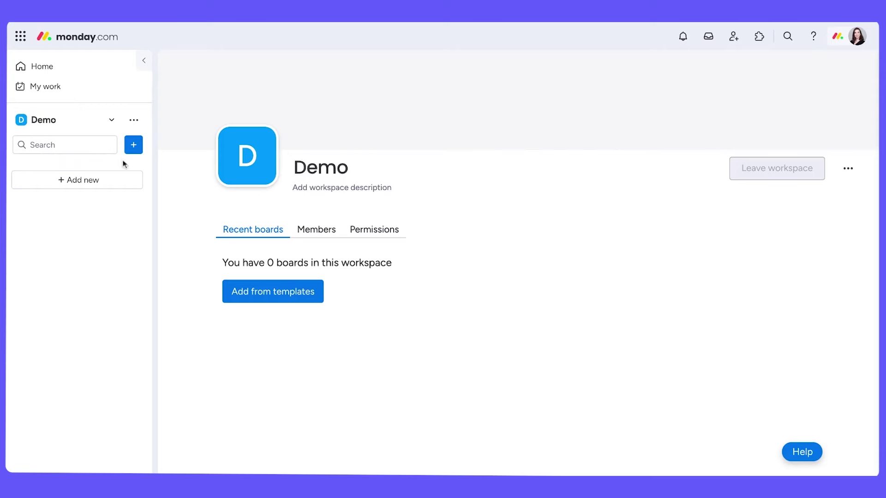
- Create a main board named "מאפיית ברוקלין" for managing items in the Demo workspace
left_click(132, 146)
left_click(226, 157)
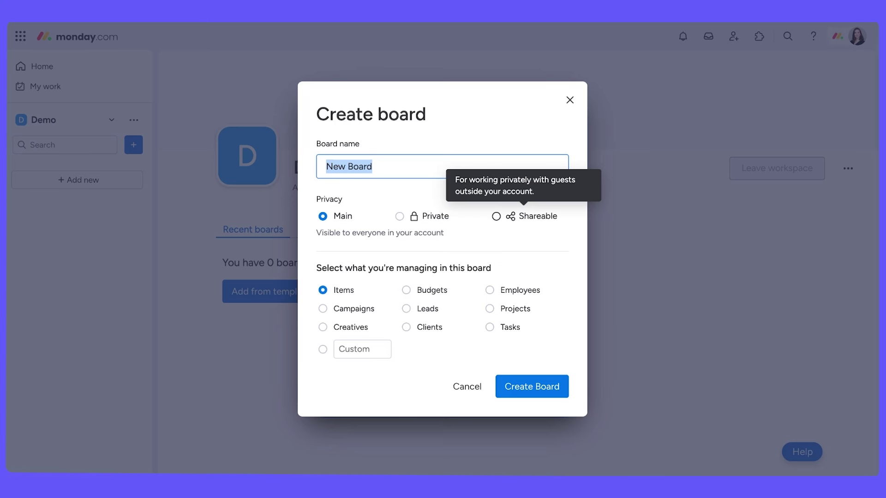
type("c")
key("BackSpace")
type("ברו")
key("BackSpace")
key("BackSpace")
key("BackSpace")
type("מא")
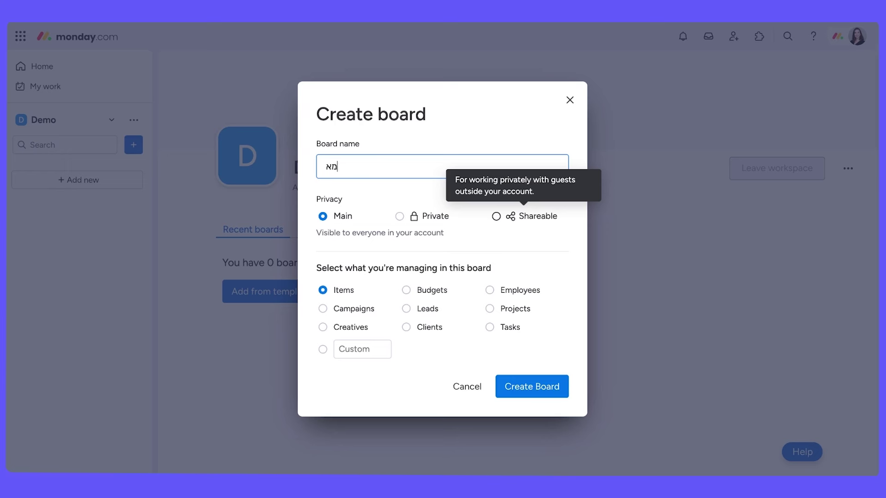
type("פיית ברוקלין")
left_click(535, 394)
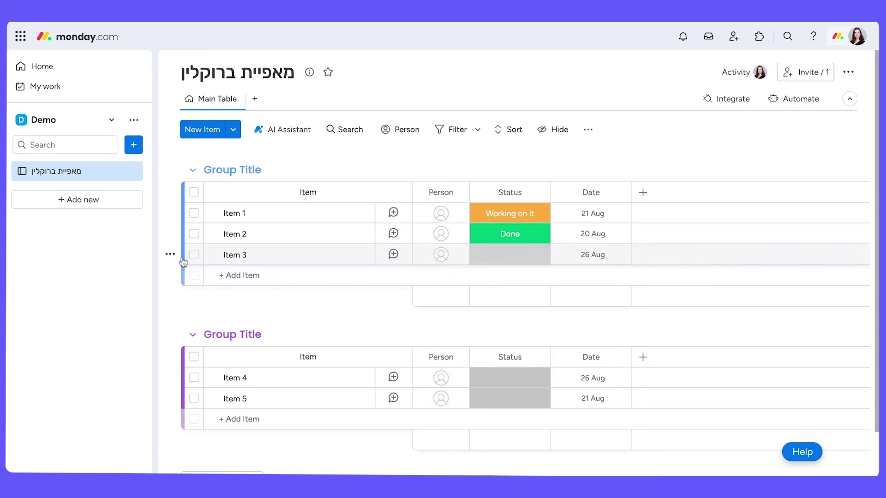
- Collapse the board's first group and expand it again
left_click(193, 169)
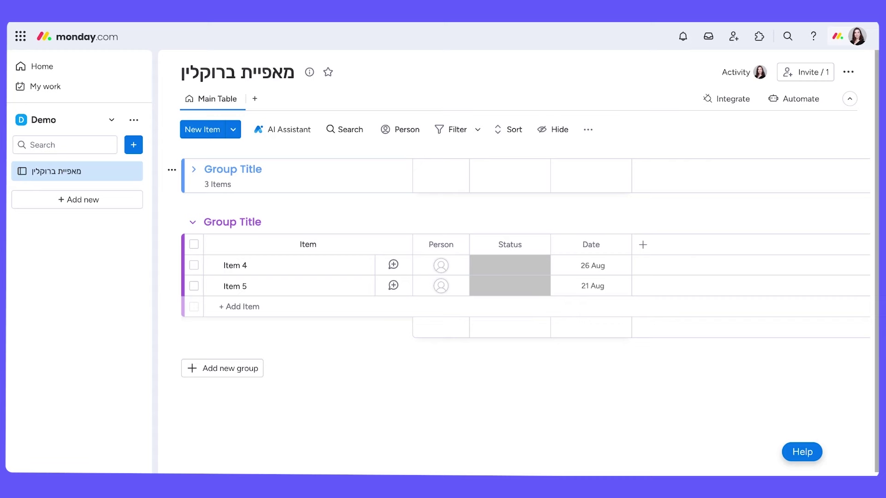
left_click(193, 170)
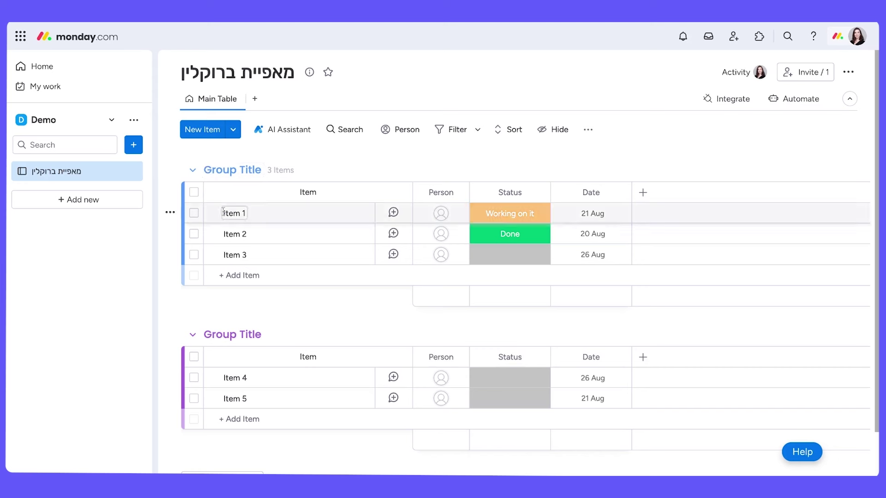
- Rename the second group as "מאוחר יותר" and the first group as "בשבוע הקרוב"
left_click(236, 334)
type("מאוחר יות")
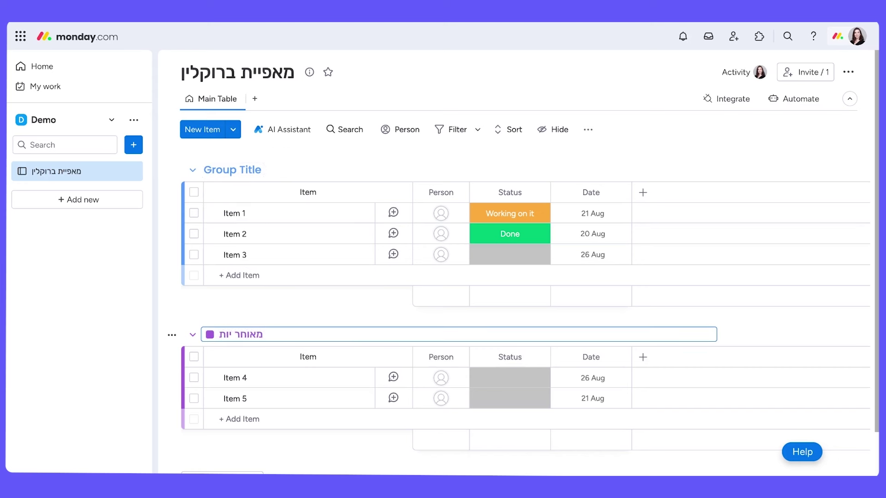
type("ר")
left_click(234, 171)
type("בשבוע הקרוב")
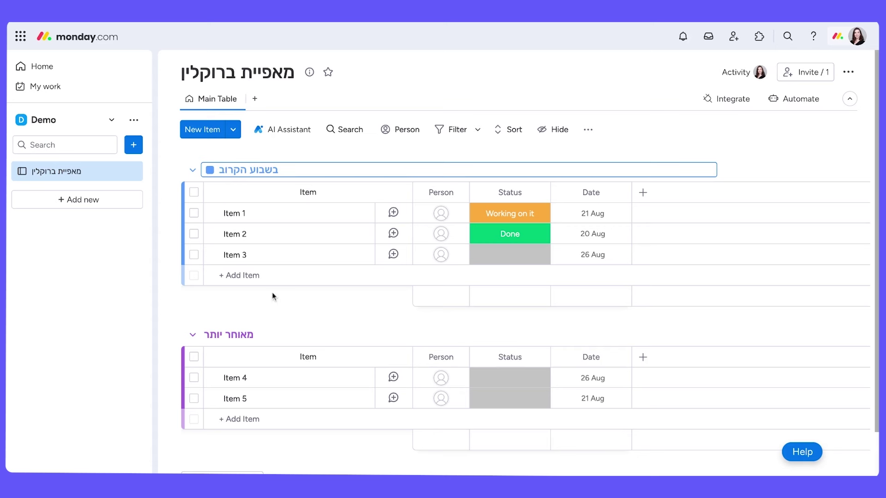
key("Return")
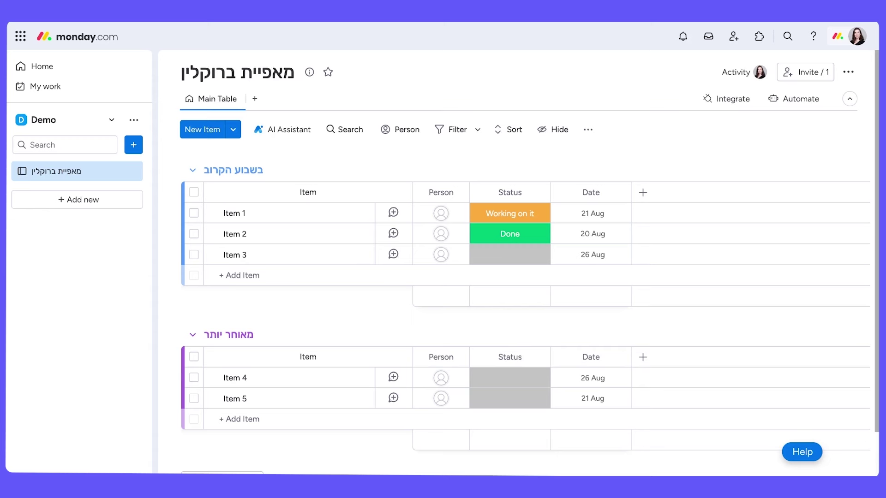
- Rename Item 1 in the "בשבוע הקרוב" group as "שכירת עובדים"
left_click(237, 213)
key("ctrl+a")
type("שכוצח")
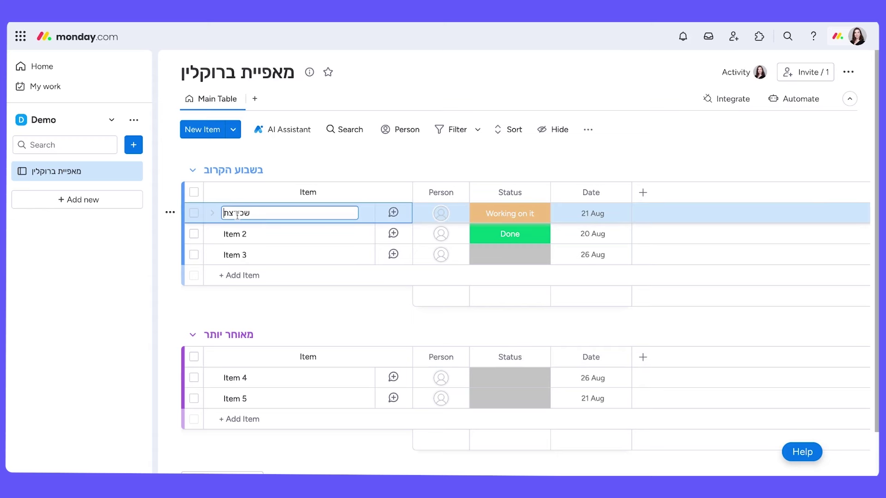
key("BackSpace")
key("BackSpace")
key("BackSpace")
type("ירת עובדים")
- Rename Item 2 as "יצירת התפריט" and Item 3 as "הזמנת מוצרים"
left_click(237, 234)
key("ctrl+a")
key("BackSpace")
type("יצירת התפריט")
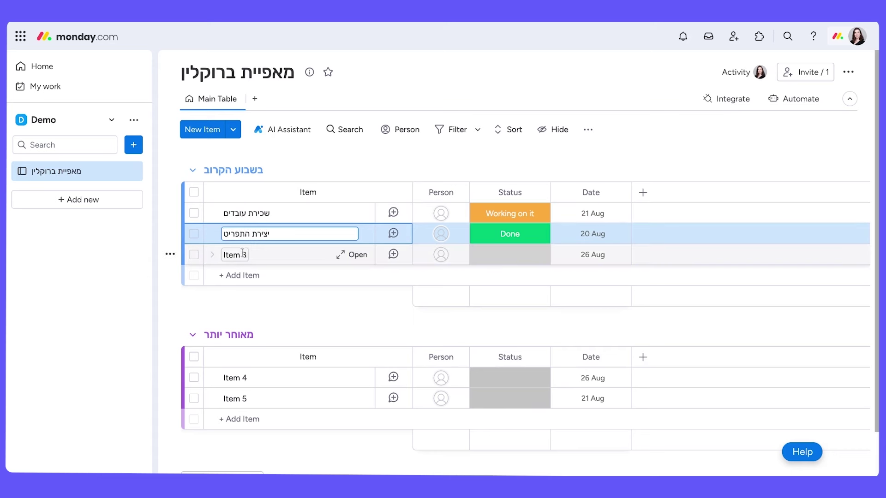
left_click(242, 254)
key("ctrl+a")
key("BackSpace")
type("הזמנ")
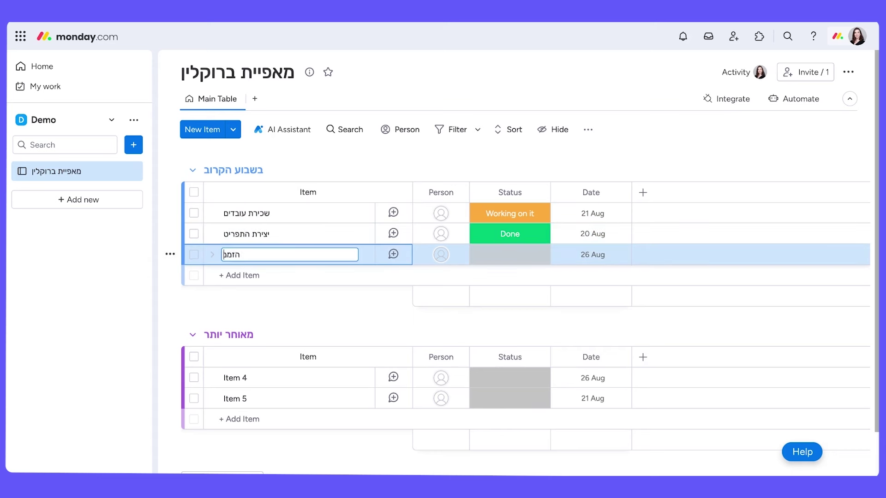
type("ת מוצרים")
left_click(243, 312)
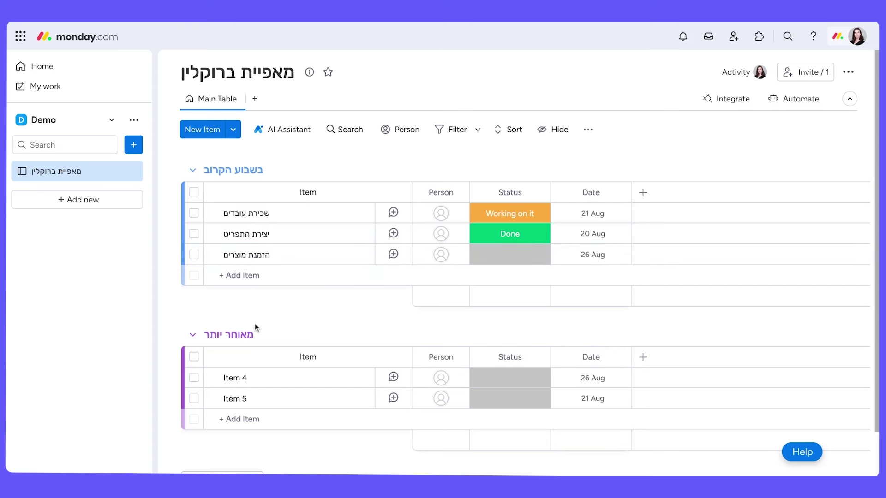
- Add a new group of items named "שבוע 2" and move it between "בשבוע הקרוב" and "מאוחר יותר"
left_click(230, 137)
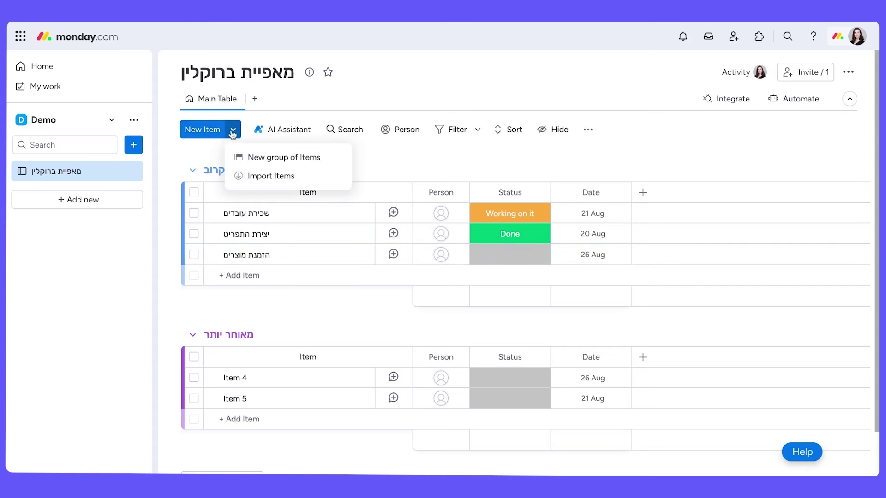
left_click(257, 158)
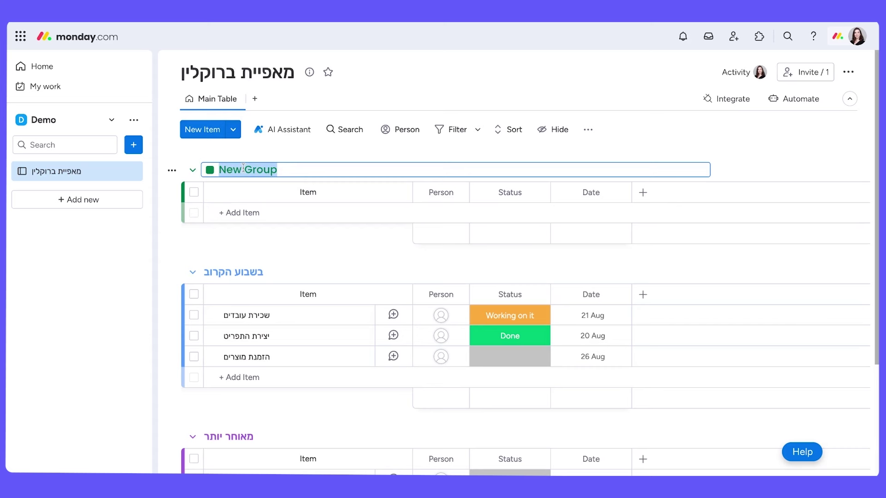
type("שבוע")
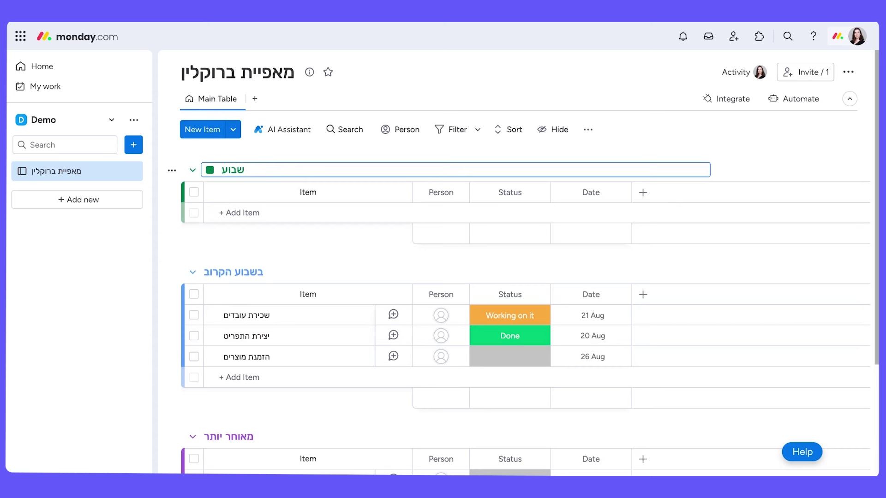
type(" 2")
key("Return")
left_click_drag(177, 173, 180, 215)
- Add the items "להכשיר את המנהלים" and "לנהל את הכספים" to the "שבוע 2" group
scroll(258, 363, "down", 1)
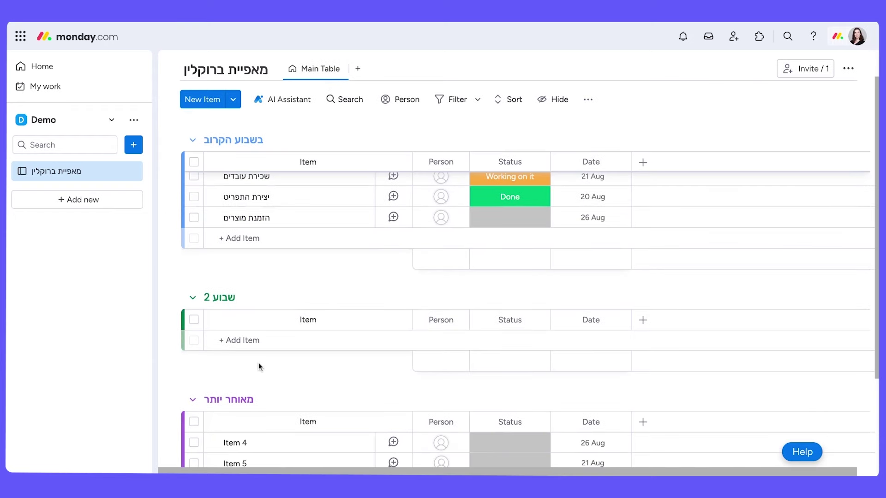
left_click(243, 341)
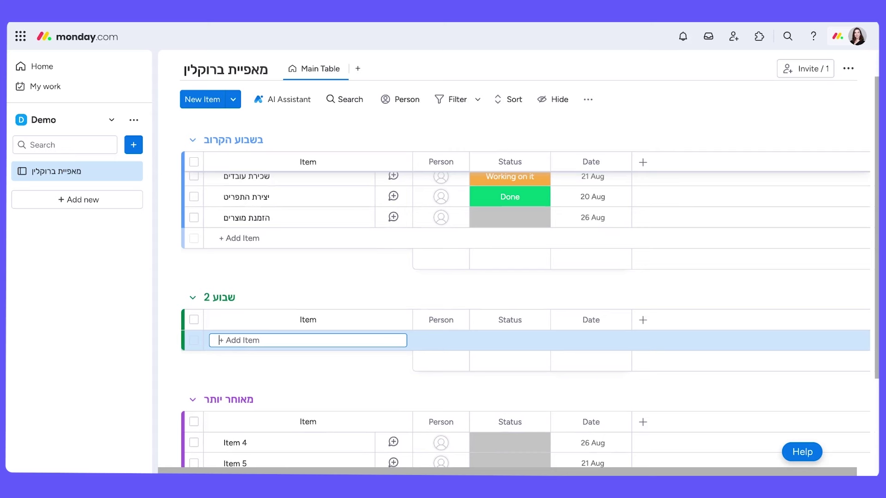
type("להכשיר את המנהלים")
key("Return")
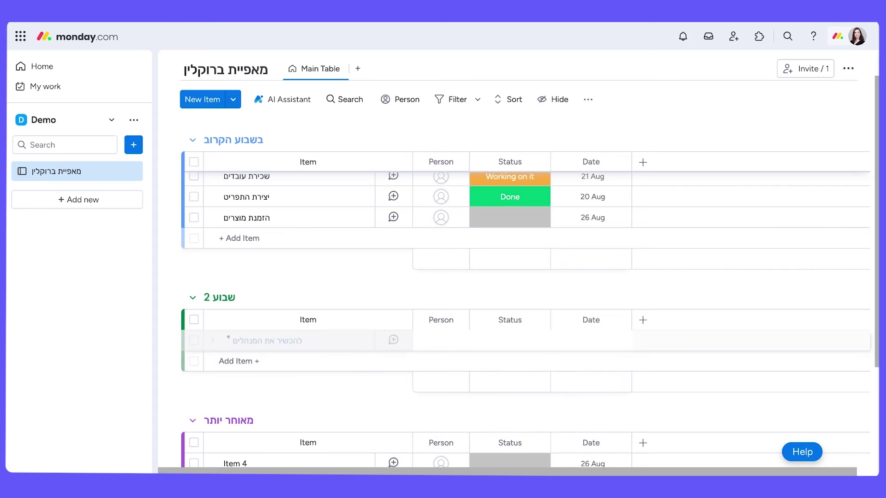
type("קנהל את הכספים")
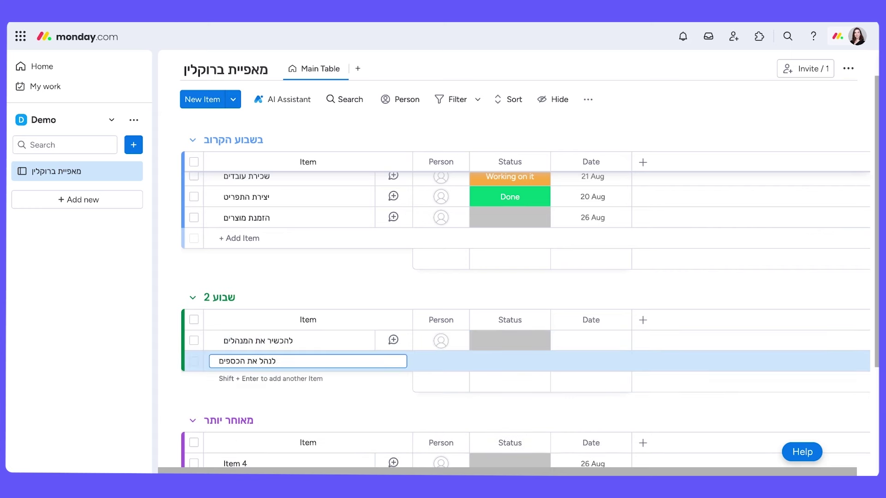
key("Return")
- Rename Item 4 in the "מאוחר יותר" group as "נפתח את המאפייה שלנו!"
scroll(232, 329, "down", 3)
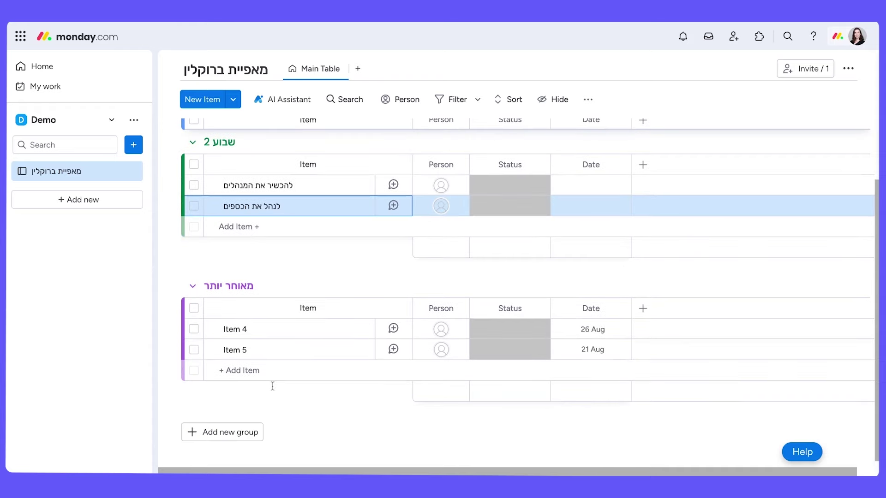
left_click(238, 331)
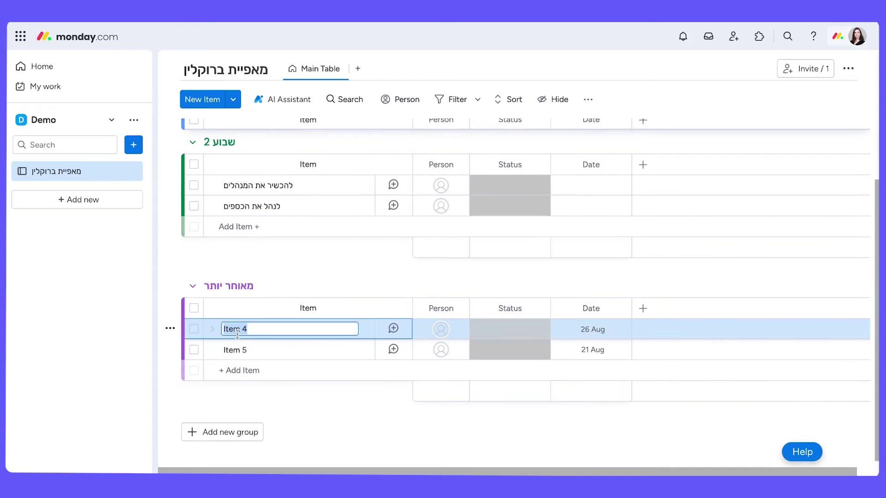
type("נפתח את המאפייה שלנו!")
key("Return")
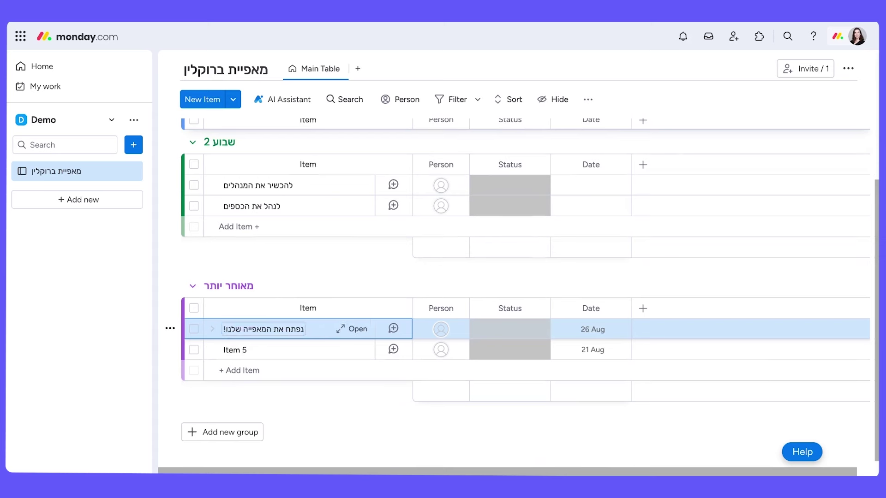
- Delete Item 5 from the "מאוחר יותר" group
left_click(193, 350)
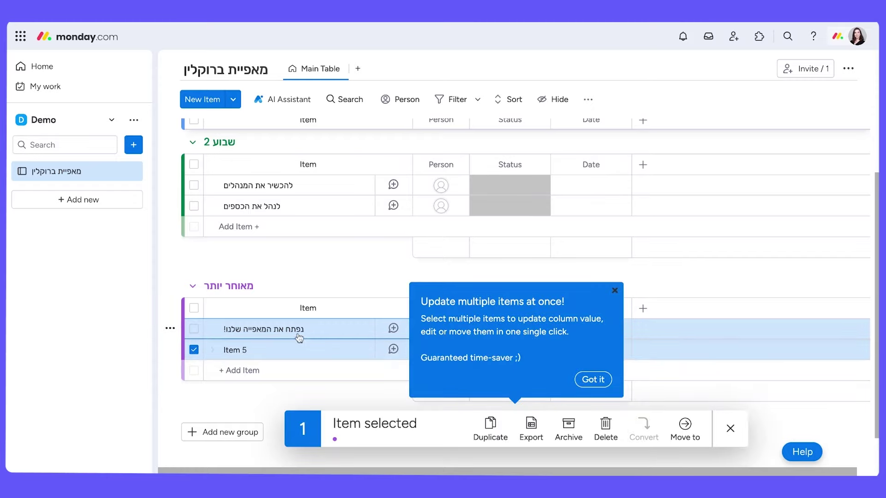
left_click(603, 431)
left_click(559, 275)
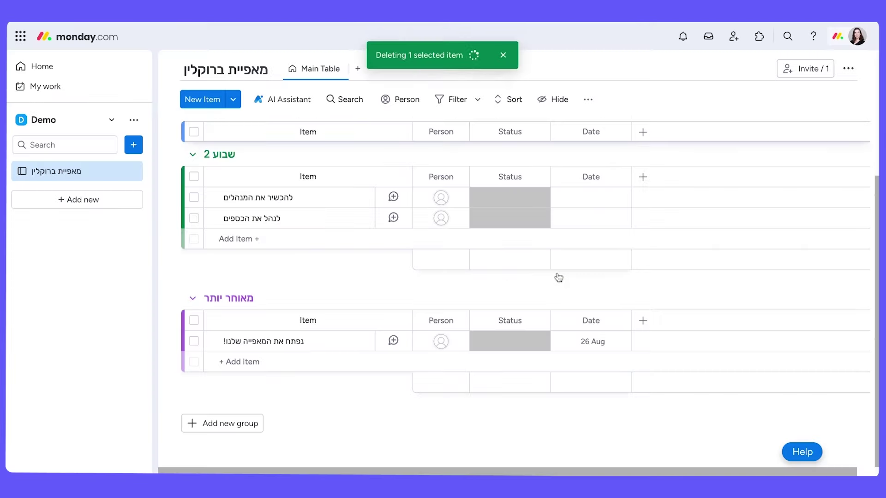
- Add the subitem "לפרסם מודעת חיפוש עובדים" under "שכירת עובדים" and collapse the subitems
scroll(381, 261, "up", 5)
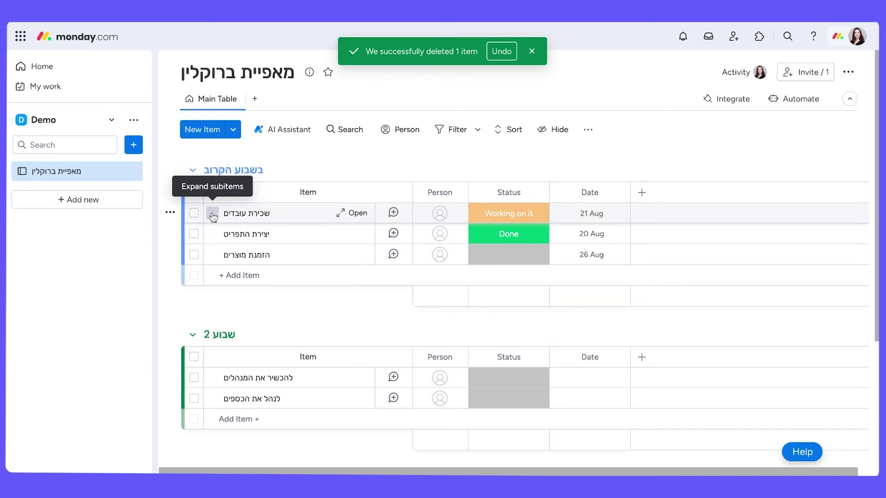
left_click(213, 214)
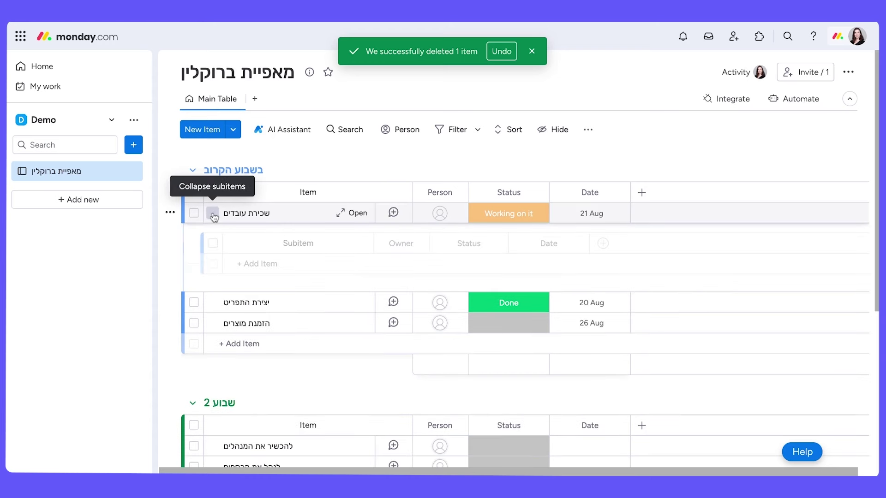
left_click(259, 264)
type("לפרסם מודעת")
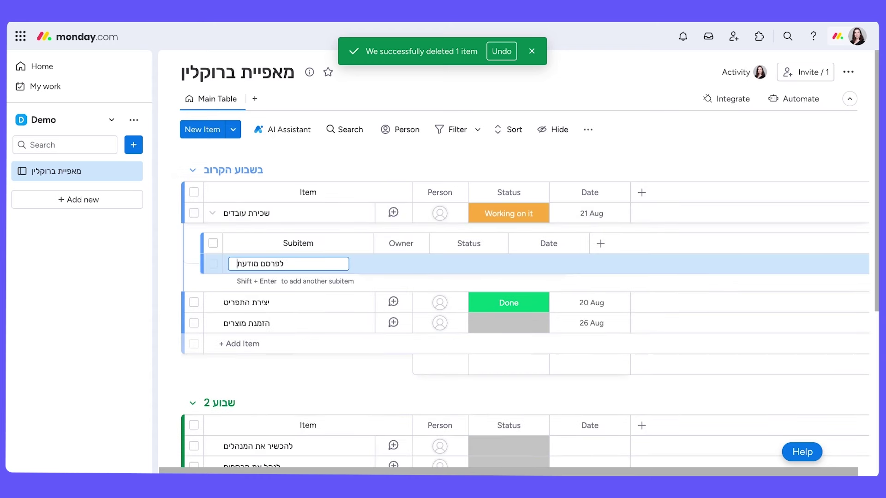
type(" חיפוש עובדים")
key("Return")
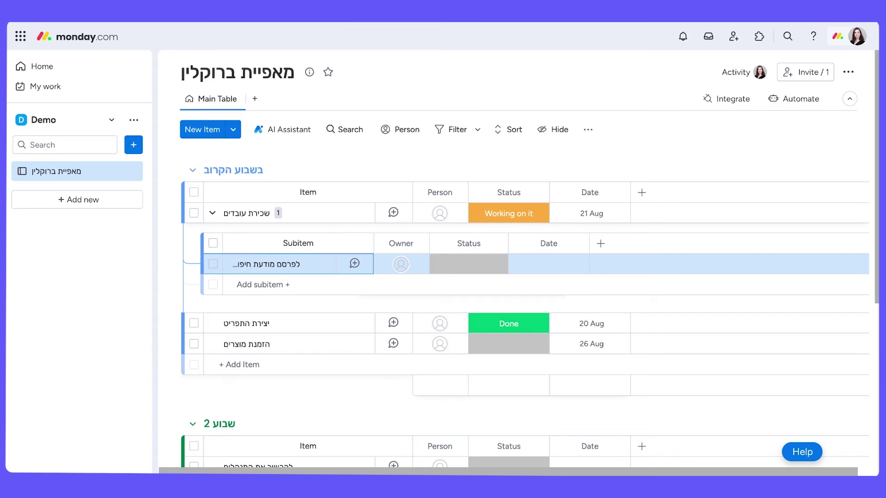
left_click(212, 212)
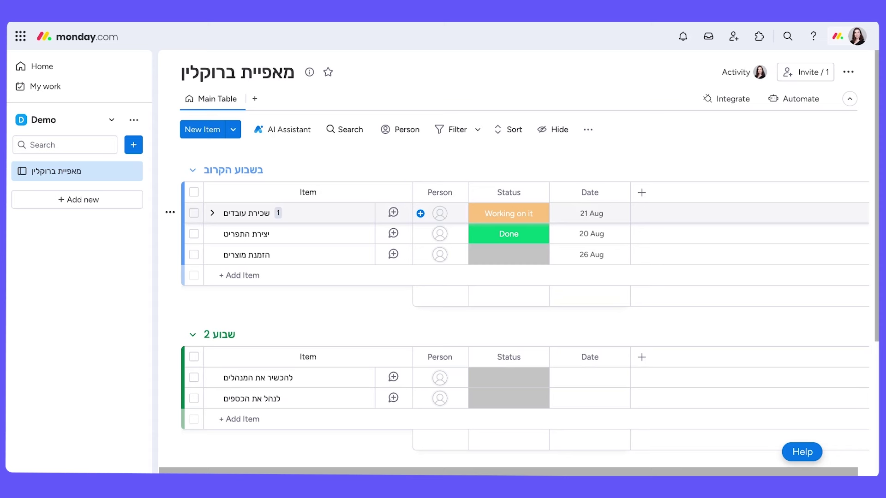
- Assign the first, second and third suggested people, in that order, to the three items of the "בשבוע הקרוב" group
left_click(440, 213)
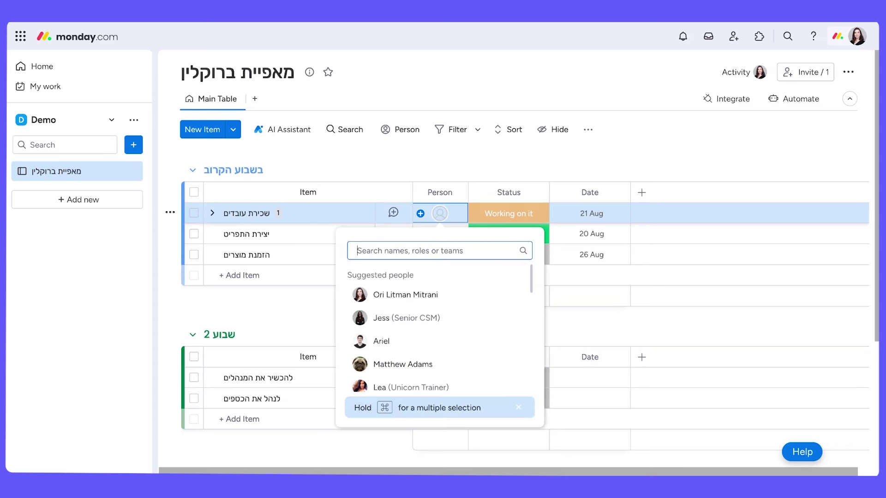
left_click(413, 295)
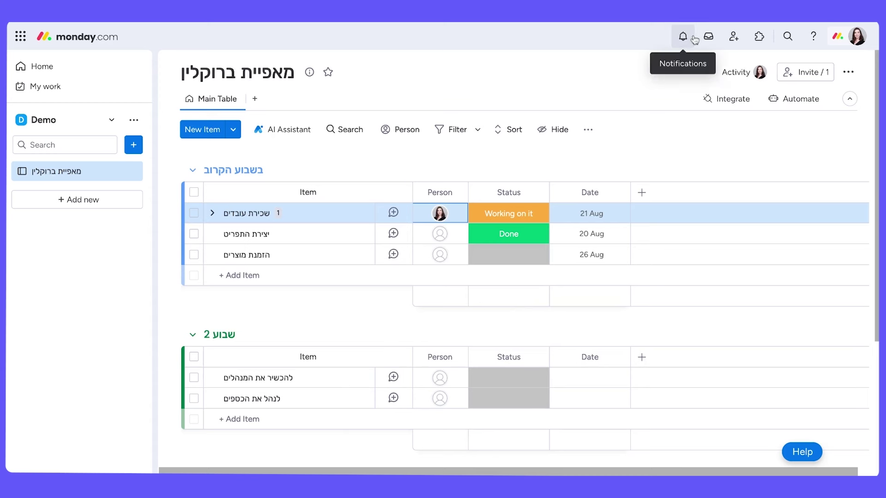
mouse_move(441, 214)
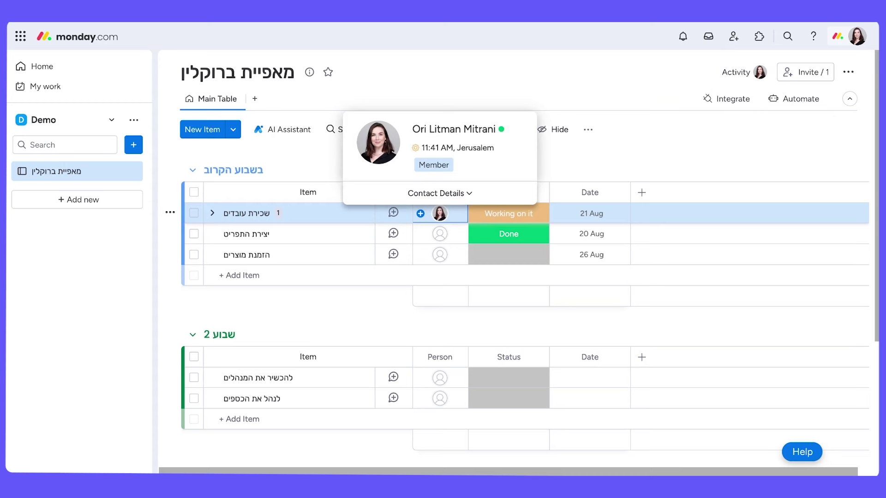
left_click(438, 235)
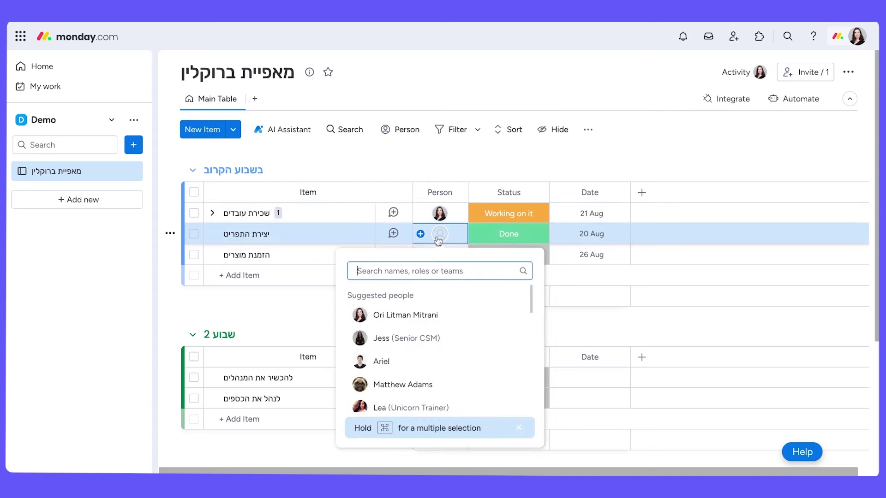
left_click(409, 340)
left_click(438, 259)
left_click(399, 383)
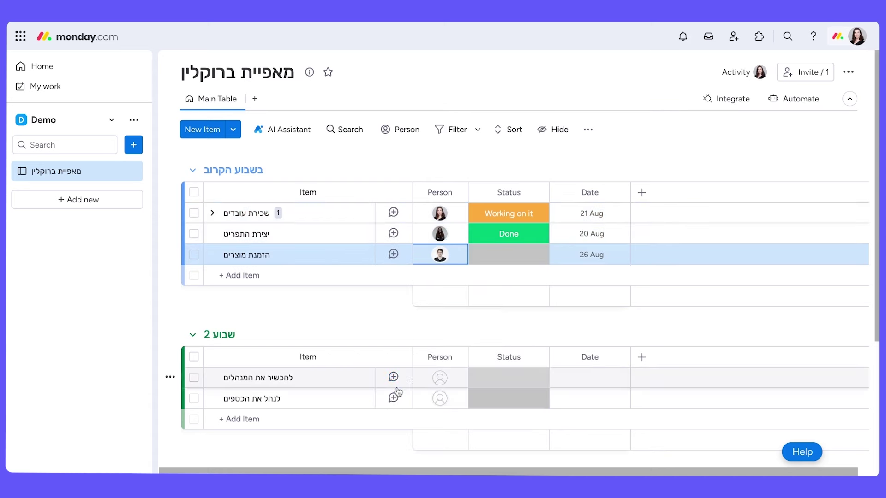
- Assign the first suggested person to the "להכשיר את המנהלים" item in the "שבוע 2" group
left_click(433, 382)
left_click(430, 233)
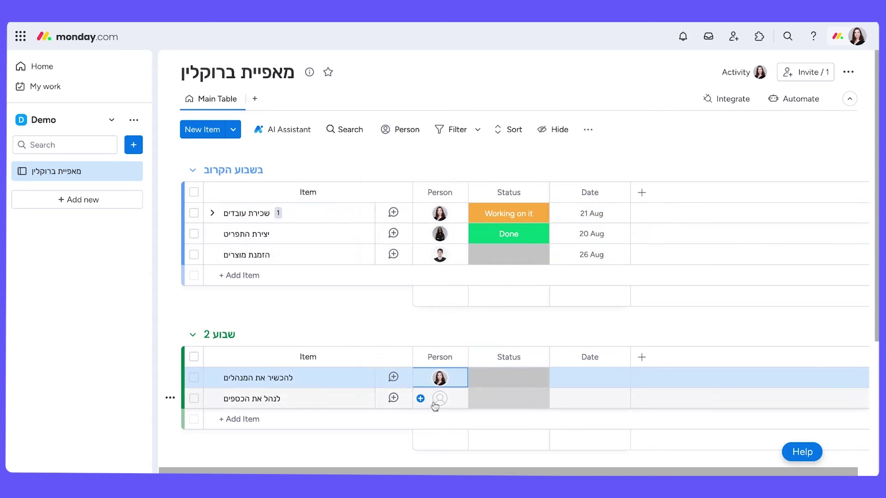
- Assign one of the suggested people to the "לנהל את הכספים" item in the "שבוע 2" group
left_click(436, 400)
left_click(431, 346)
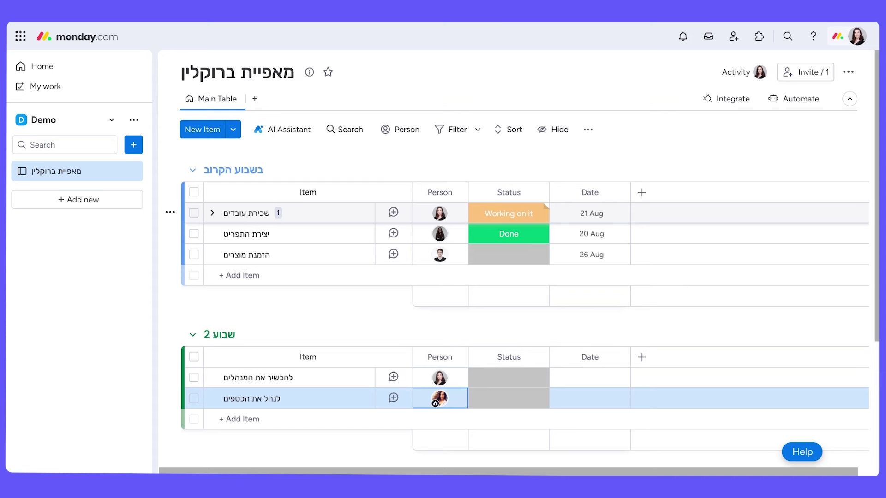
- Rename the Status labels "Working on it", "Stuck" and "Done" as "בעבודה", "תקוע" and "משימה הושלמה" and apply the changes
left_click(509, 213)
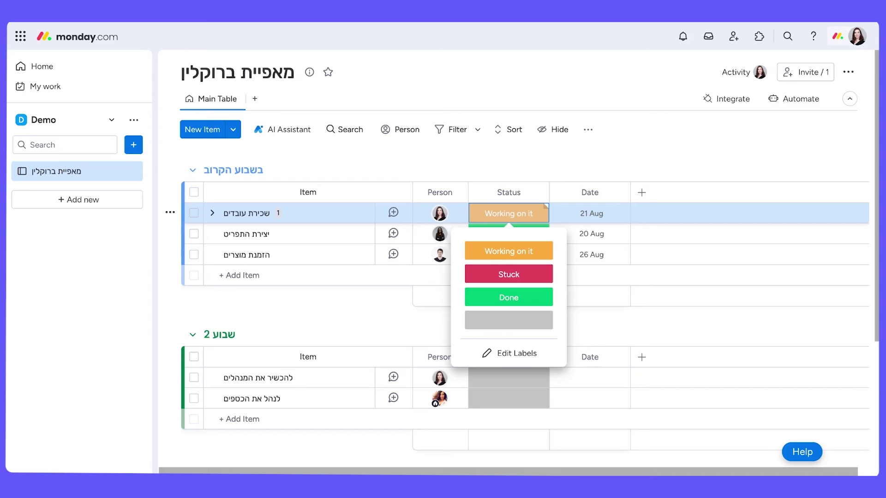
left_click(510, 355)
key("ctrl+a")
type("בעבודה")
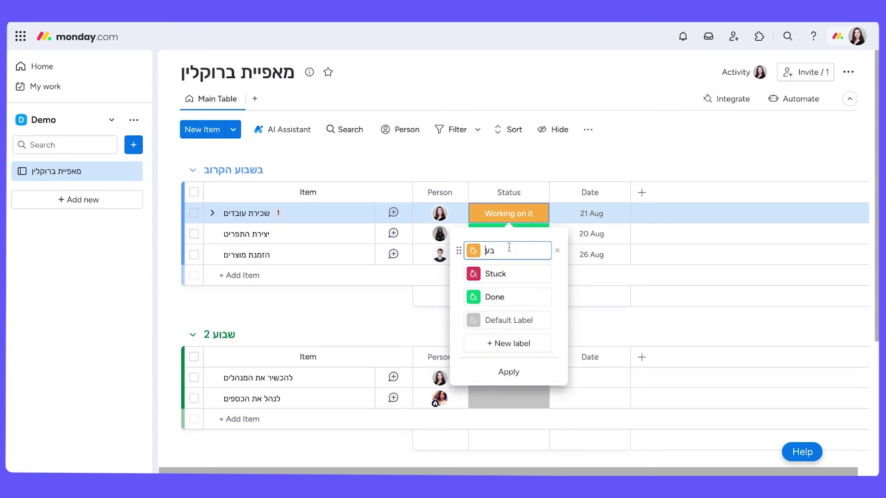
double_click(512, 274)
type("תקוע")
double_click(519, 296)
type("משימה הושלמה")
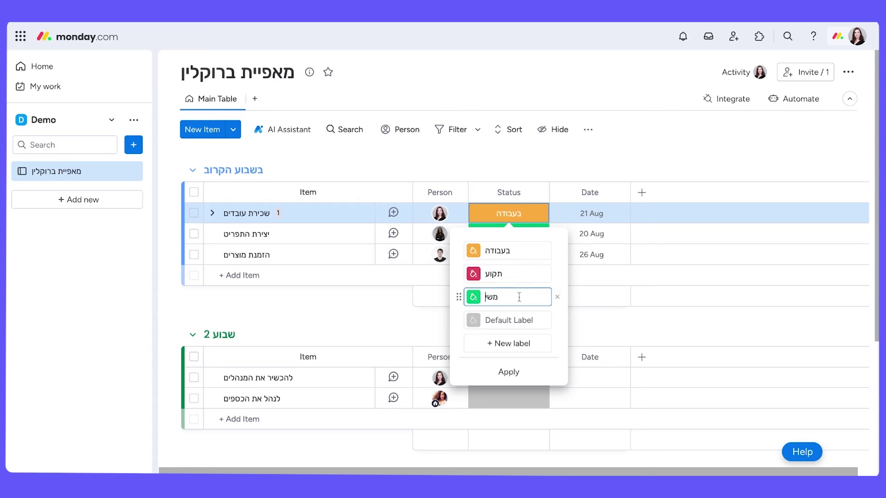
left_click(528, 376)
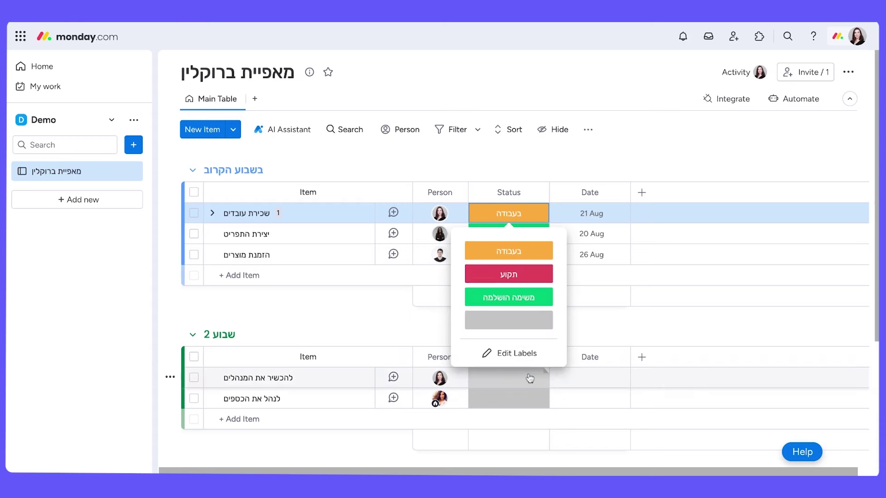
left_click(696, 147)
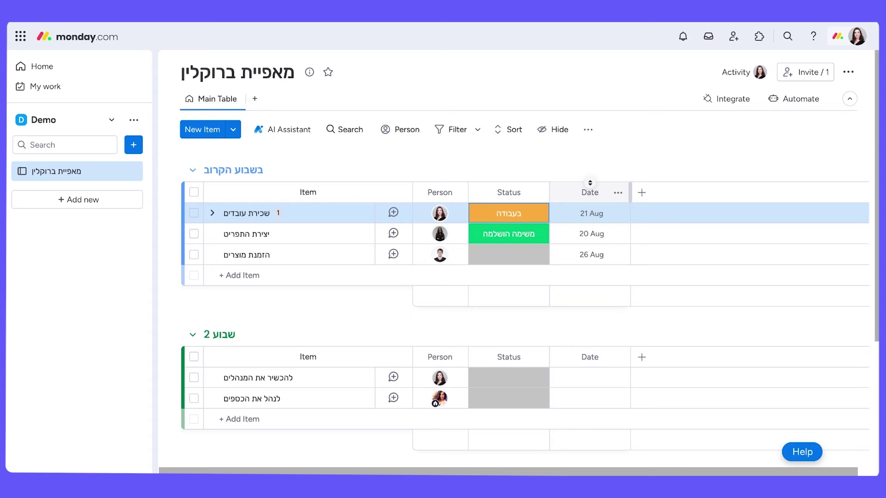
- Rename the Date column as "תאריך היעד"
left_click(595, 196)
type("תא")
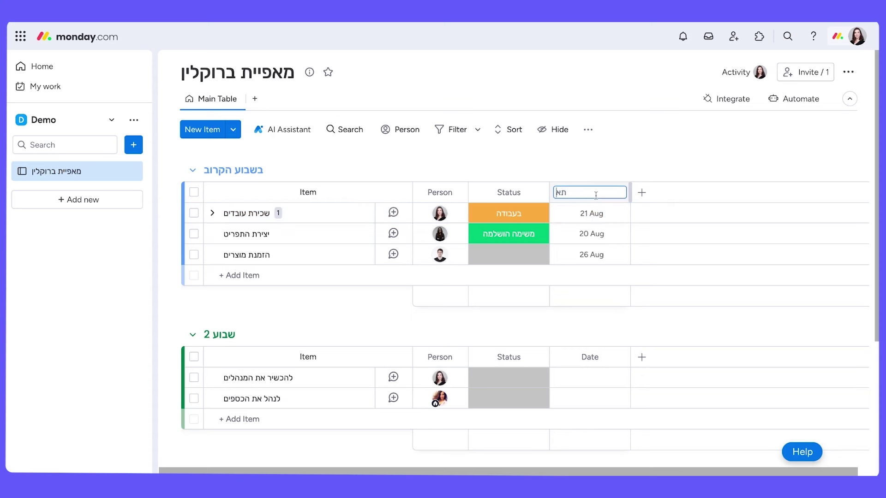
type("ריך היעד")
left_click(640, 162)
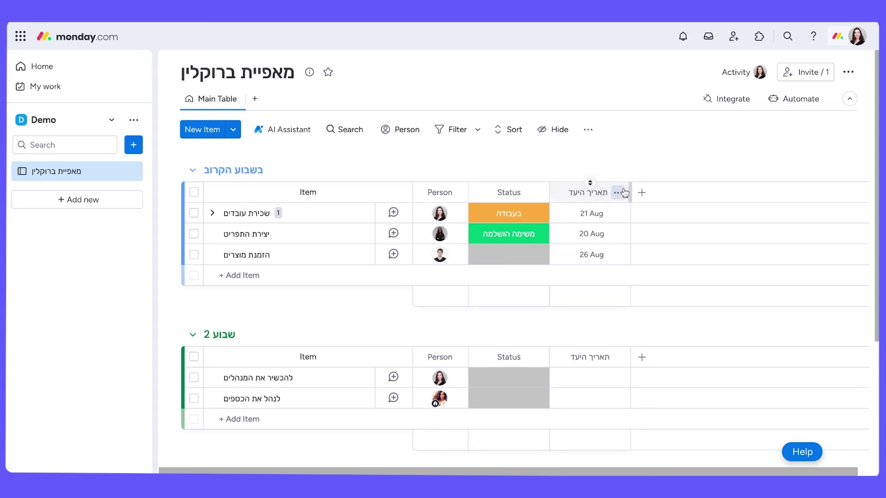
- Set the "תאריך היעד" column as a deadline connected to the Status column, without choosing a person column
left_click(619, 193)
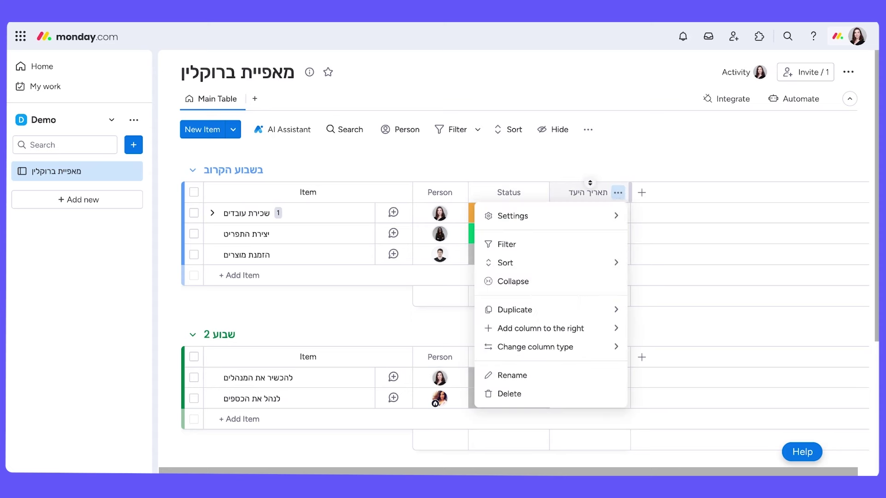
mouse_move(571, 218)
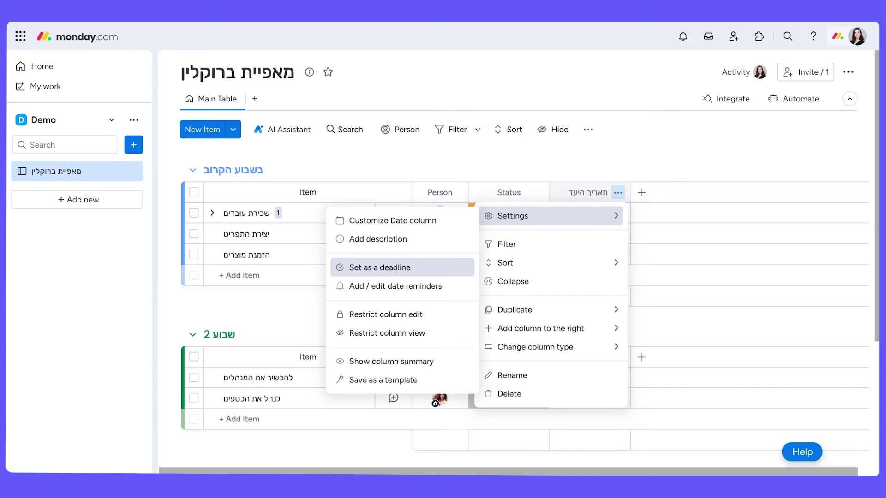
left_click(380, 268)
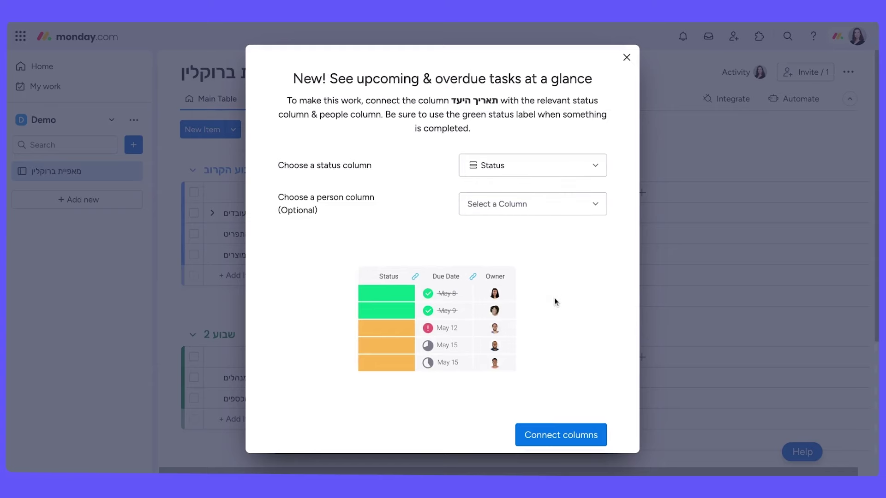
left_click(534, 439)
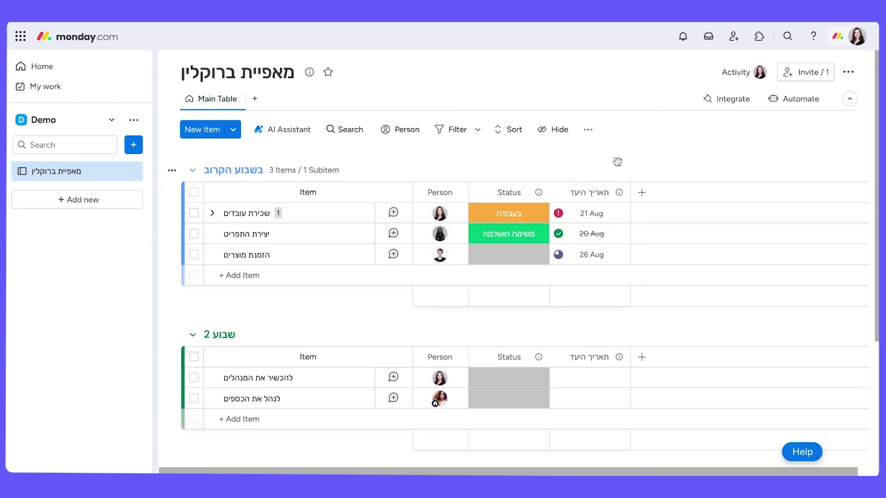
- Browse the full column collection and add a Numbers column to the board
left_click(642, 194)
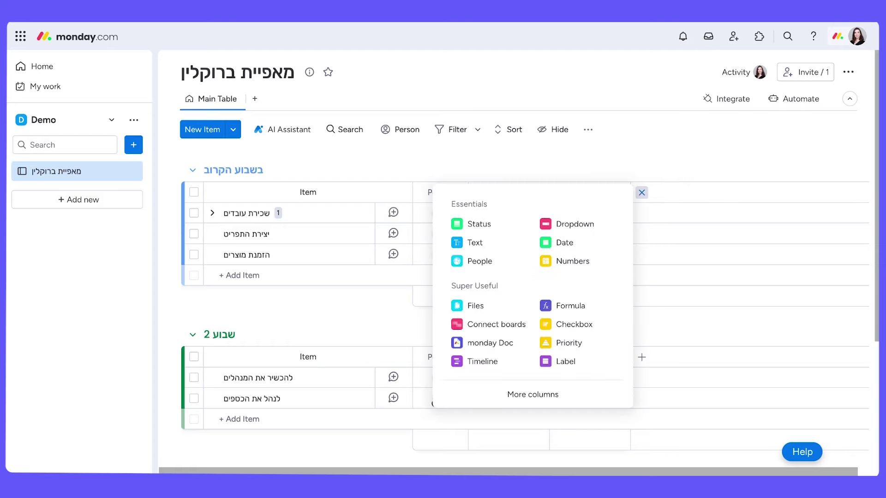
left_click(511, 397)
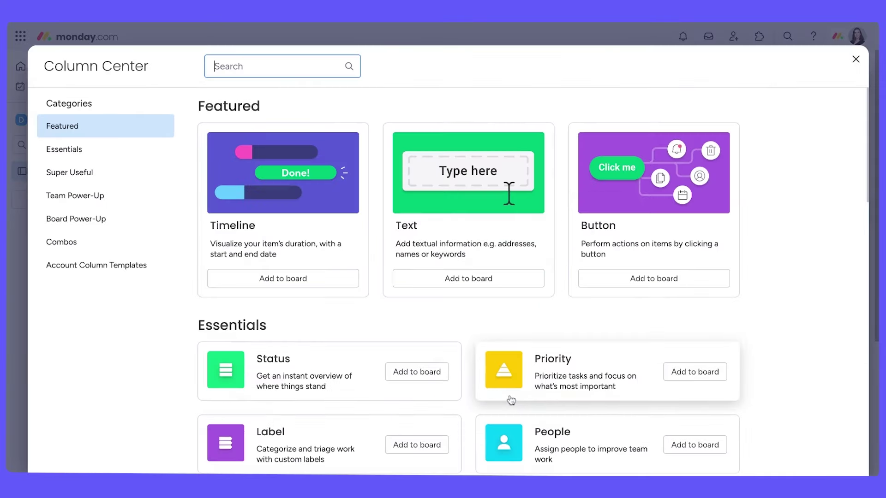
scroll(739, 406, "down", 3)
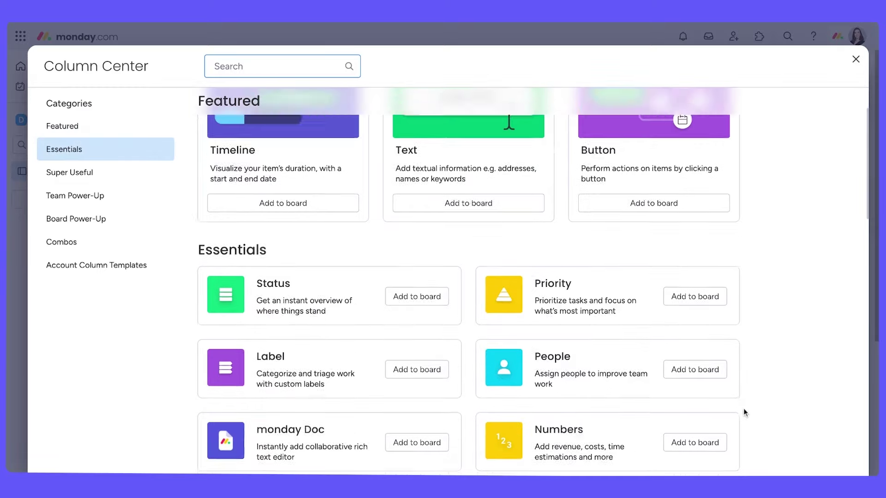
left_click(706, 406)
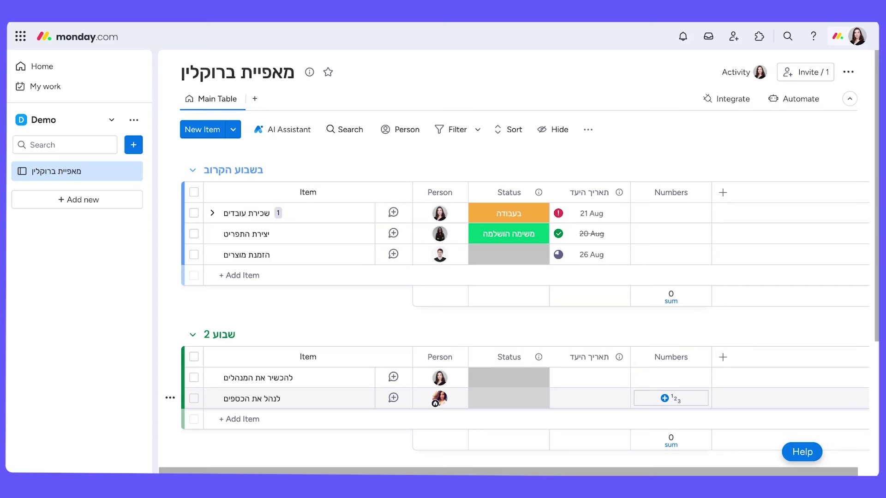
- Enter 1000, 500 and 10000 in the Numbers column for the three items of the "בשבוע הקרוב" group, in that order
left_click(670, 213)
type("1000")
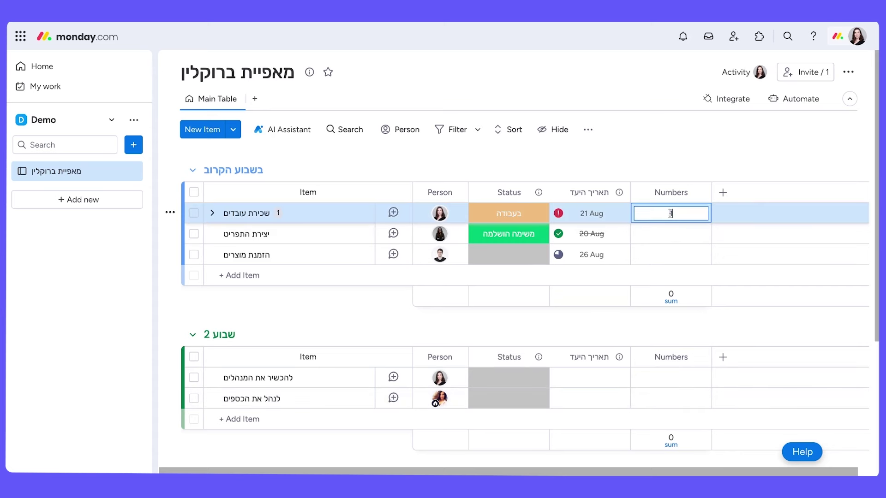
key("Return")
left_click(666, 226)
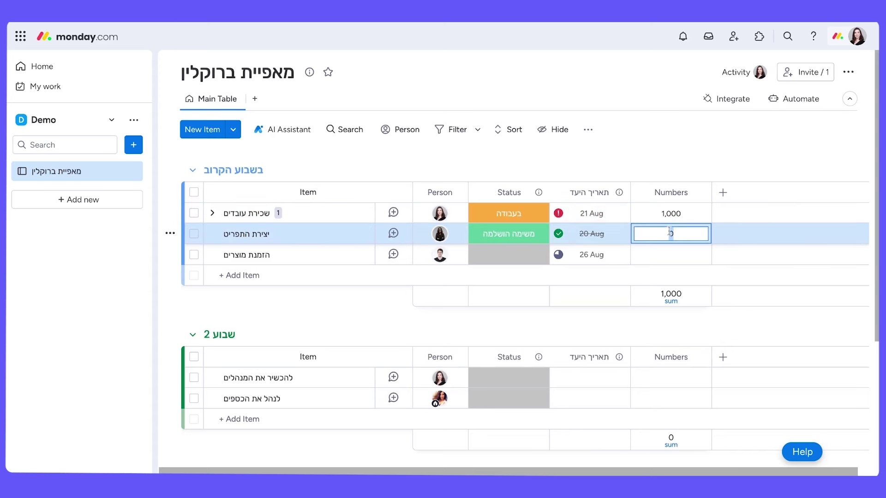
type("500")
key("Return")
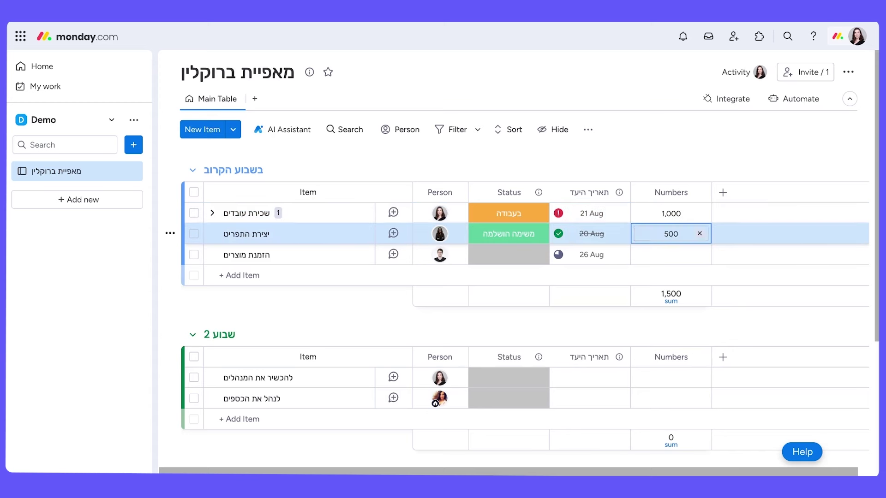
left_click(678, 253)
type("10000")
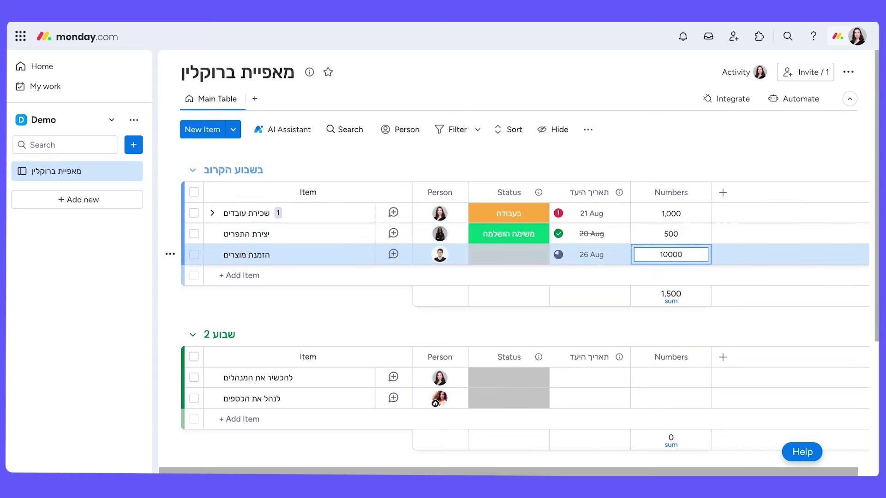
key("Return")
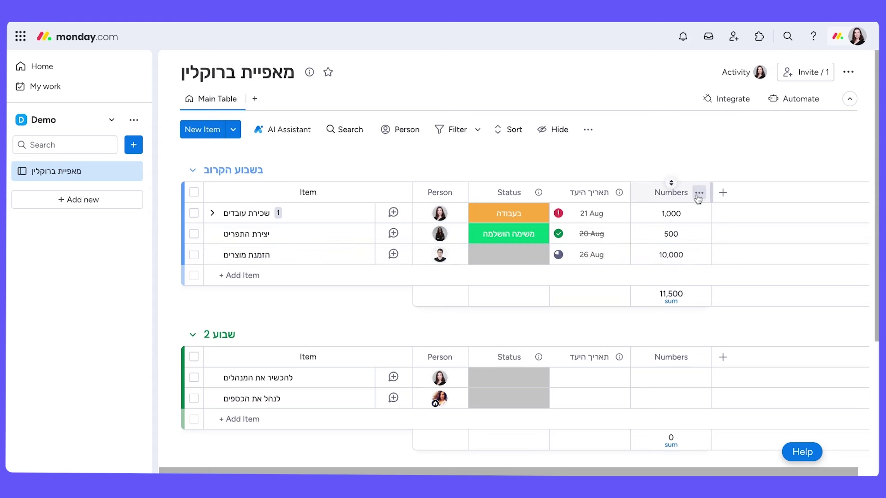
- Customize the Numbers column to use the custom unit "ש״ח"
left_click(698, 196)
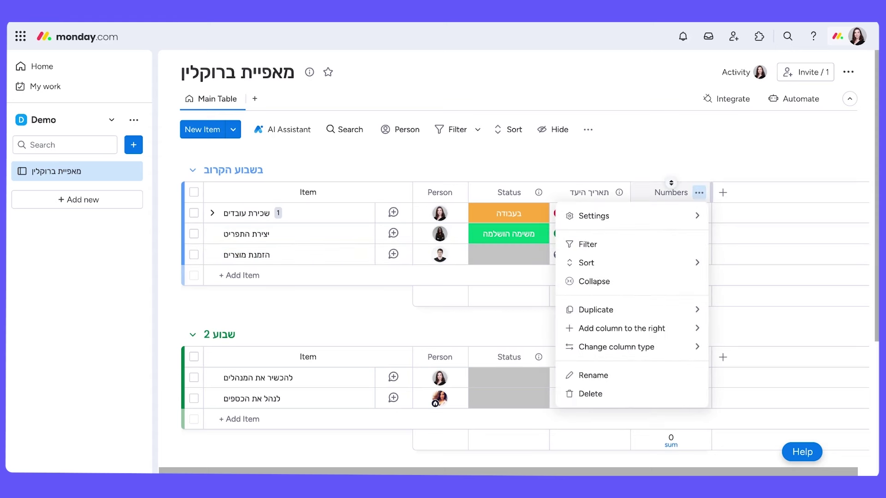
mouse_move(576, 220)
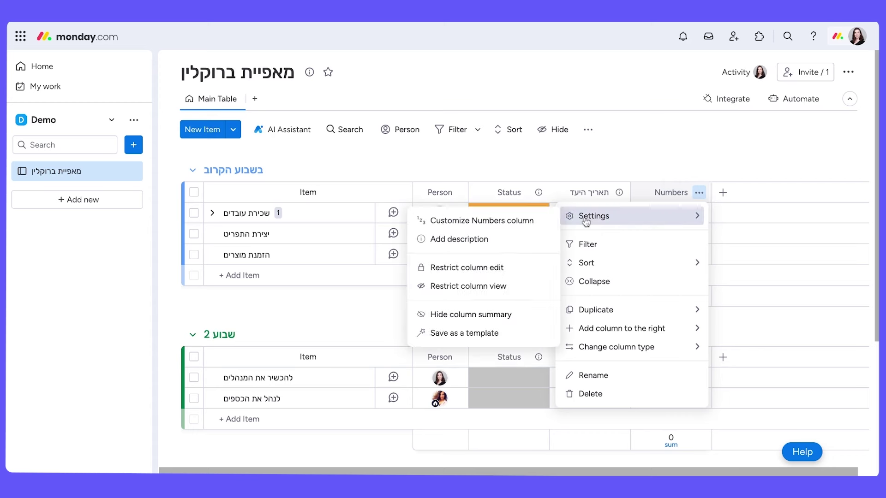
left_click(500, 220)
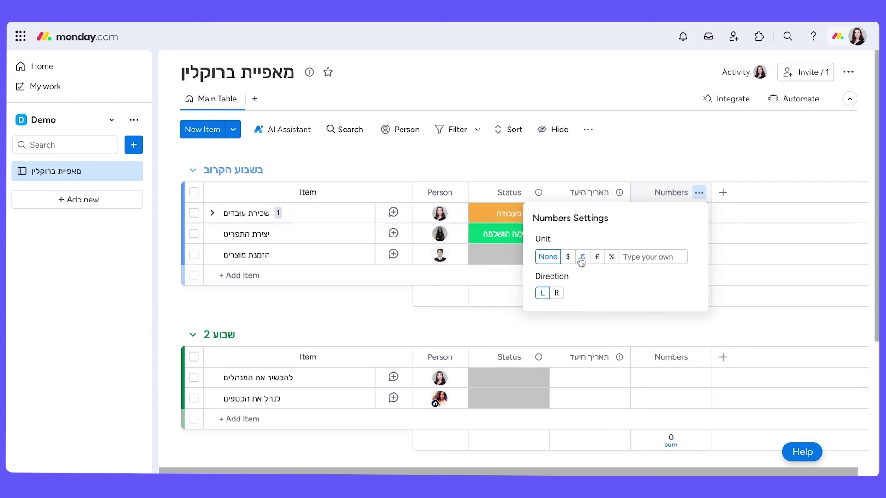
left_click(635, 257)
type("ש\"ח")
left_click(663, 143)
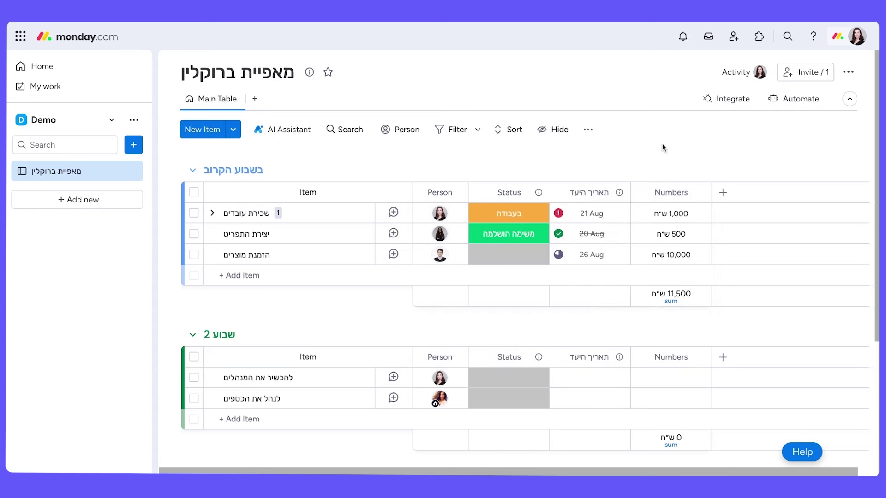
- Add a Timeline column and set the "שכירת עובדים" item's dates to 20–31 August 2023
left_click(724, 203)
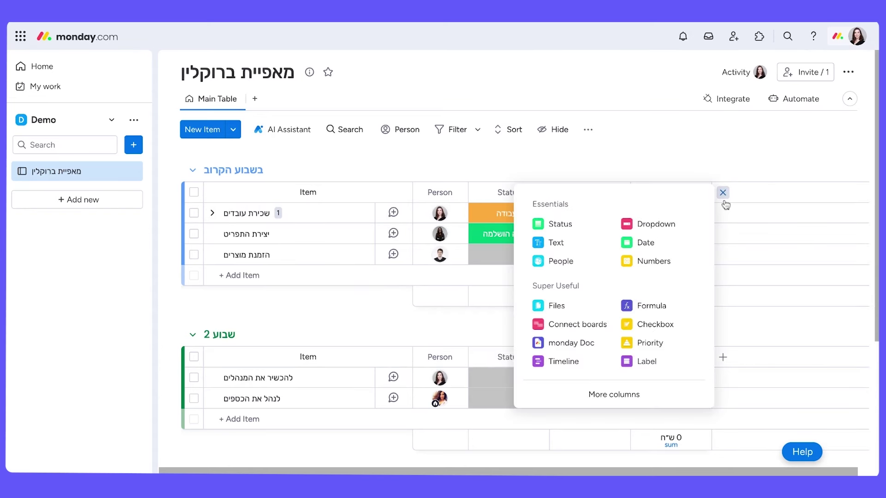
left_click(572, 360)
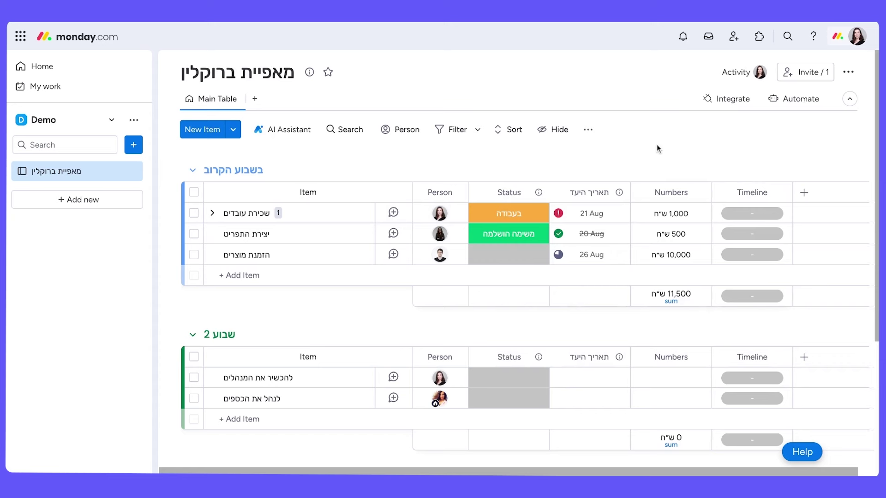
left_click(740, 215)
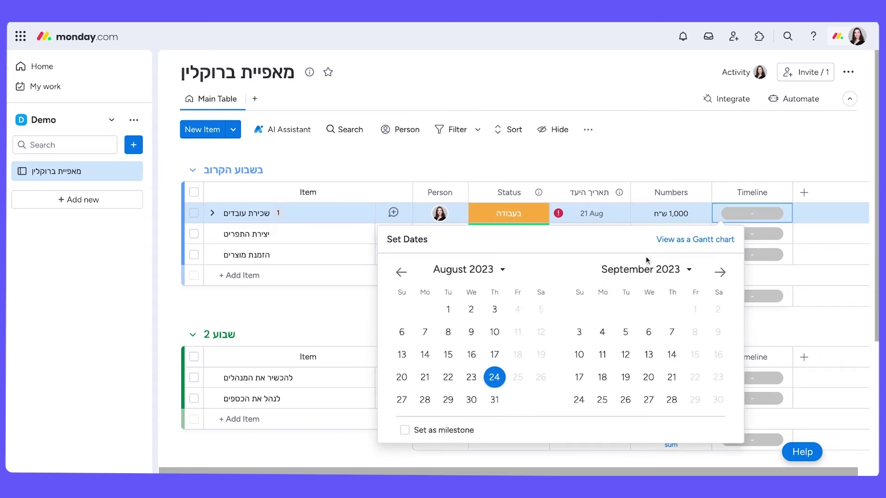
left_click(401, 377)
left_click(493, 400)
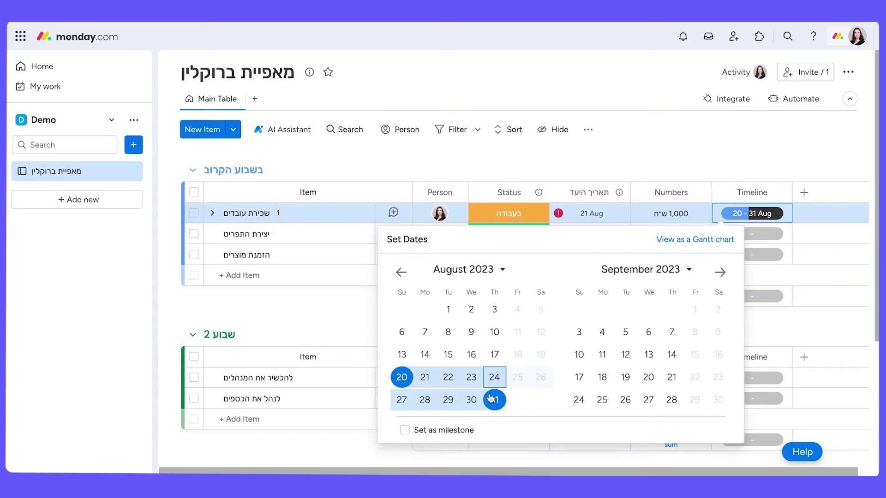
left_click(706, 137)
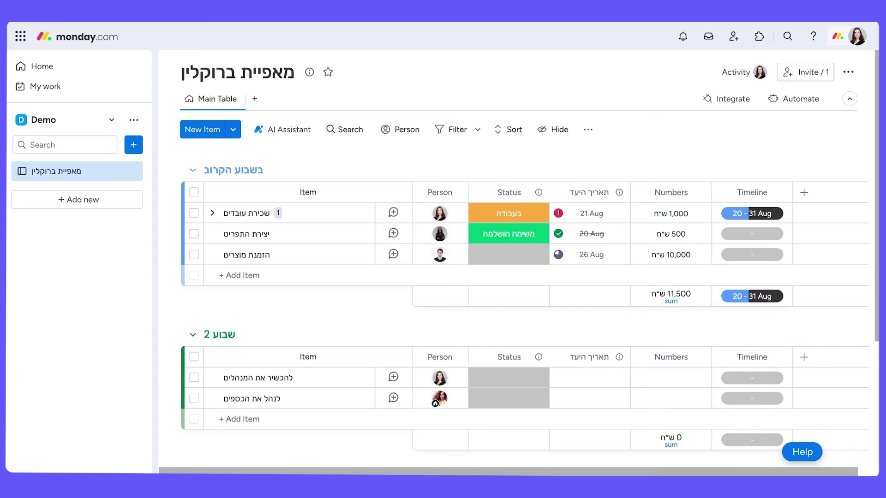
- Add a second Status column after the Timeline column
scroll(778, 166, "right", 1)
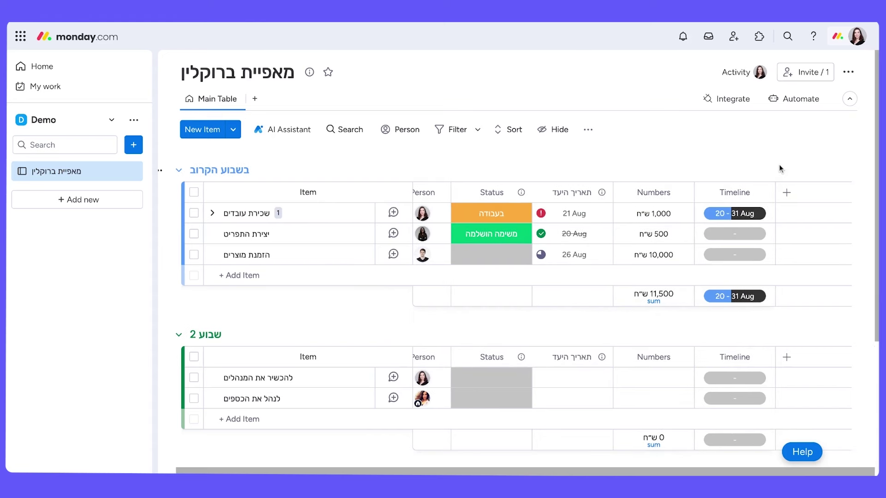
left_click(786, 192)
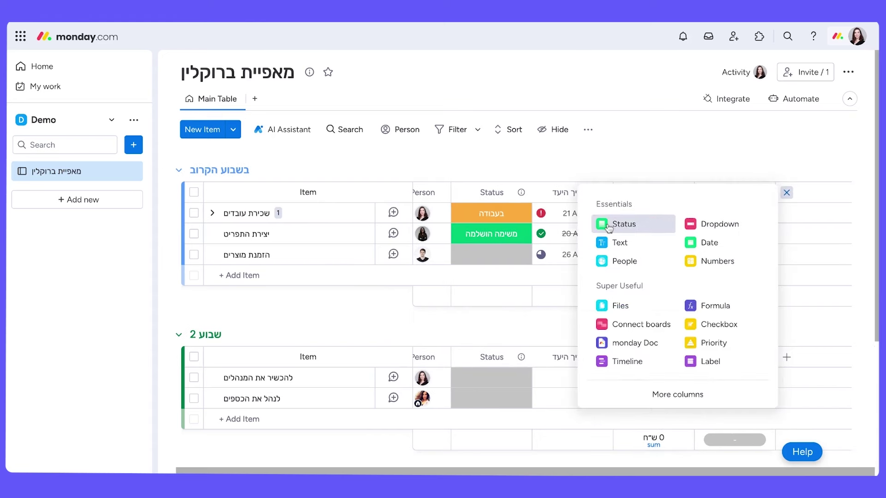
left_click(648, 224)
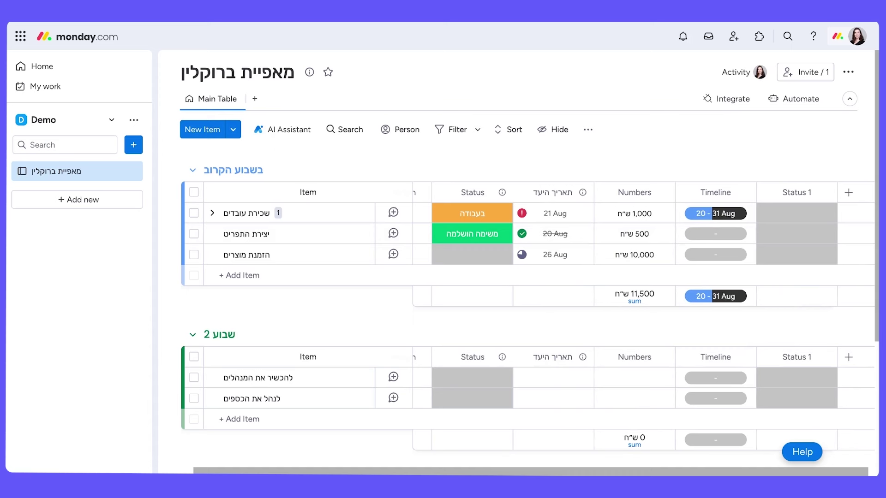
- Rename the Status 1 column's "Done" label to "דחיפות גבוהה" and "Working on it" to "דחיפות בינונית"
left_click(787, 214)
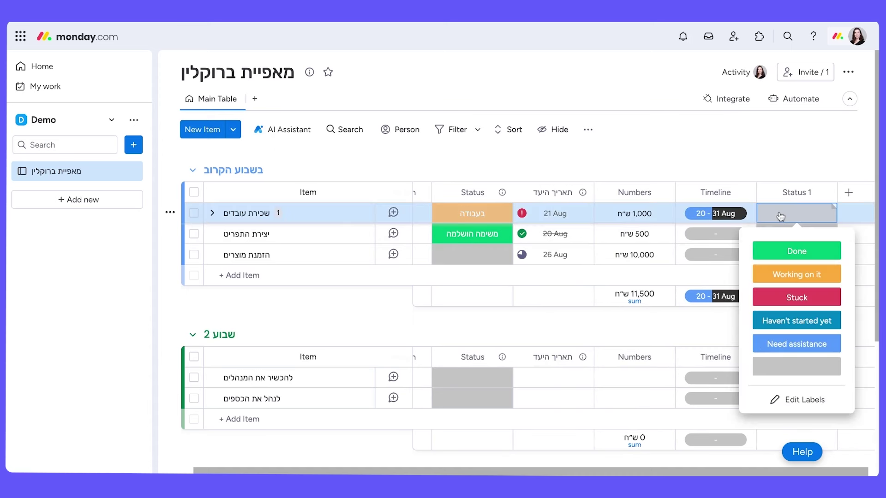
left_click(797, 405)
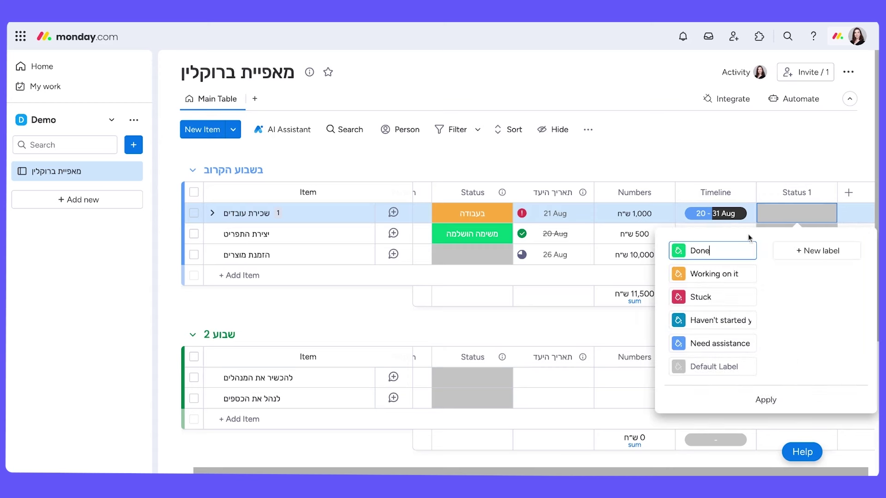
left_click(678, 253)
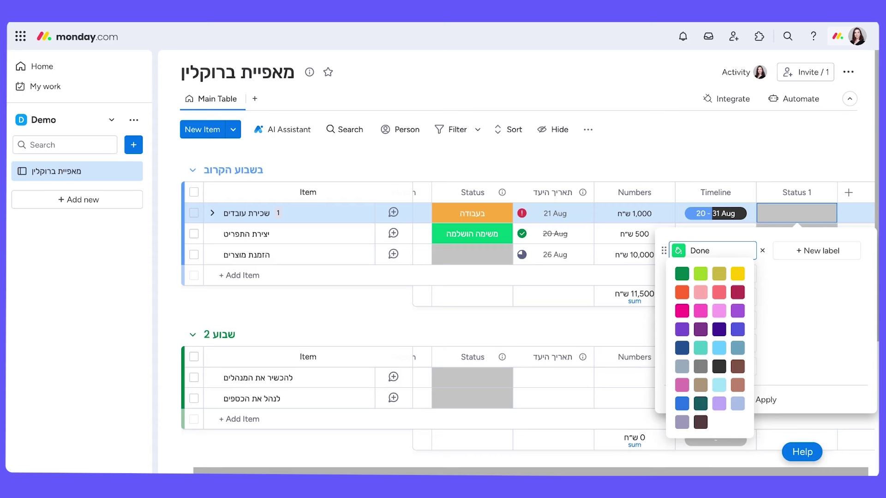
key("ctrl+a")
type("דח")
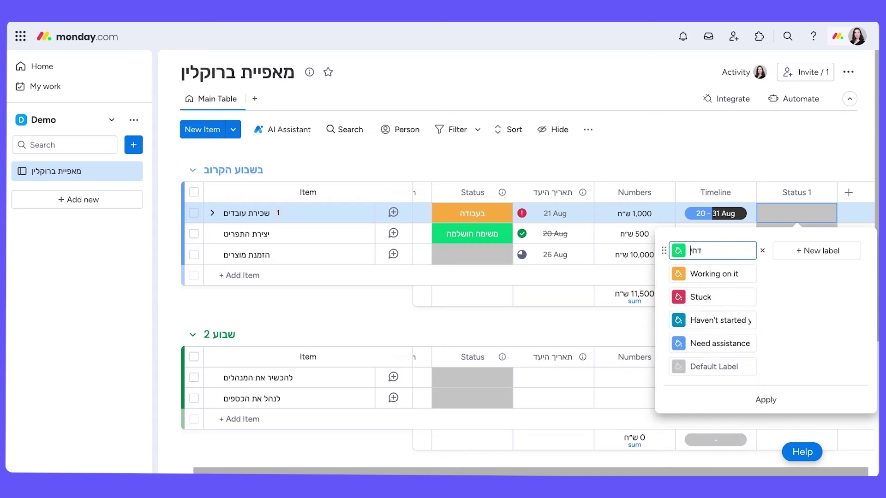
type("יפות גבוהה")
left_click(725, 274)
key("ctrl+a")
type("דחיפות בינונית")
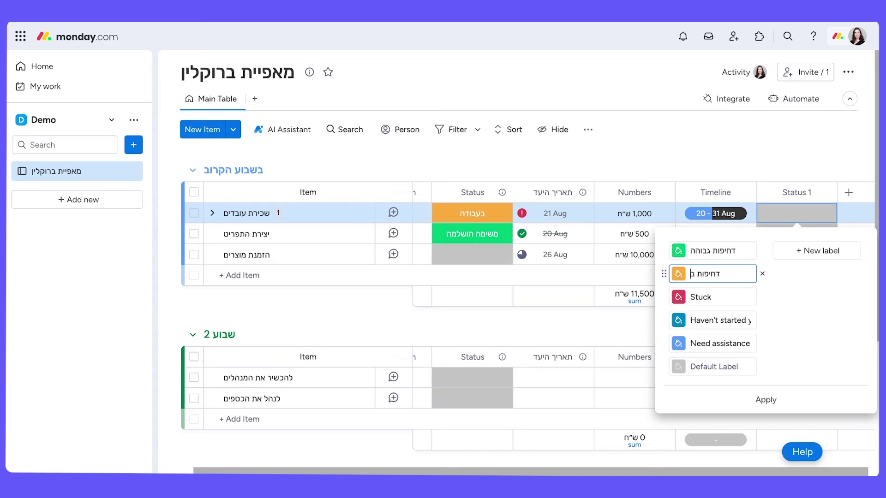
- Rename the "Stuck" label to "דחיפות נמוכה" and delete the "Haven't started yet" and "Need assistance" labels
left_click(738, 299)
key("ctrl+a")
type("דחיפות נמוך")
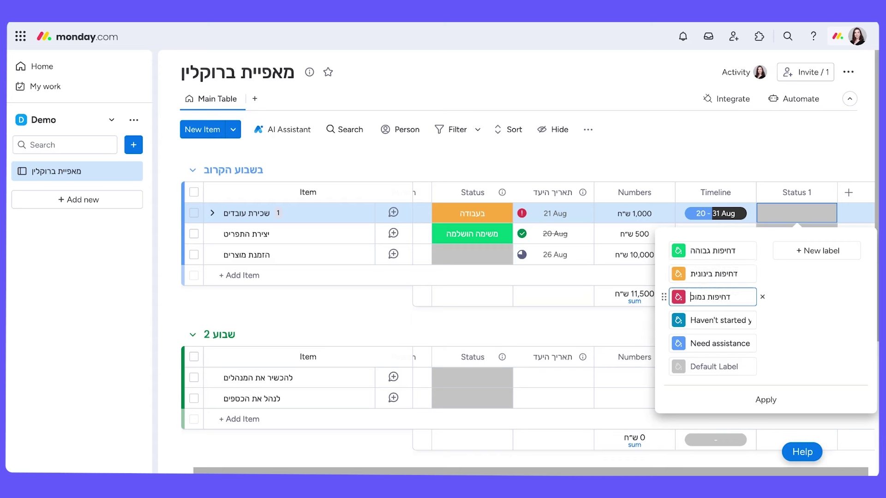
key("BackSpace")
type("כה")
left_click(763, 320)
left_click(845, 320)
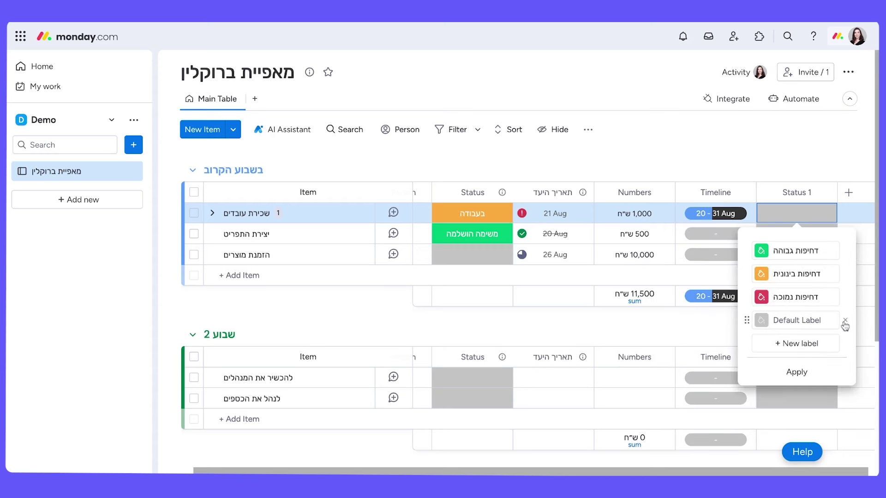
- Recolor the high, medium and low urgency labels dark purple, bright purple and lavender, and apply the label changes
left_click(764, 252)
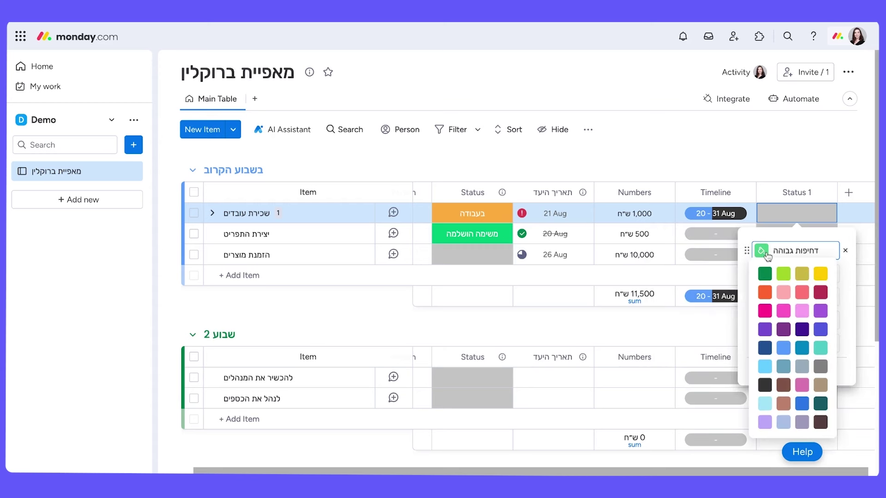
left_click(765, 329)
left_click(761, 275)
left_click(765, 353)
left_click(761, 297)
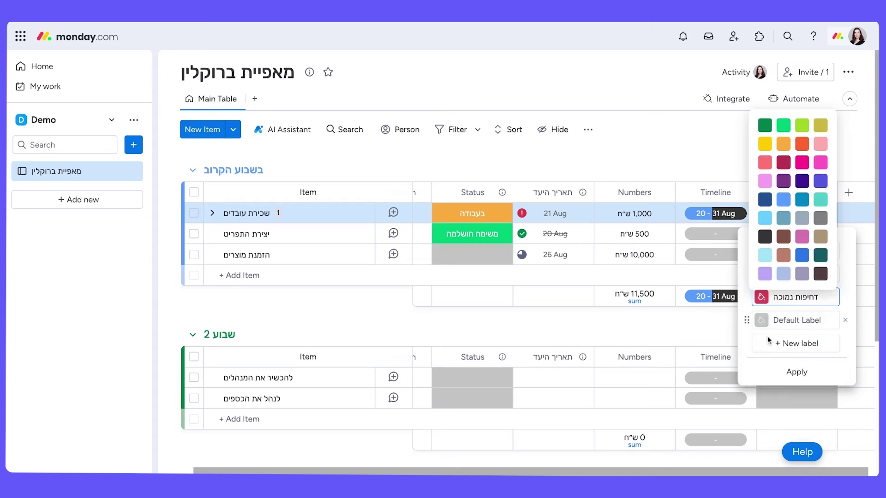
left_click(765, 273)
left_click(797, 370)
- Set the Status 1 values of the "בשבוע הקרוב" items to "דחיפות גבוהה", "דחיפות בינונית" and "דחיפות נמוכה", in that order
left_click(791, 251)
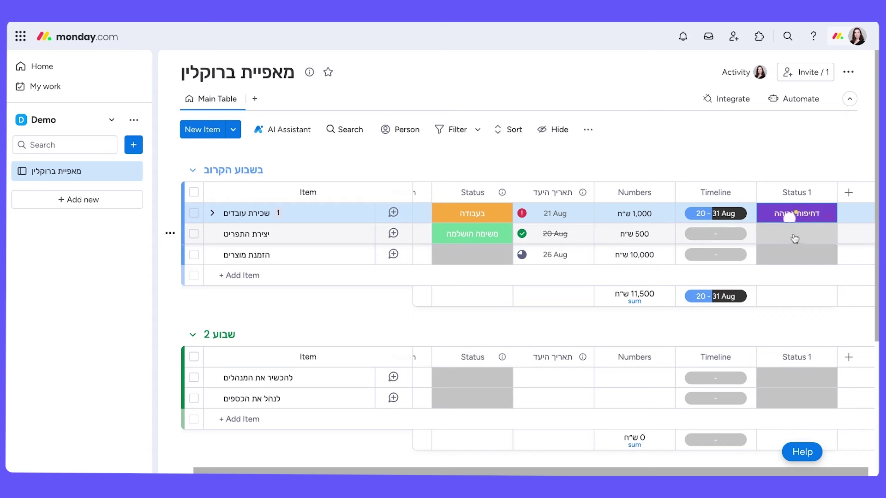
left_click(793, 236)
left_click(793, 295)
left_click(791, 259)
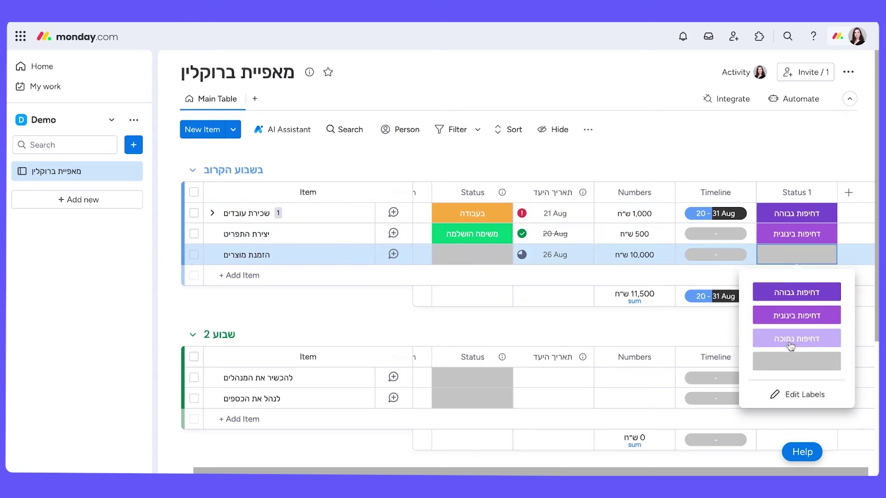
left_click(791, 339)
- Rename the Status 1 column to "דחיפות"
left_click(796, 193)
type("דחיפות")
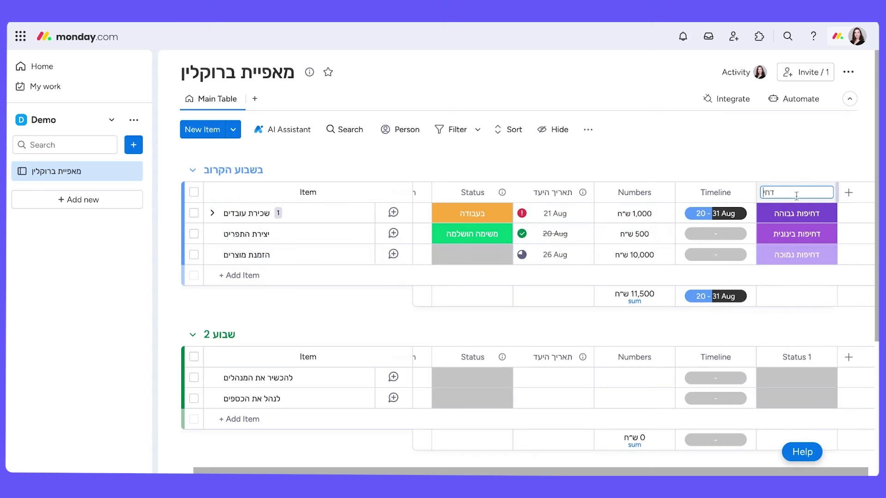
left_click(788, 143)
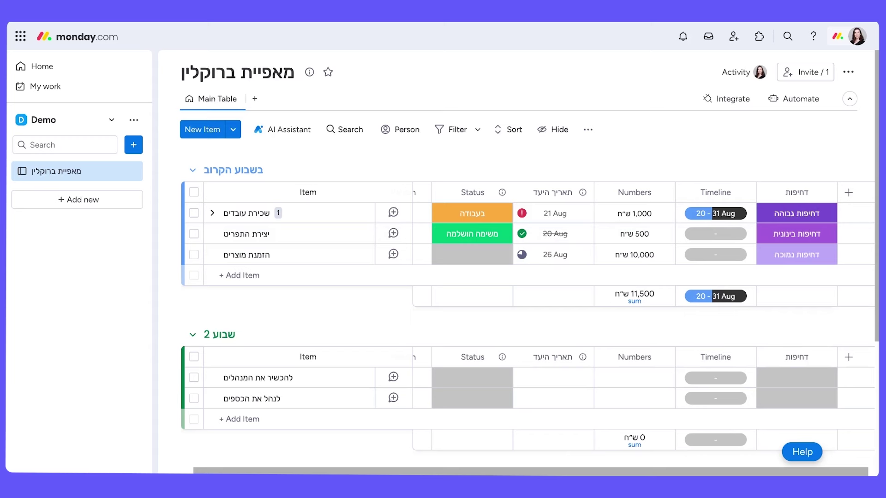
- Browse the additional column types offered in the Column Center, from Essentials to Super Useful, and close it
left_click(849, 193)
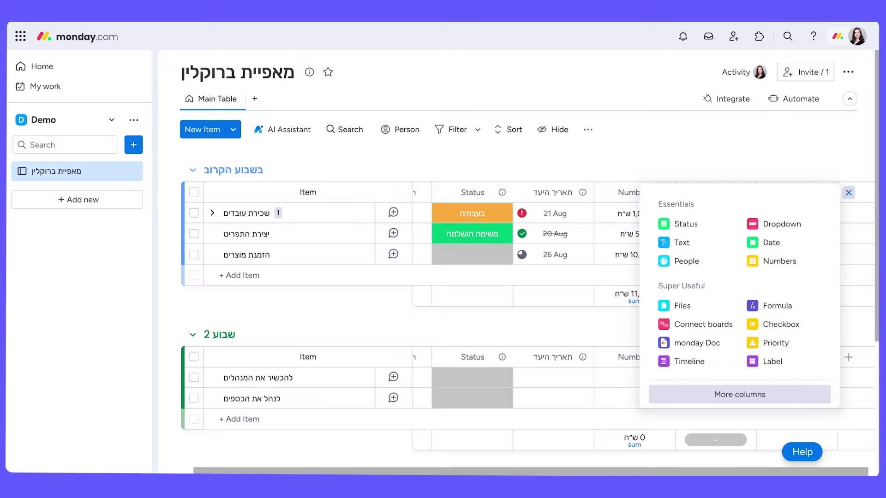
left_click(739, 395)
scroll(576, 323, "down", 8)
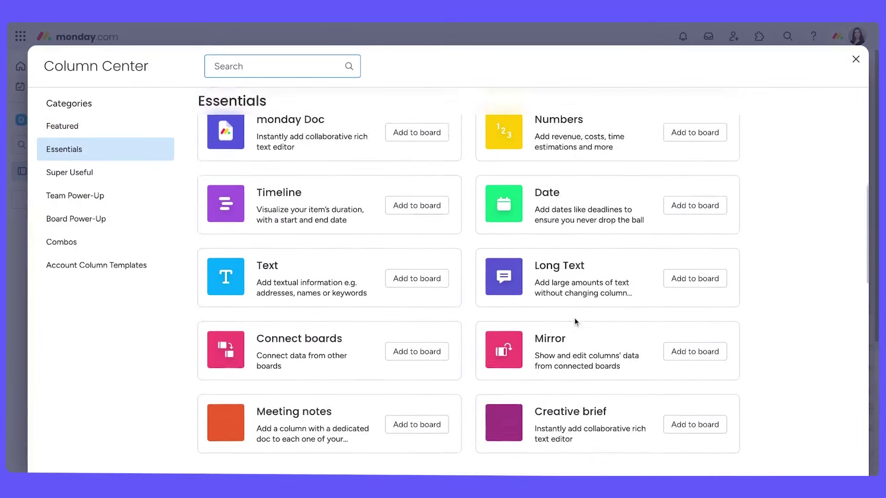
scroll(576, 322, "down", 5)
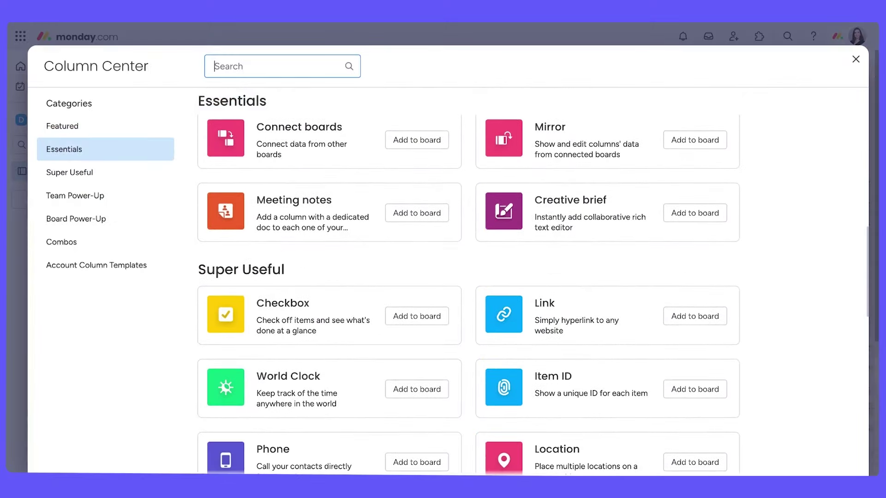
scroll(576, 322, "down", 3)
left_click(856, 59)
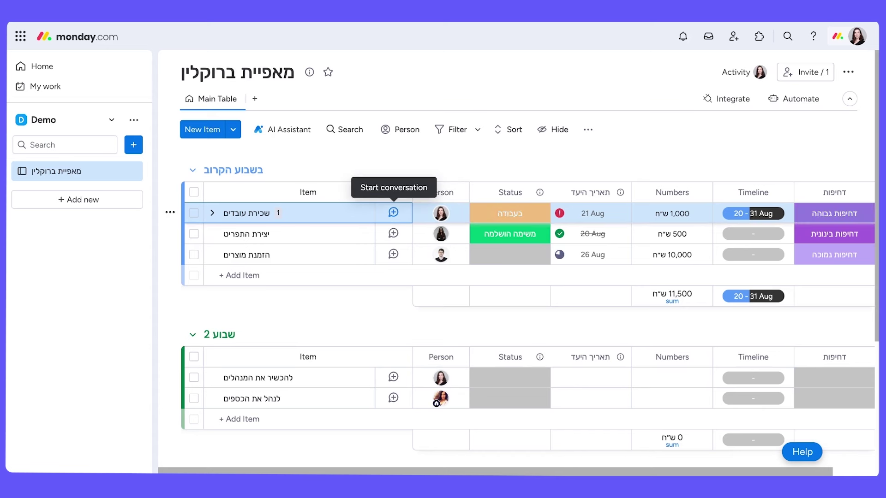
- Write an update on the "שכירת עובדים" item mentioning everyone on this board, with the text "נא לשים לב, צוות, פתיחת המסעדה מתקרבת!"
left_click(393, 212)
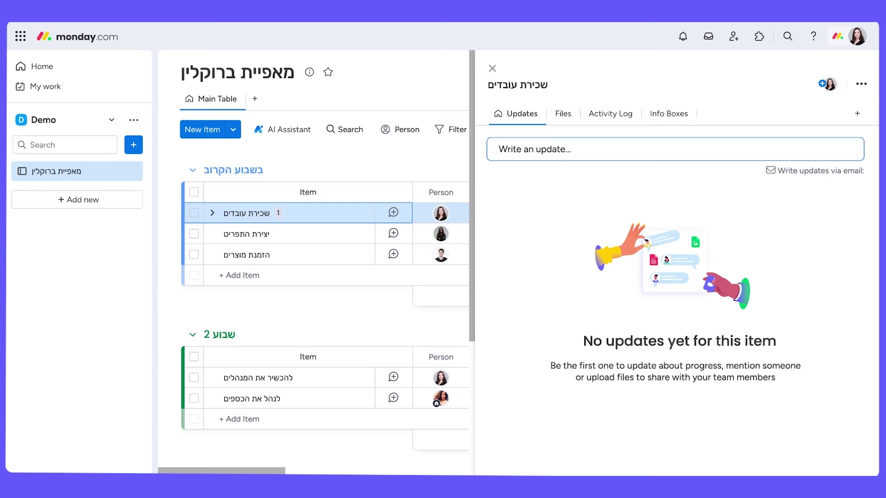
left_click(658, 148)
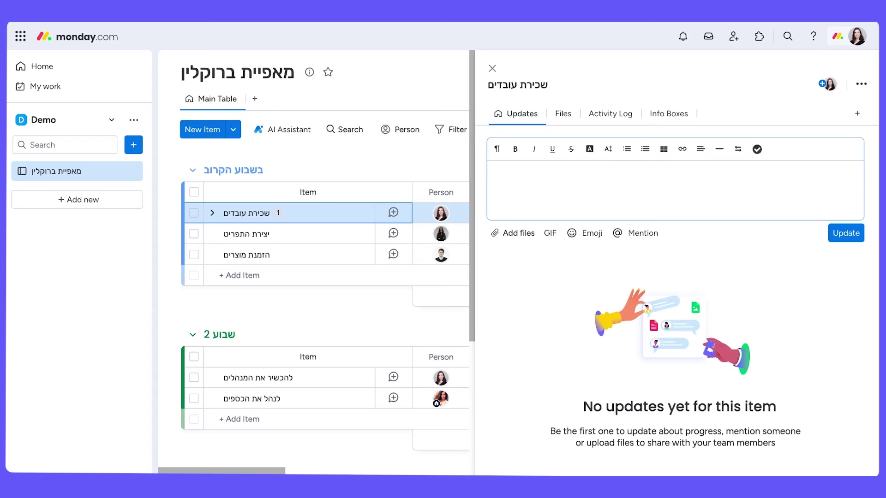
type("@")
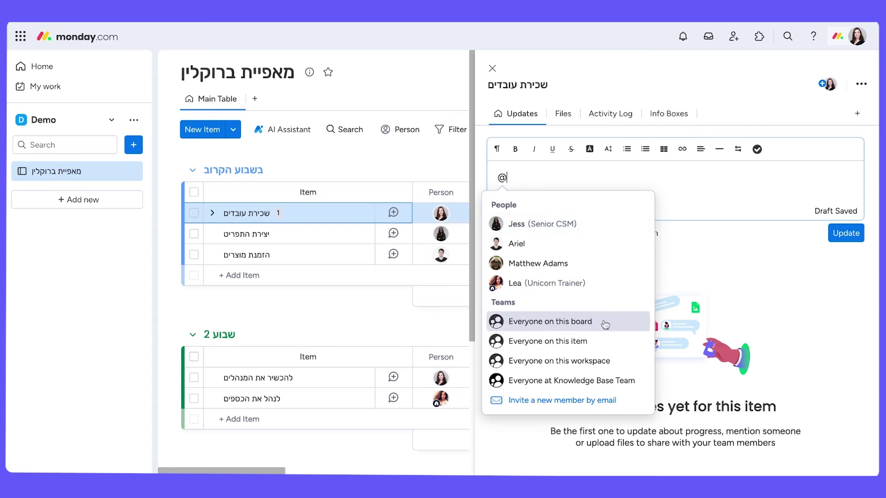
key("Return")
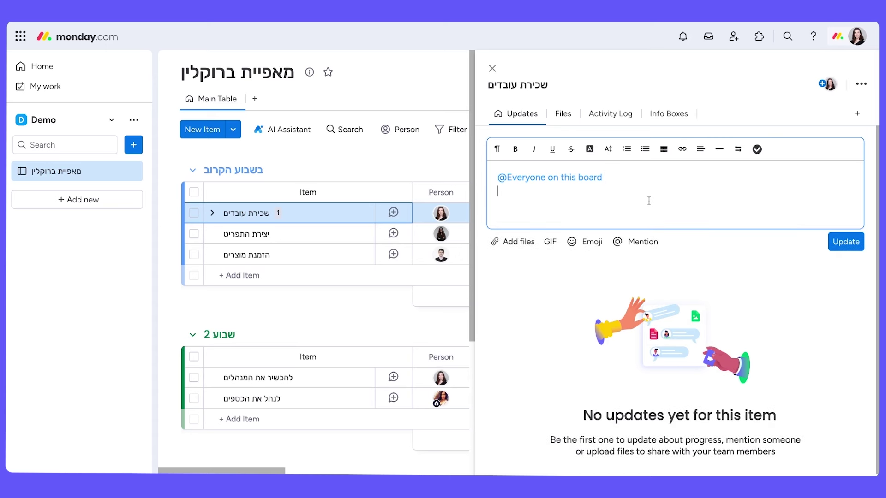
type("נא לשים לב צ")
key("BackSpace")
type(", צוות, פ")
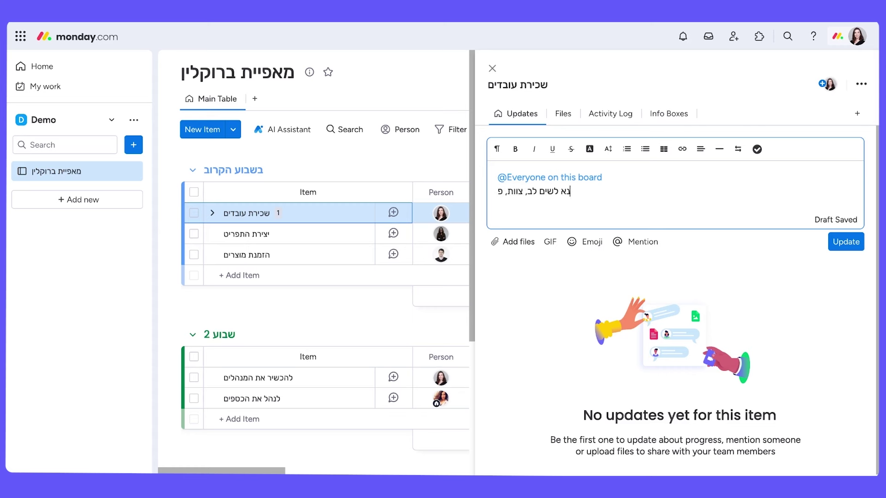
type("תיחת המסעדה מתקרבת!")
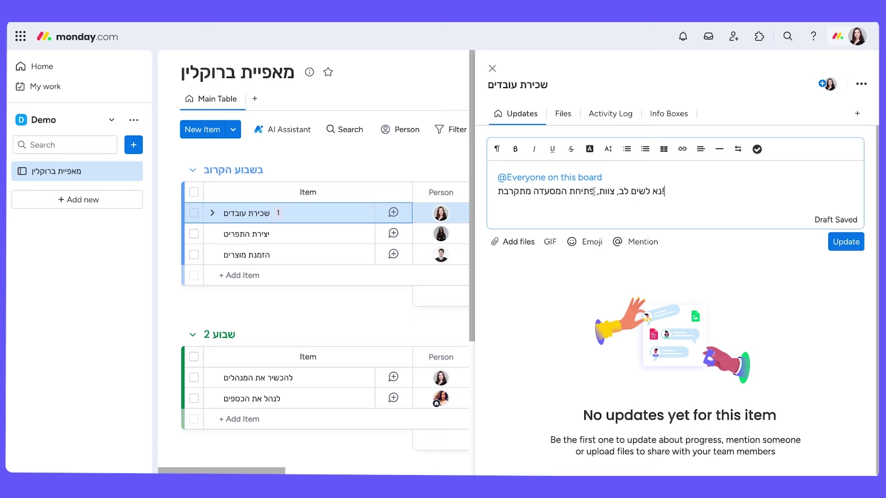
- Make "פתיחת המסעדה מתקרבת" bold and underlined in the update and post it
left_click_drag(595, 193, 498, 193)
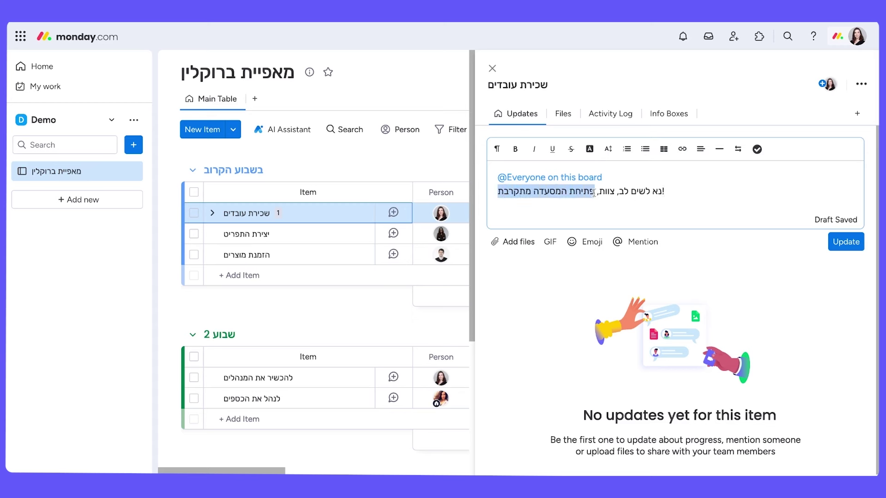
left_click(515, 155)
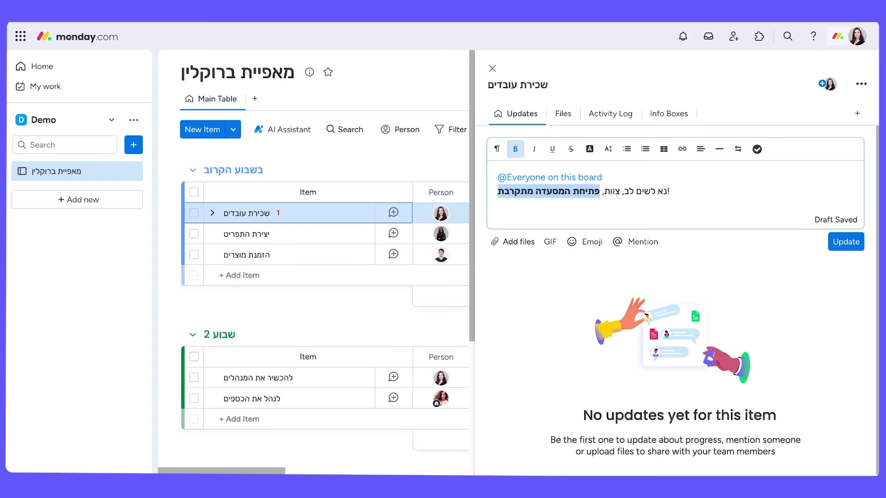
left_click(552, 154)
left_click(566, 175)
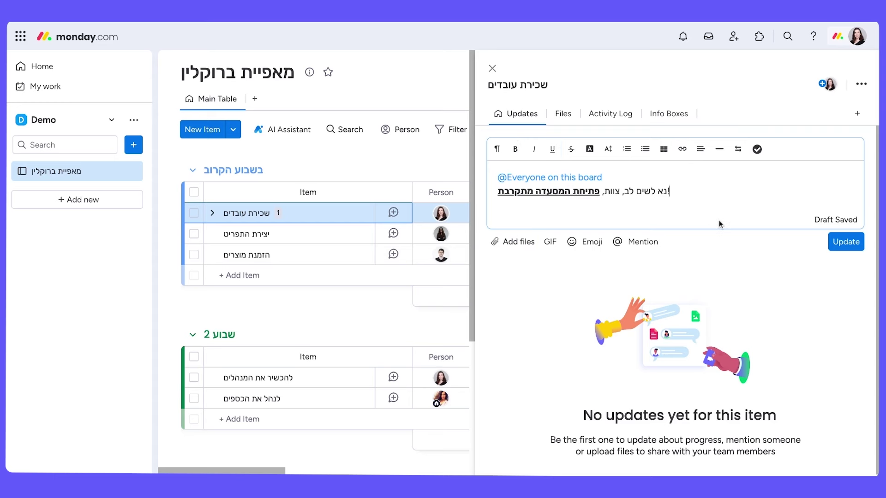
left_click(852, 249)
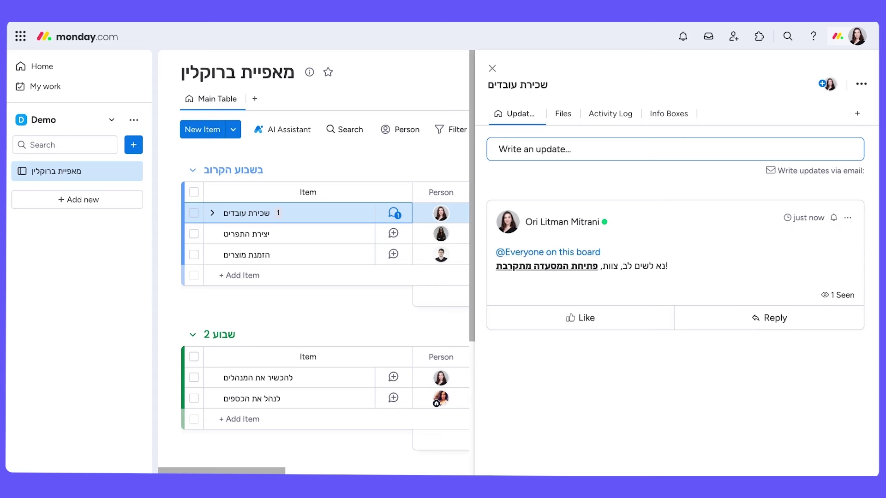
- Look at the account's notifications and close them
left_click(683, 37)
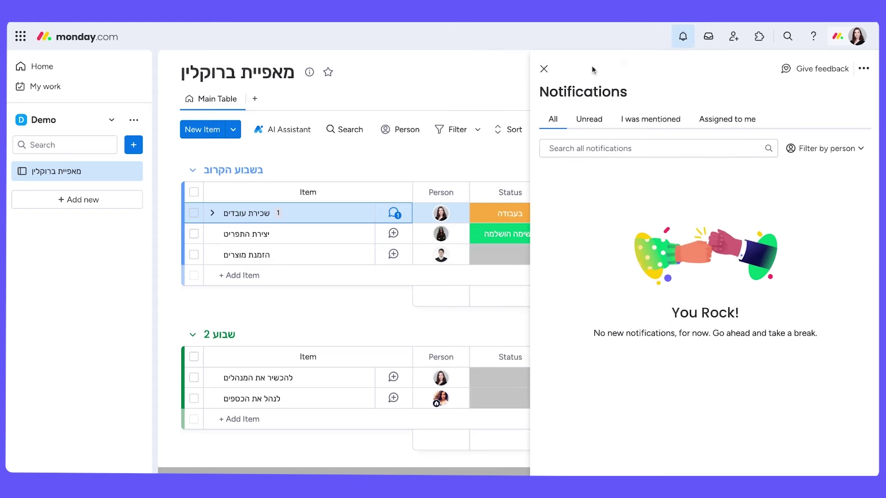
left_click(544, 69)
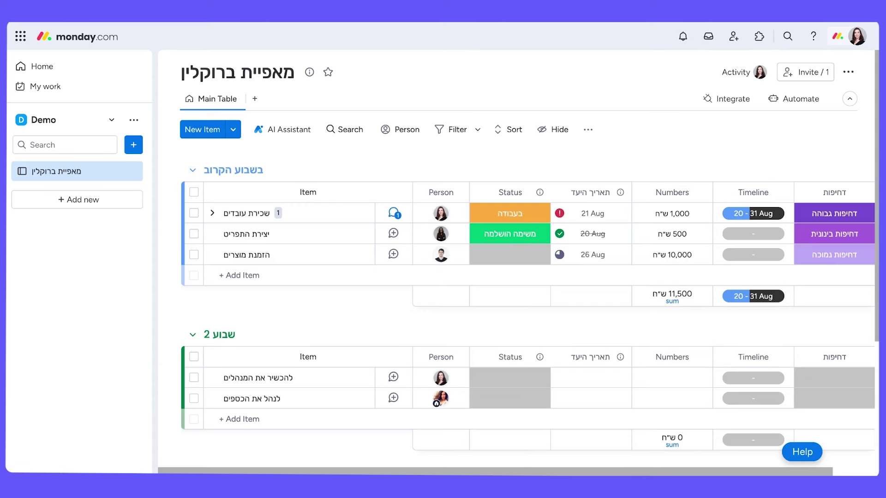
- React to the posted update on the "שכירת עובדים" item with the clapping hands emoji and close the item
left_click(393, 215)
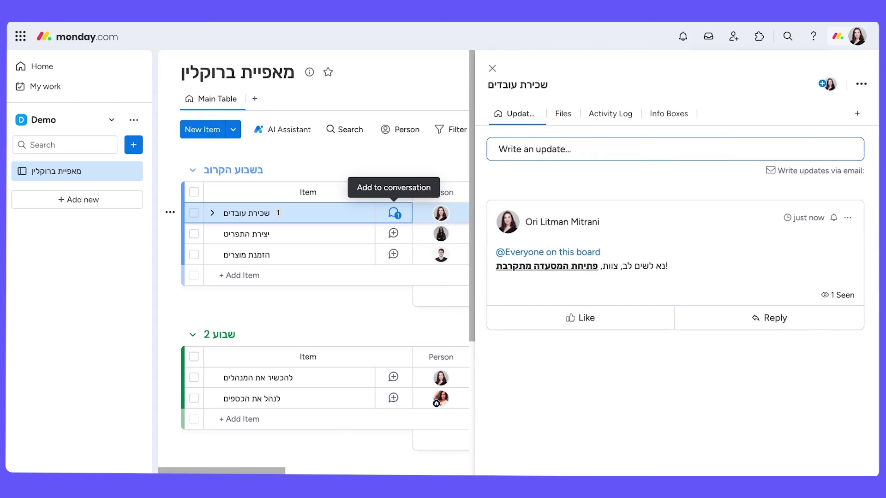
mouse_move(595, 320)
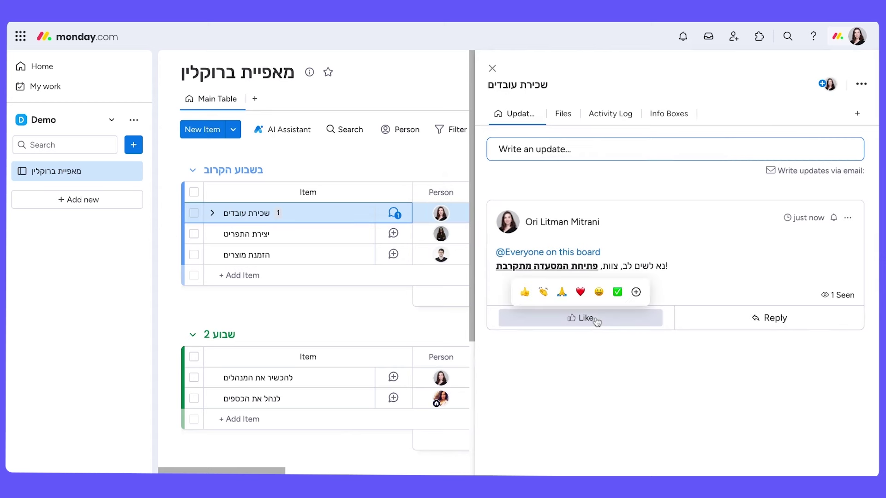
left_click(544, 292)
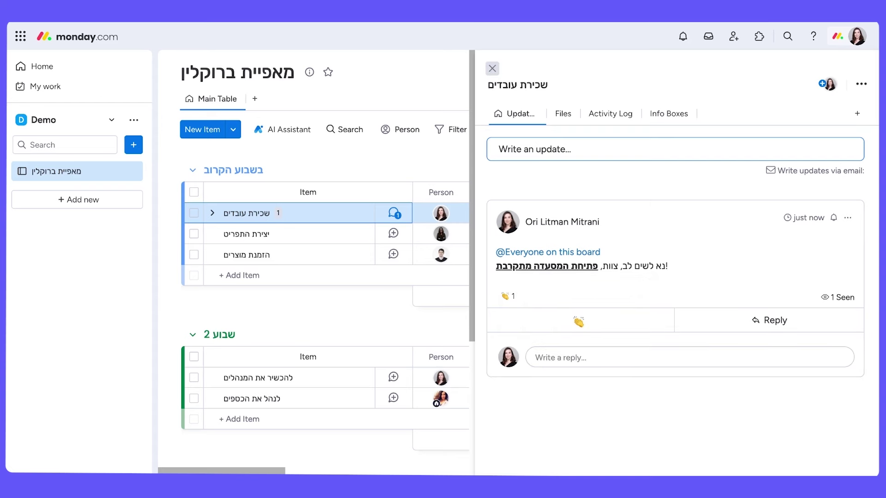
left_click(493, 68)
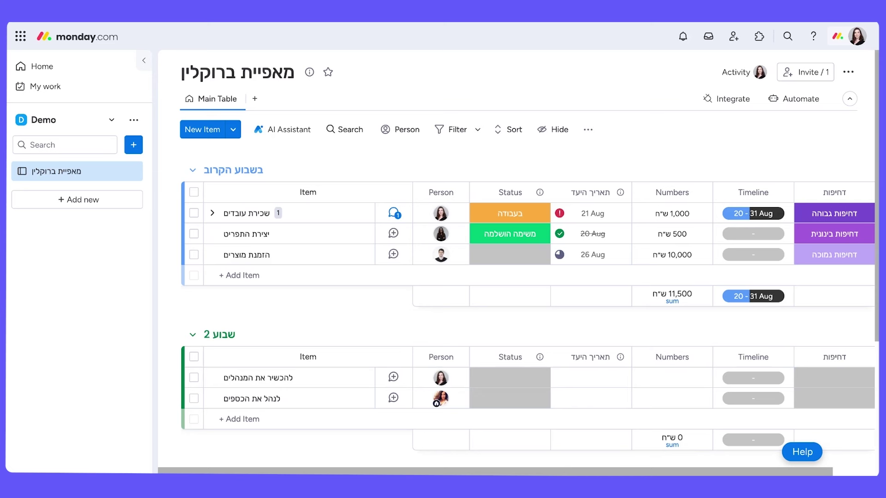
- Create a doc named "מאפיית ברוקלין מסמך עבודה" in the Demo workspace and start it from scratch
left_click(129, 146)
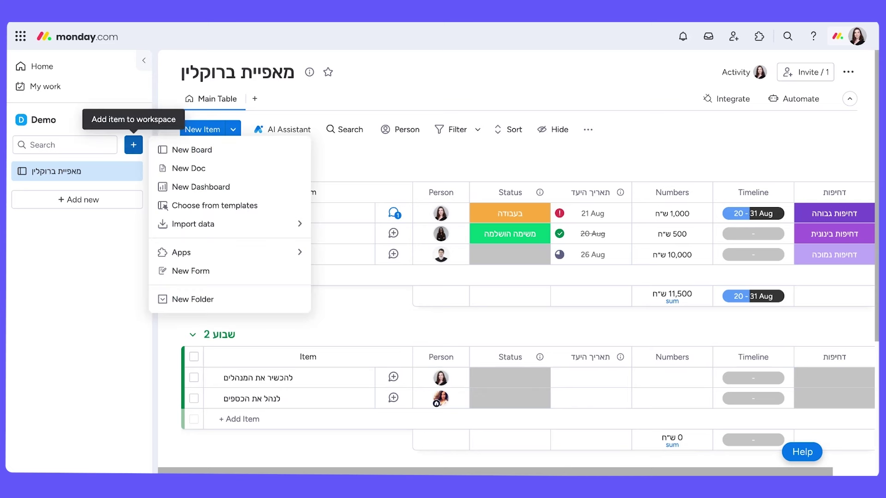
left_click(201, 169)
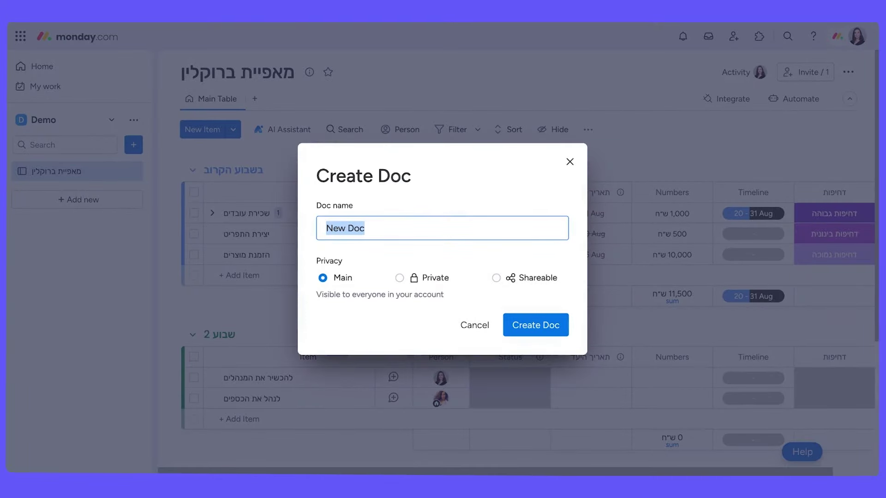
type("מאפיית ברוקלין מסמך עבודה")
left_click(533, 327)
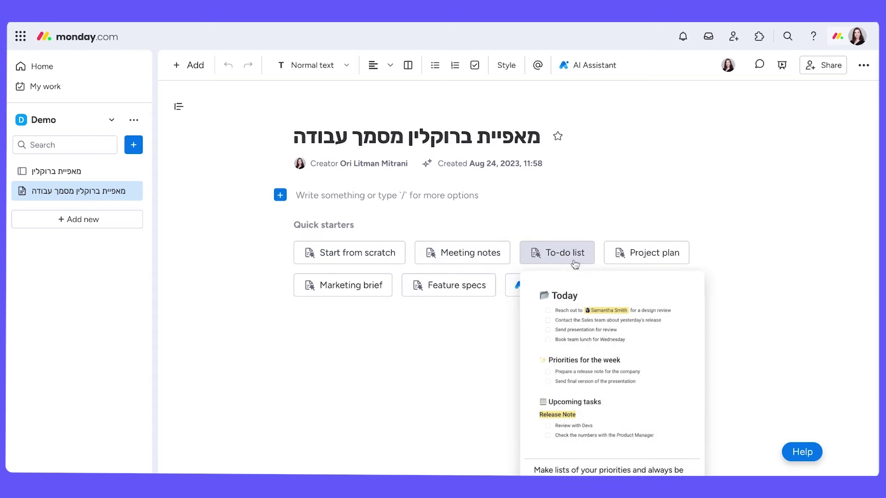
mouse_move(635, 263)
mouse_move(447, 289)
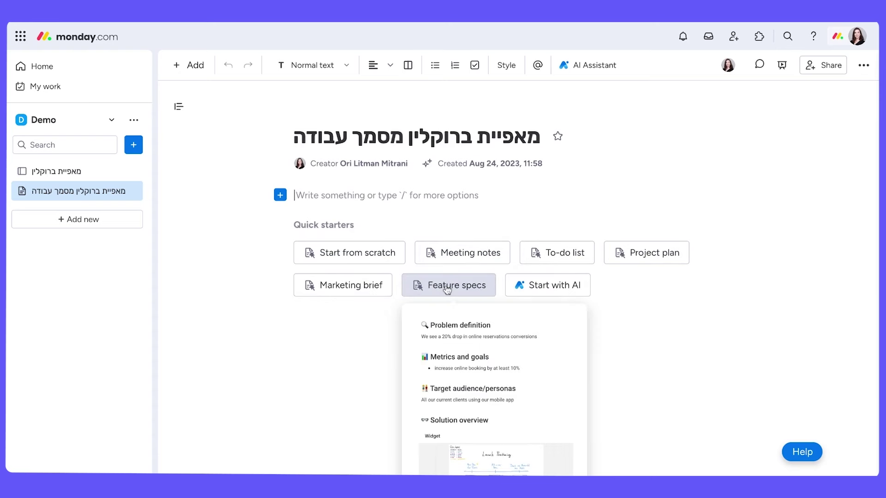
left_click(339, 255)
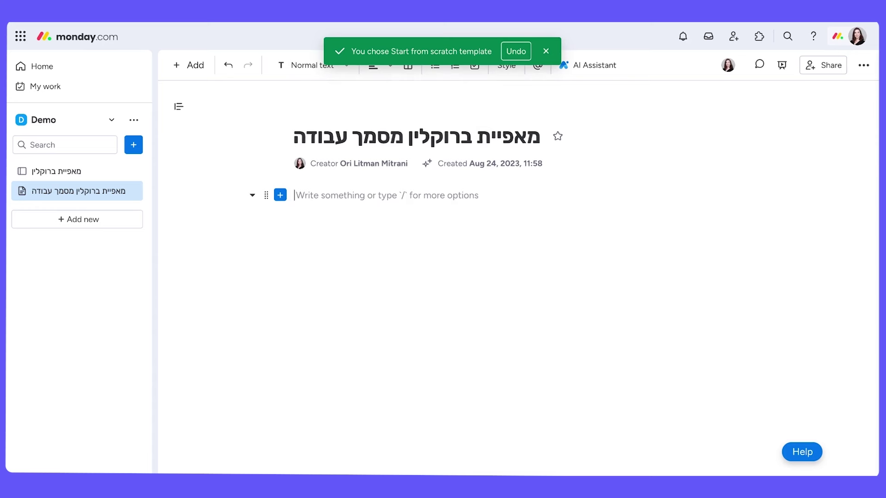
- Write a first line in the doc that mentions the team member assigned to "הזמנת מוצרים", followed by "- בבקשה תשלח את התפריט המעודכן"
type("@")
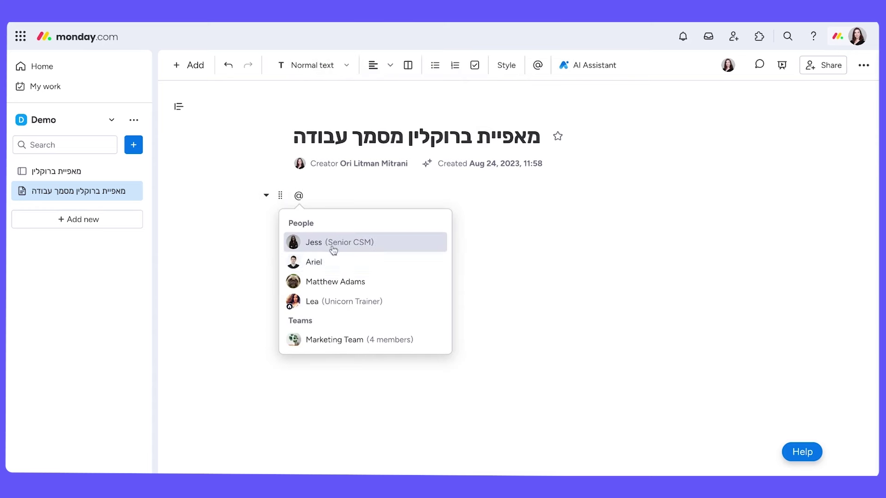
left_click(336, 262)
type("- בבקשה תשלח")
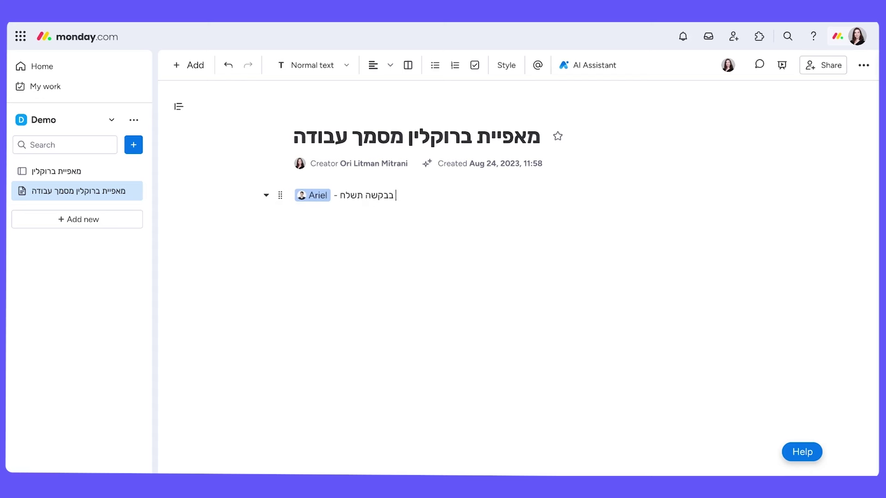
type(" את התפריט המעודכן")
key("Return")
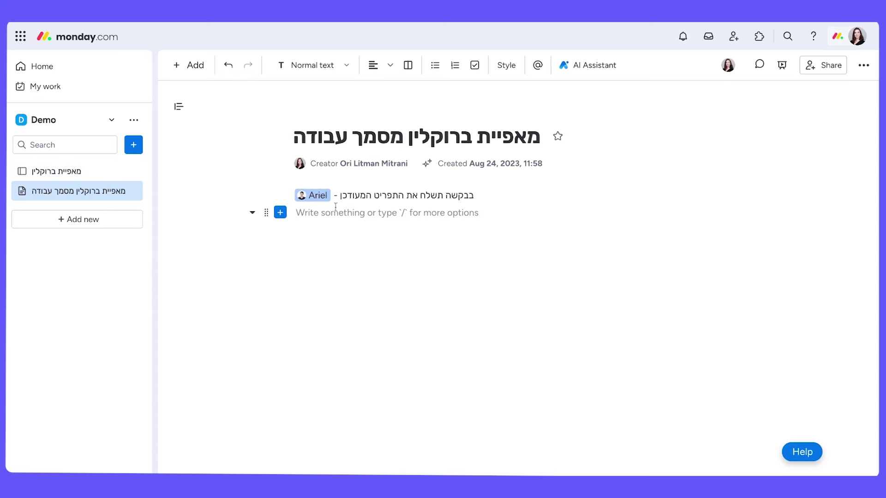
- Embed the "מאפיית ברוקלין" board below the mention line in the doc and look over its columns
left_click(187, 65)
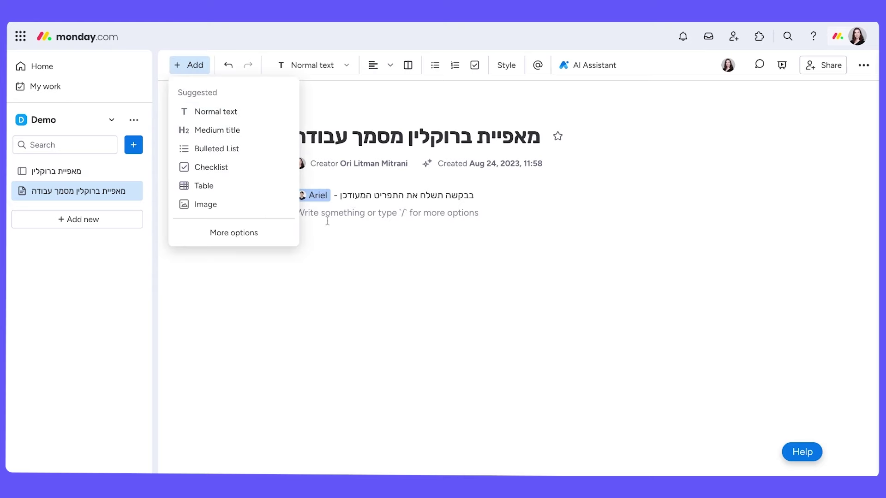
left_click(235, 234)
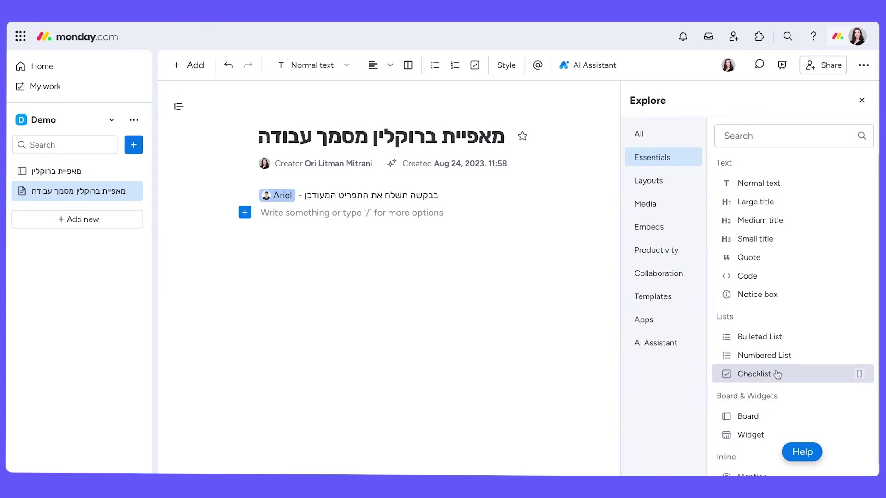
scroll(778, 374, "down", 2)
left_click(760, 377)
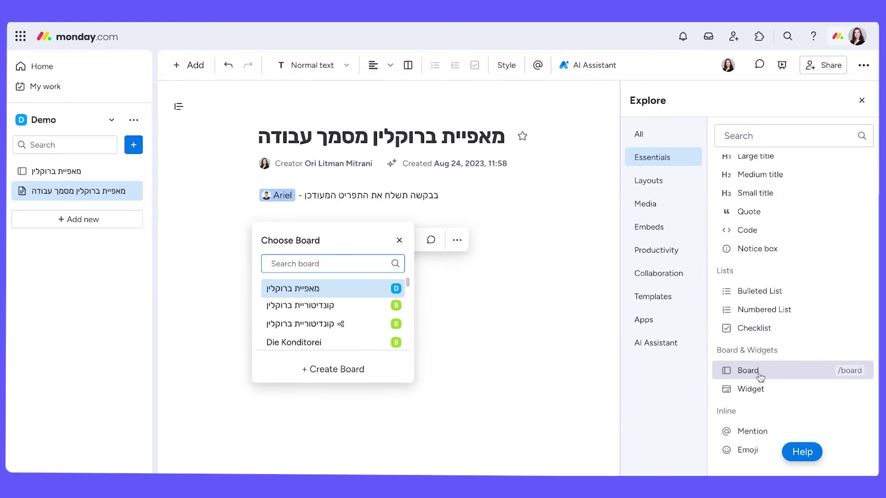
left_click(317, 289)
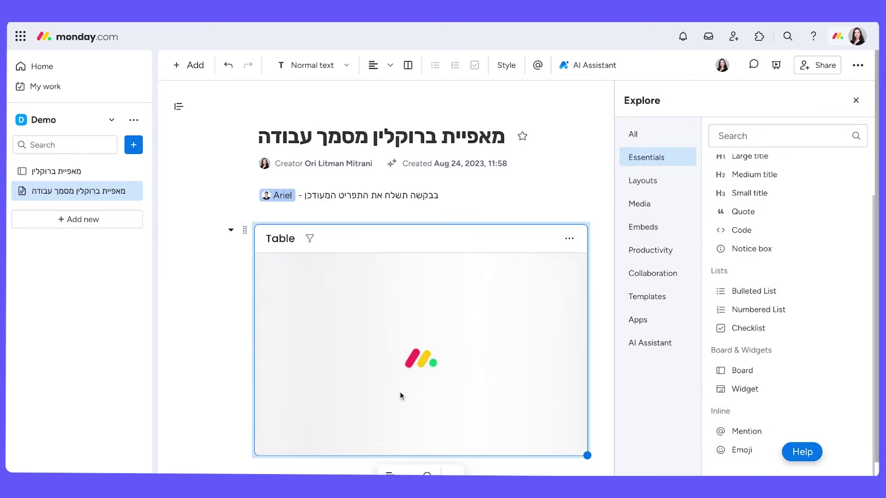
left_click(856, 100)
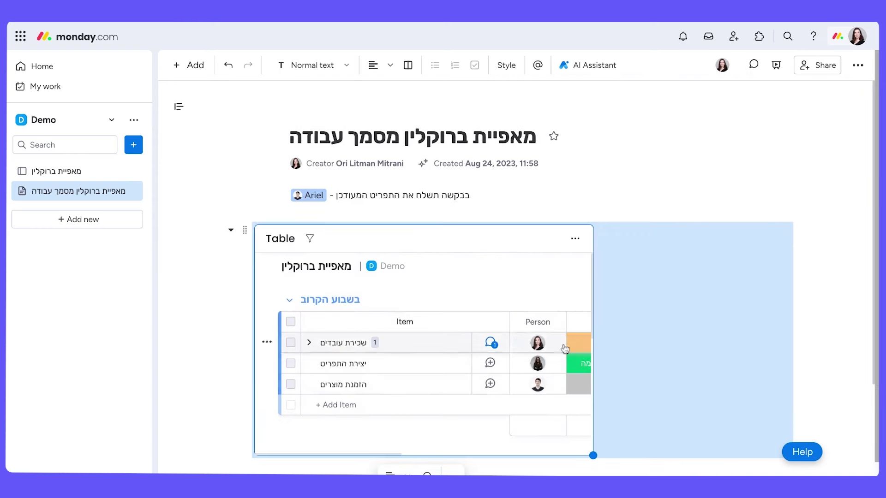
scroll(415, 360, "right", 10)
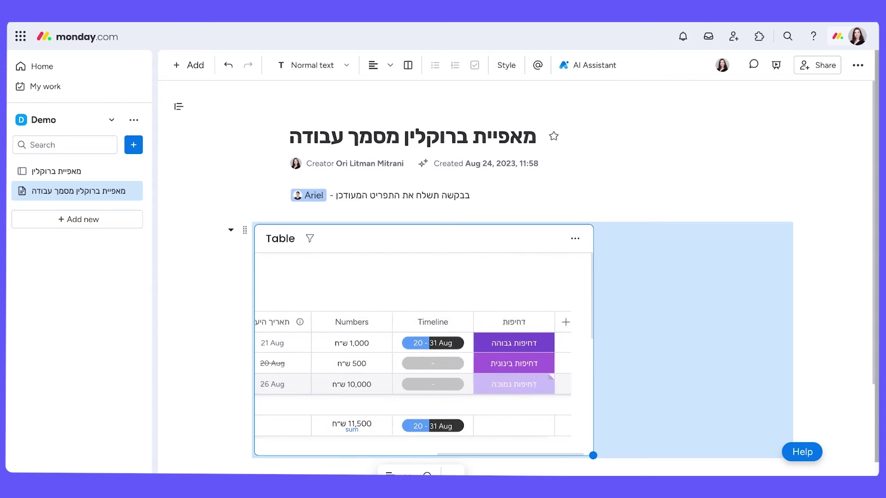
scroll(415, 350, "left", 10)
scroll(606, 333, "down", 3)
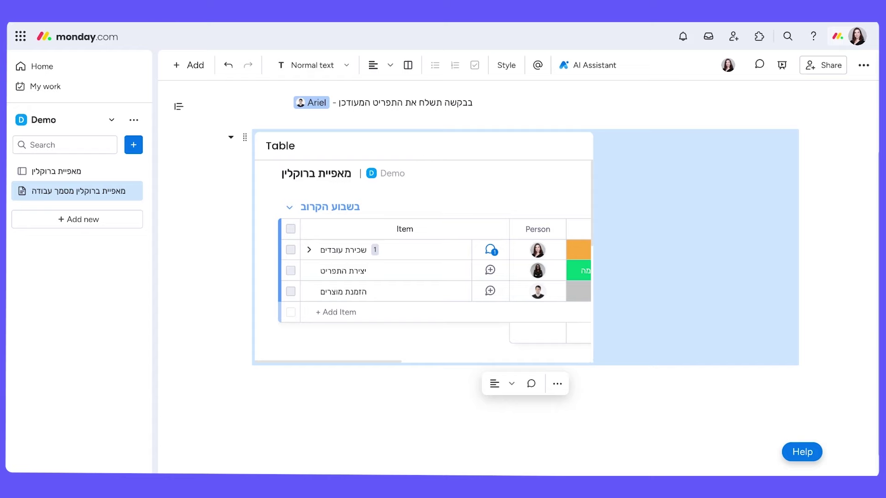
- Return to the "מאפיית ברוקלין" board, browse the full range of available views and add a Timeline view
left_click(84, 174)
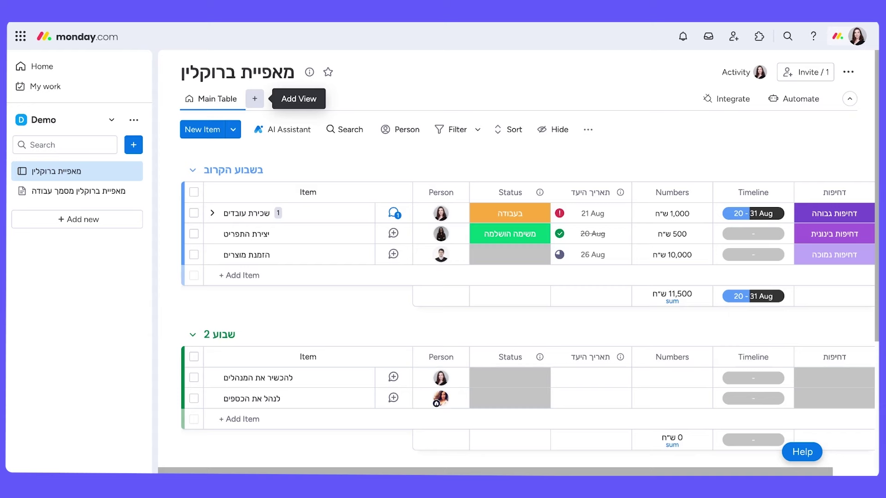
left_click(254, 98)
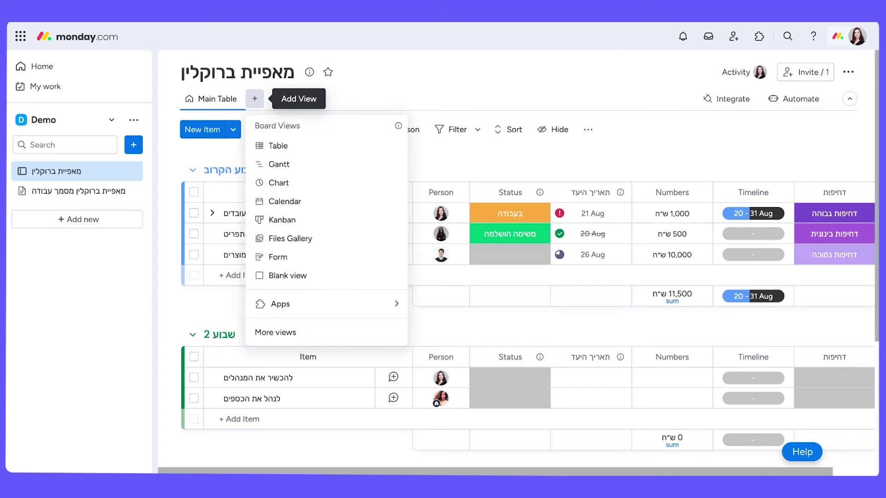
left_click(281, 337)
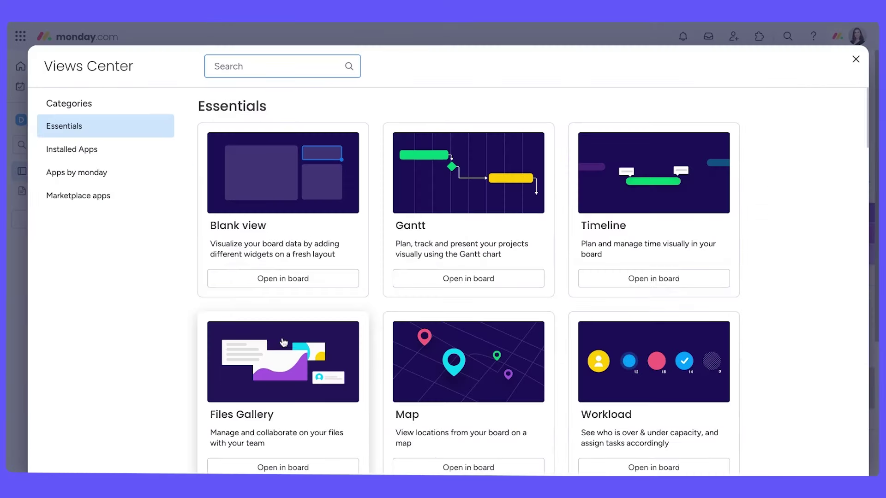
scroll(814, 310, "down", 3)
scroll(814, 309, "down", 5)
scroll(814, 309, "up", 5)
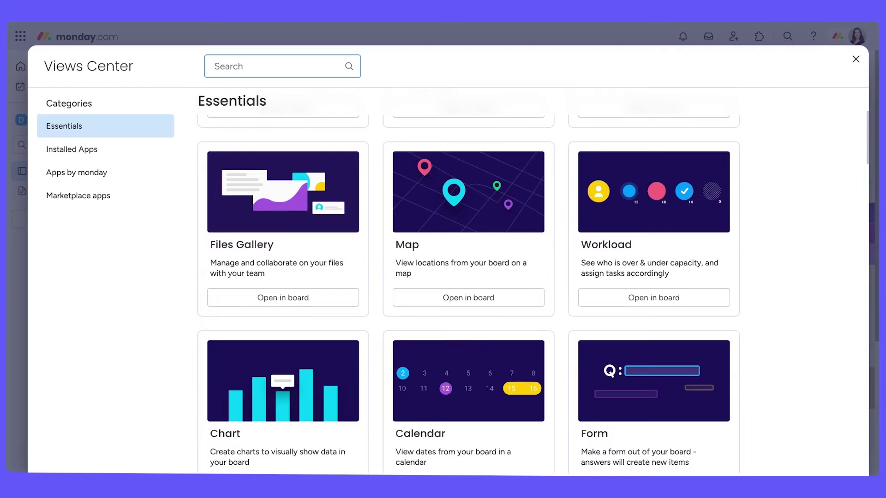
scroll(469, 280, "up", 3)
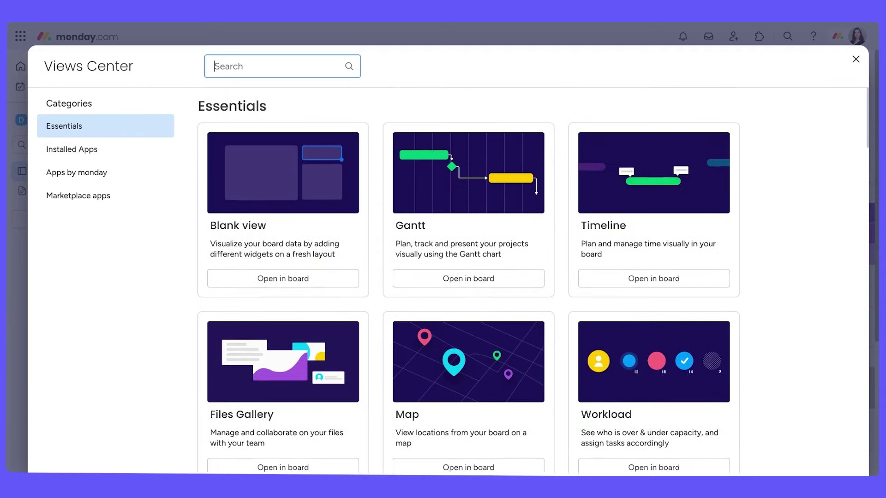
left_click(679, 281)
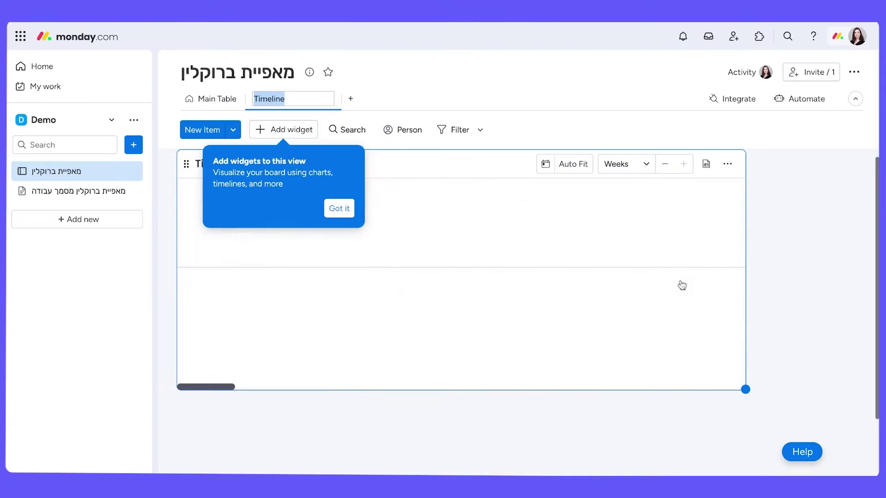
left_click(333, 212)
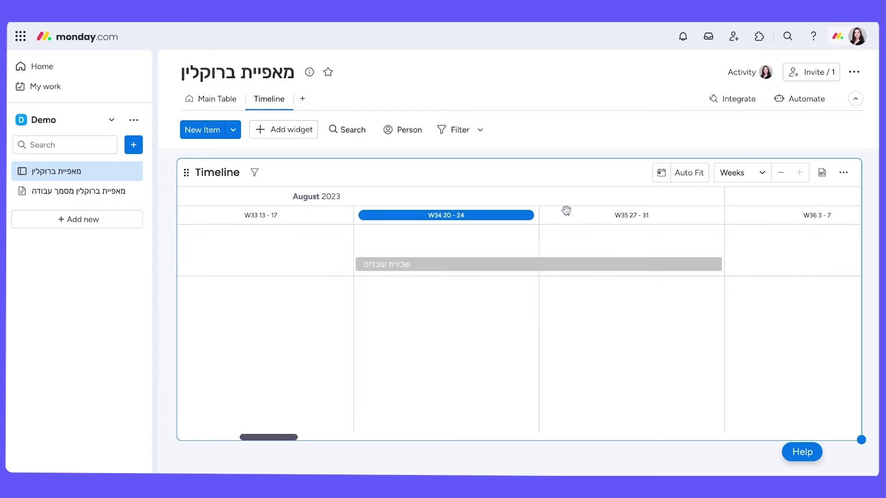
- Group the Timeline widget's "מאפיית ברוקלין" items by Person in its settings
left_click(843, 172)
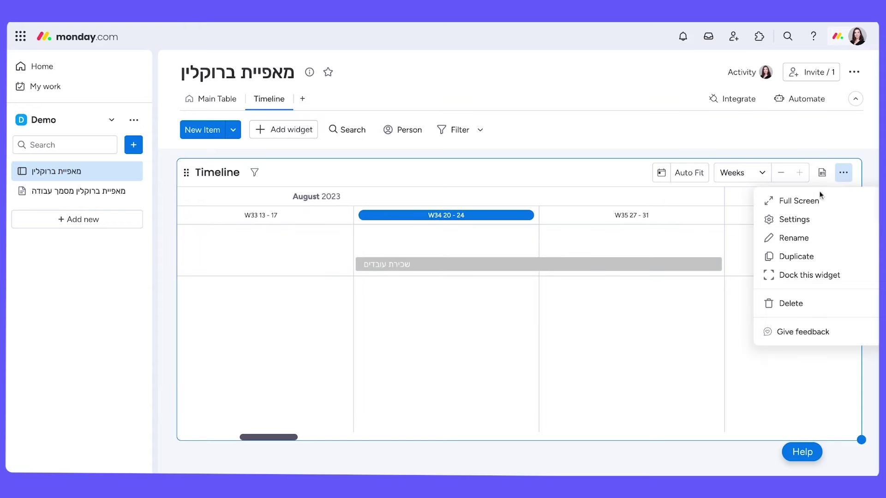
left_click(793, 219)
left_click(733, 314)
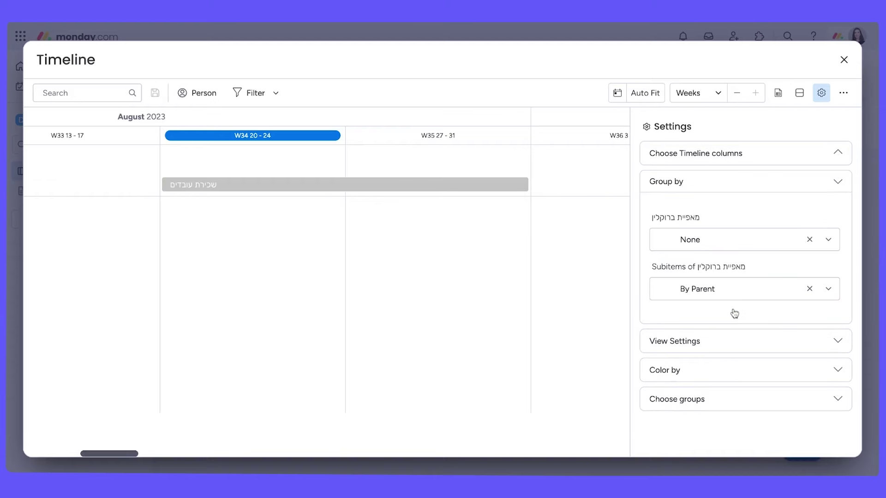
left_click(733, 240)
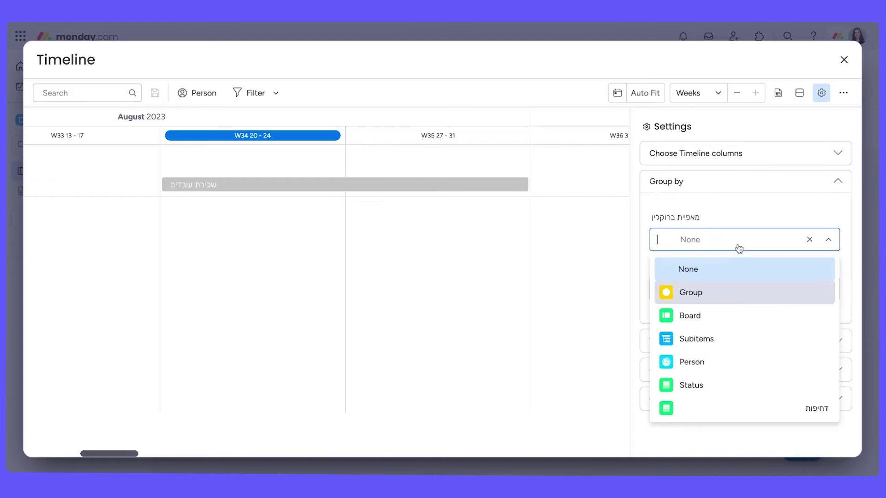
left_click(715, 361)
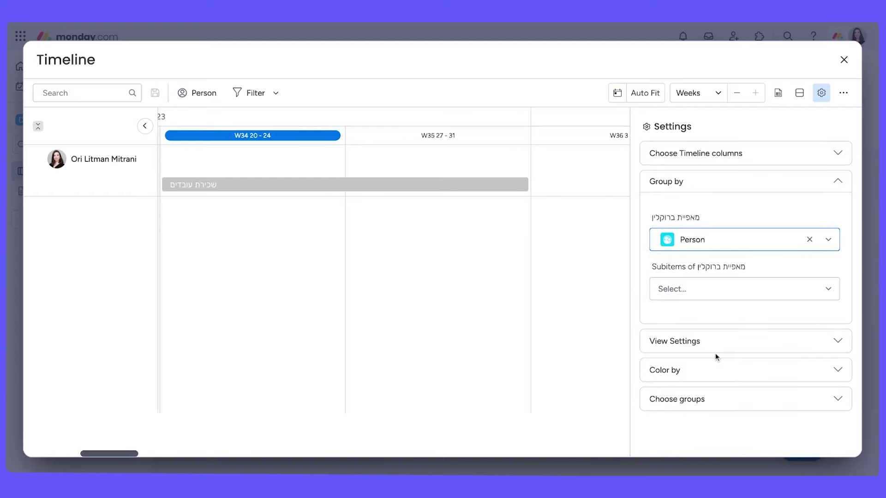
- Color the Timeline widget's "מאפיית ברוקלין" items by Status and close its settings
left_click(723, 370)
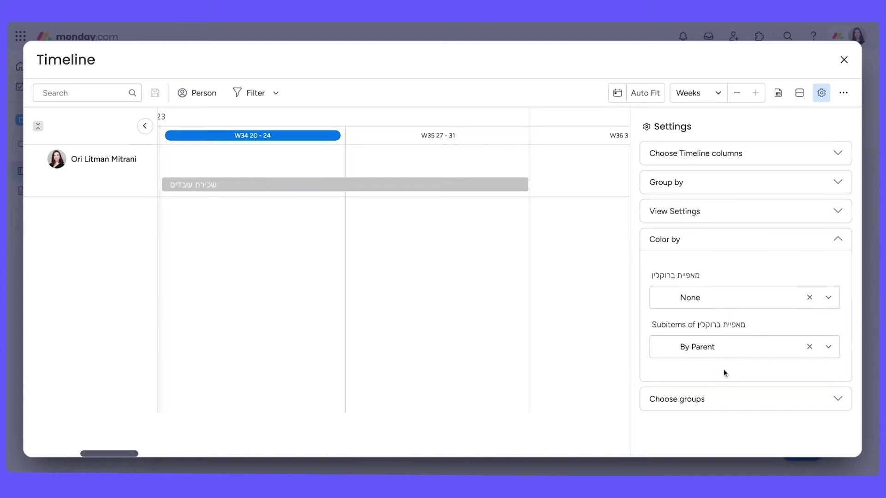
left_click(707, 299)
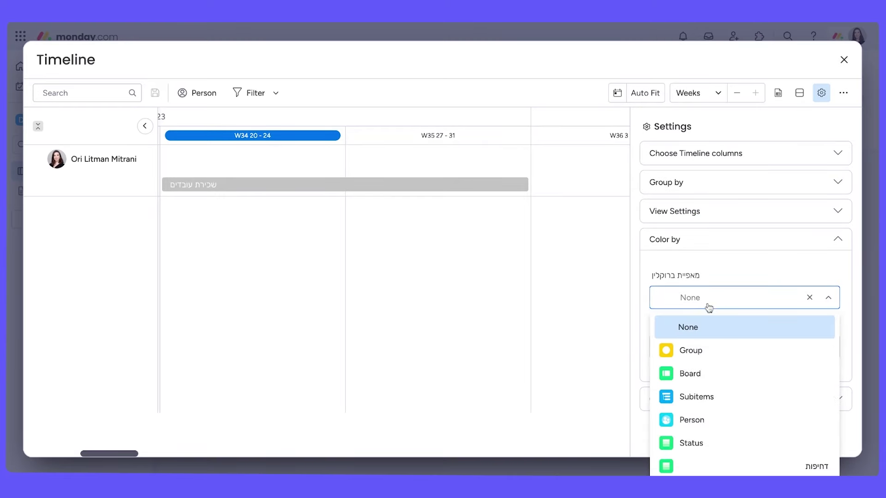
left_click(696, 446)
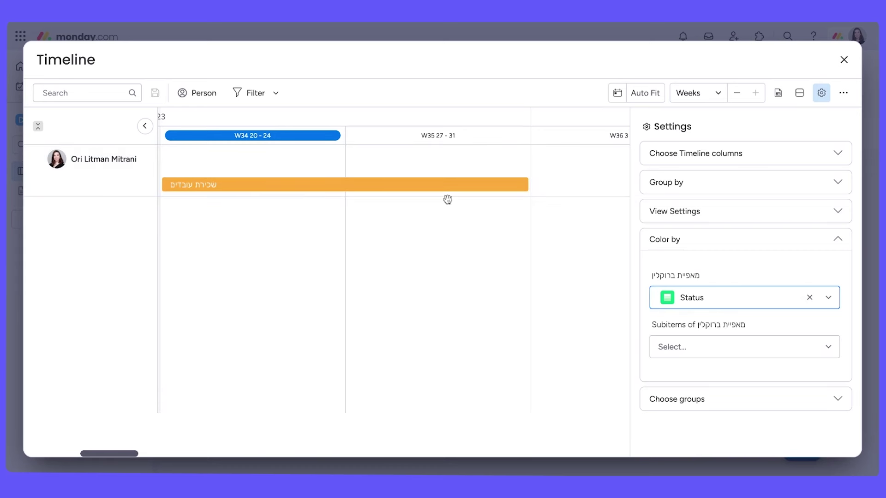
left_click(844, 59)
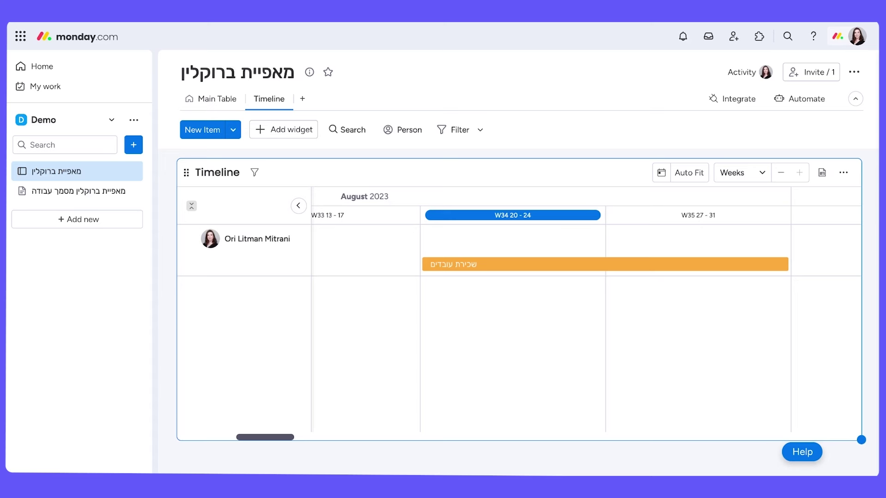
- Add a Chart view to the board and enlarge the chart widget to the full width of the view
left_click(302, 98)
left_click(375, 183)
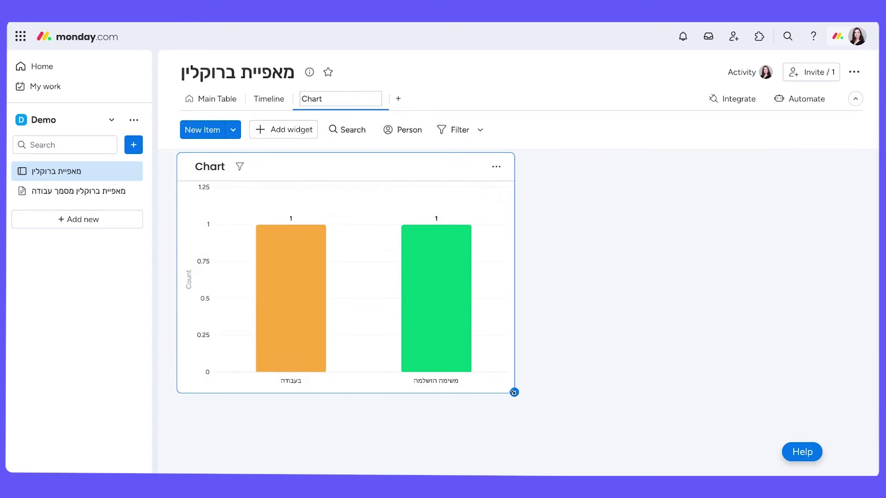
left_click_drag(514, 392, 858, 445)
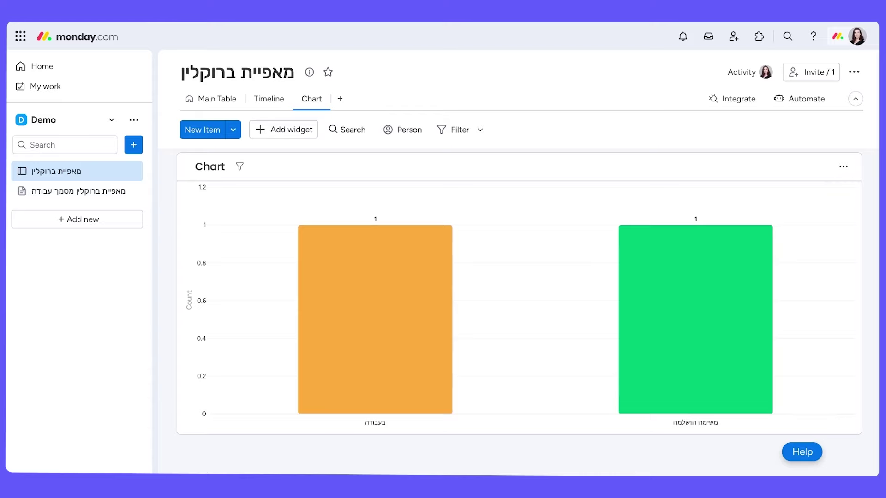
- Set the chart's X axis to the "תאריך היעד" column of the "מאפיית ברוקלין" board in the widget settings
left_click(844, 166)
left_click(813, 215)
scroll(804, 292, "down", 2)
scroll(803, 291, "down", 5)
left_click(751, 369)
left_click(729, 232)
scroll(731, 337, "down", 2)
left_click(733, 337)
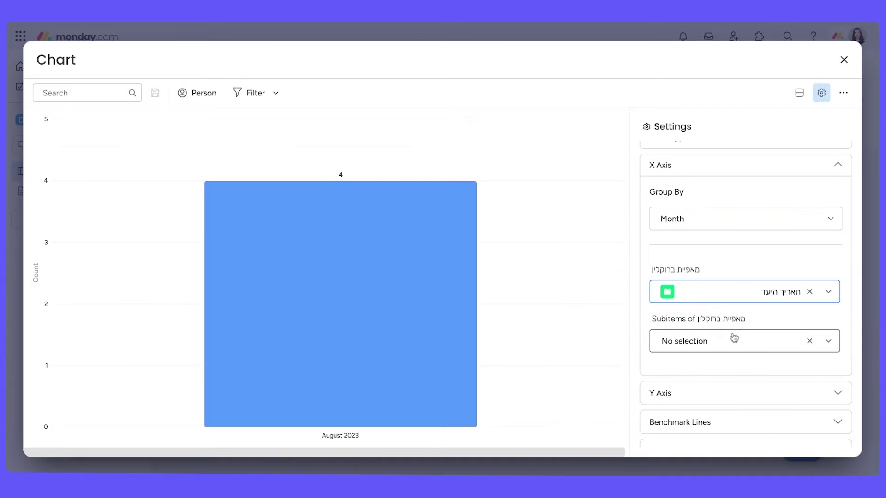
- Group the dates on the chart's X axis by Day
left_click(723, 221)
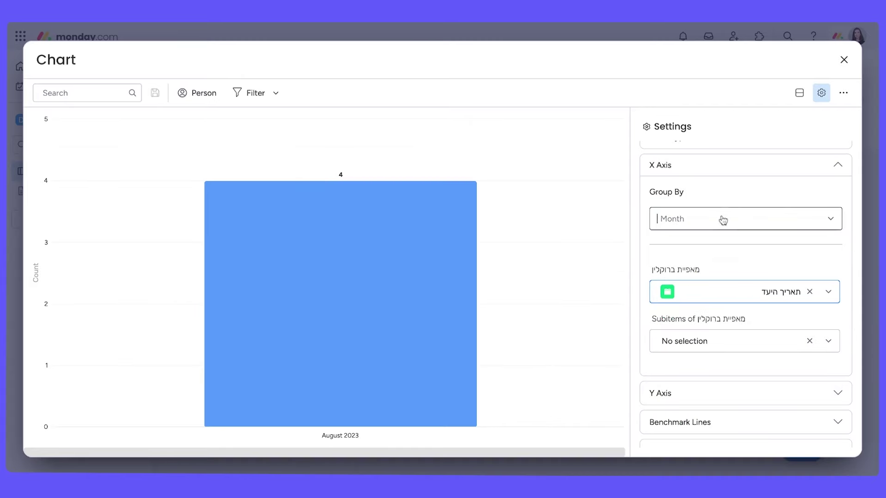
left_click(711, 262)
left_click(700, 228)
left_click(701, 245)
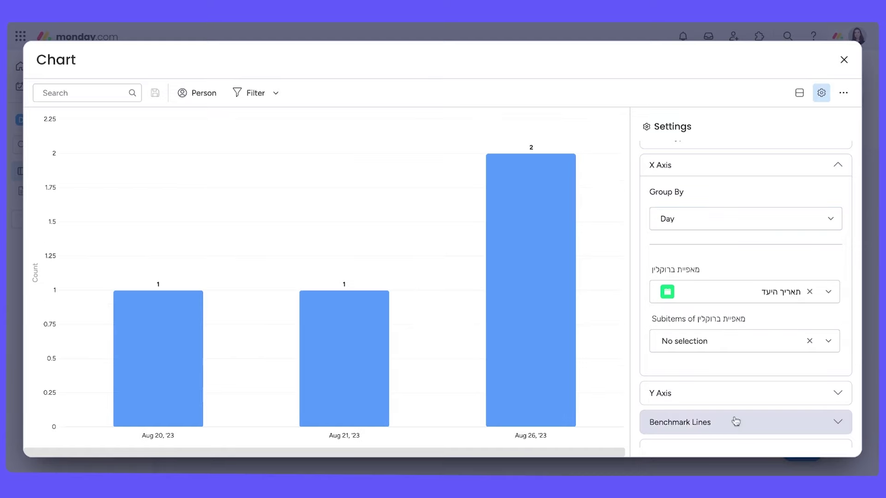
- Set the chart's Y axis to the Numbers column of the "מאפיית ברוקלין" board instead of Count items, and close the widget settings
left_click(720, 397)
left_click(827, 222)
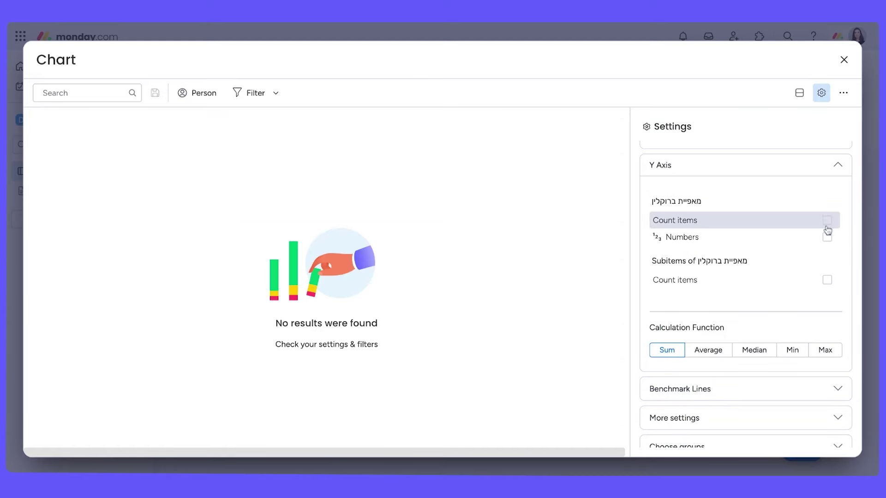
left_click(827, 237)
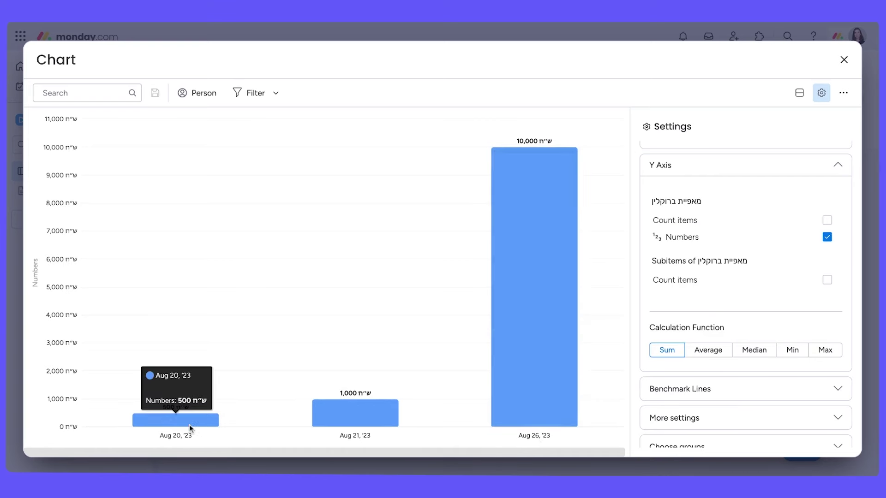
left_click(844, 59)
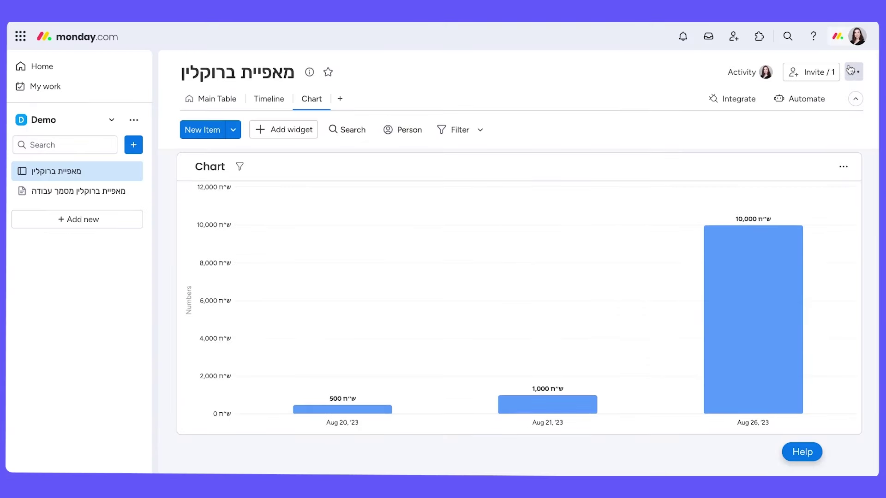
- Reopen the Chart widget's settings, review the available chart types and remaining setting sections, and close them
left_click(843, 167)
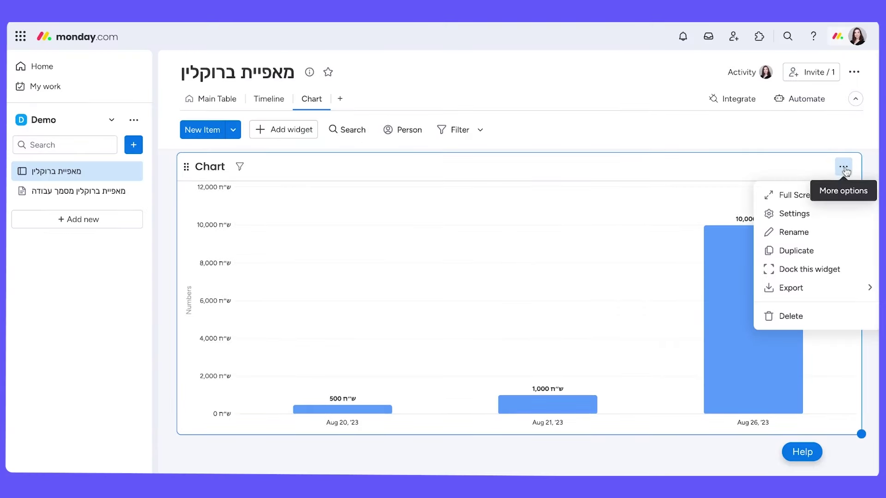
left_click(794, 214)
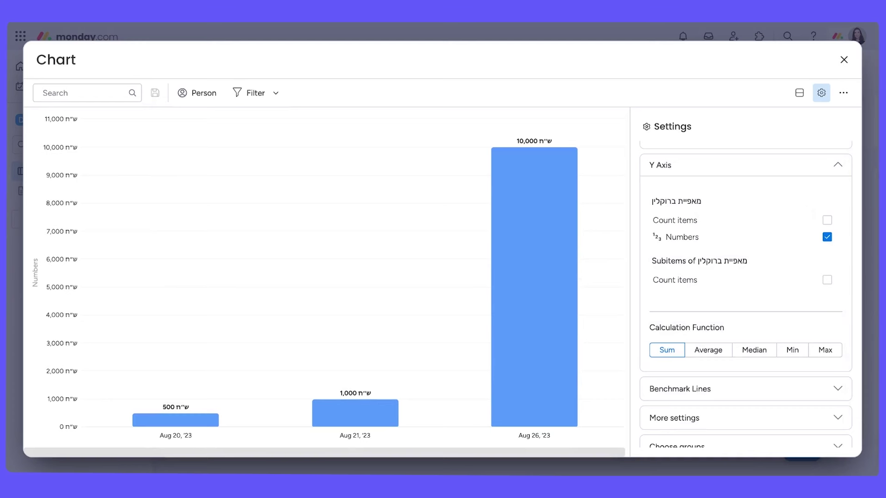
scroll(754, 165, "up", 3)
left_click(730, 157)
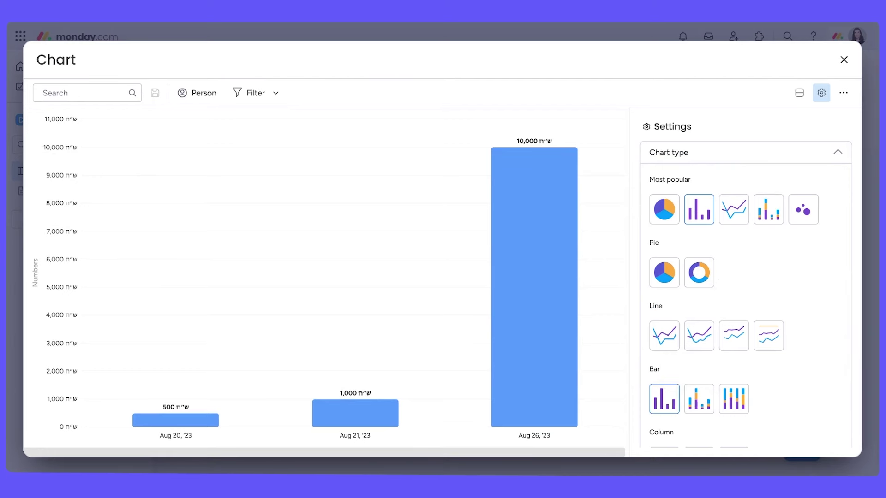
scroll(773, 350, "down", 8)
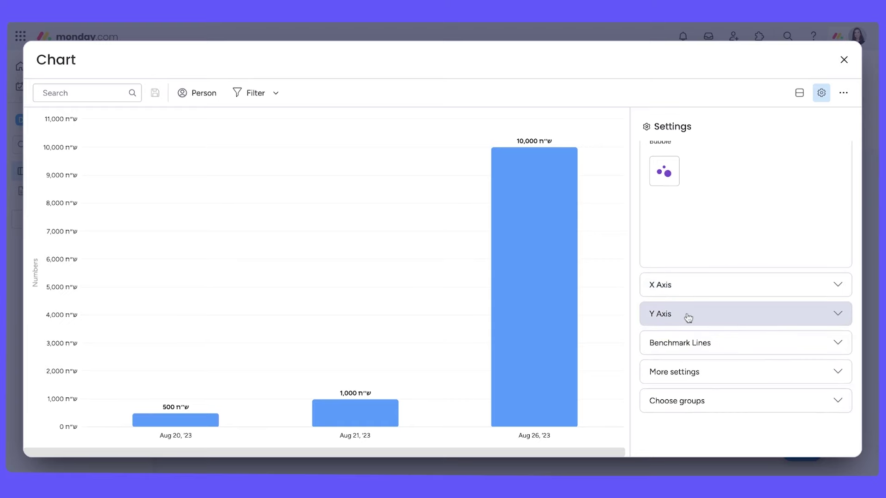
scroll(728, 258, "up", 1)
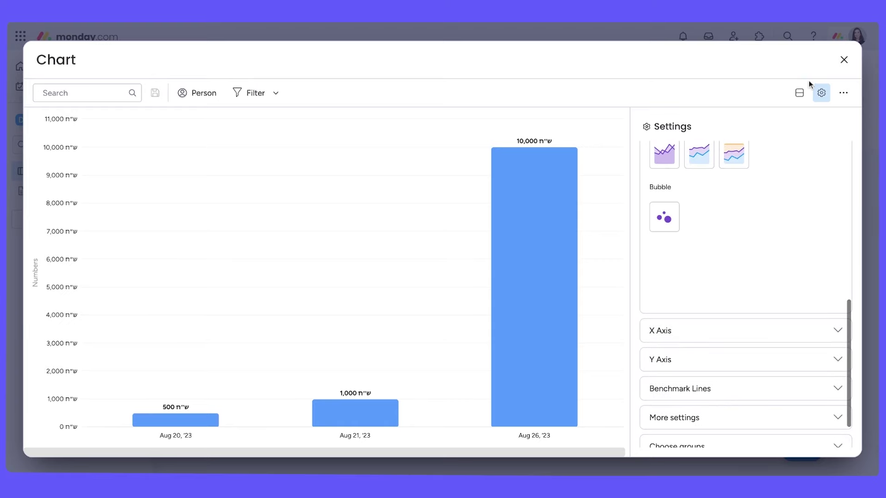
left_click(843, 60)
- Compare the board's Main Table with its Chart view and return to the Main Table
left_click(217, 98)
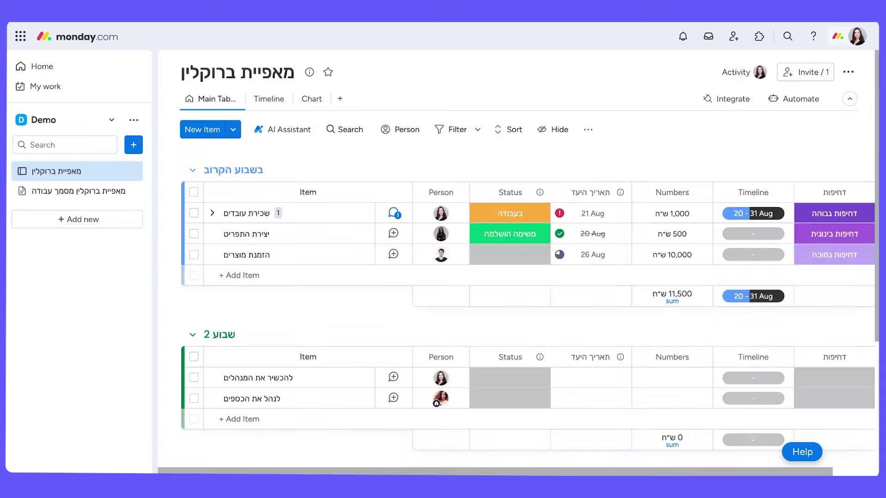
left_click(306, 101)
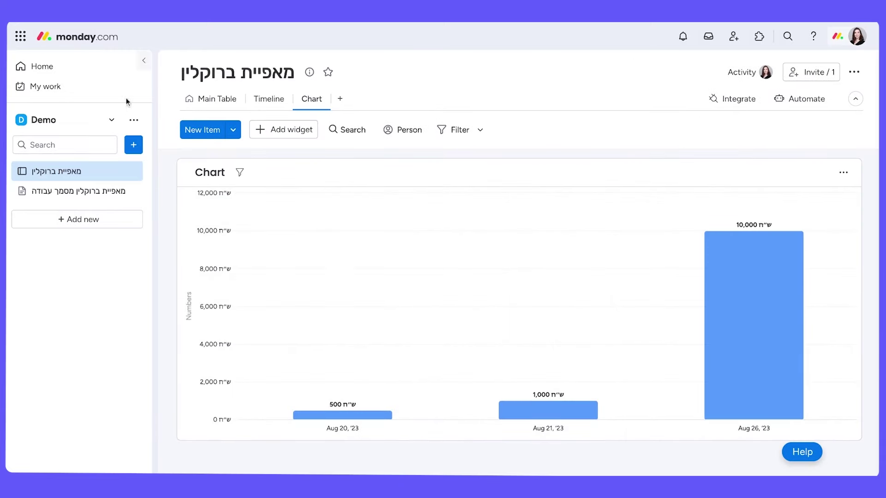
left_click(215, 103)
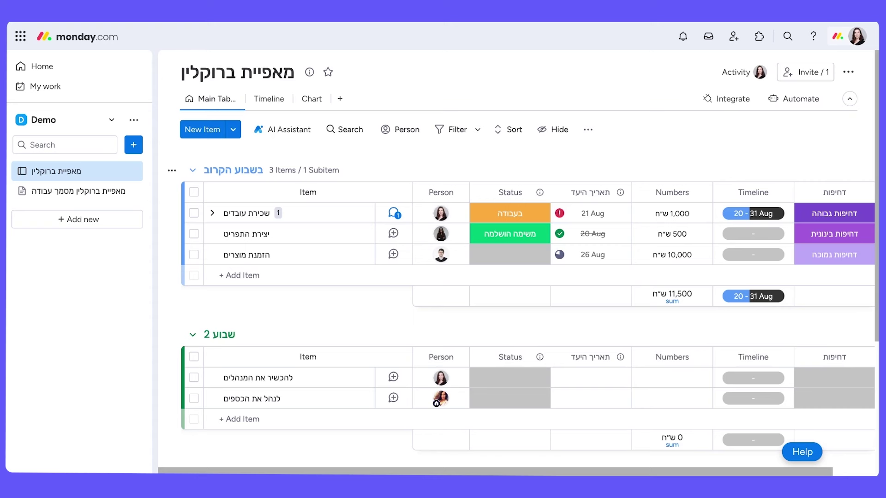
- Browse the board's Featured automation templates and preview the one that creates an update when a status changes
left_click(801, 100)
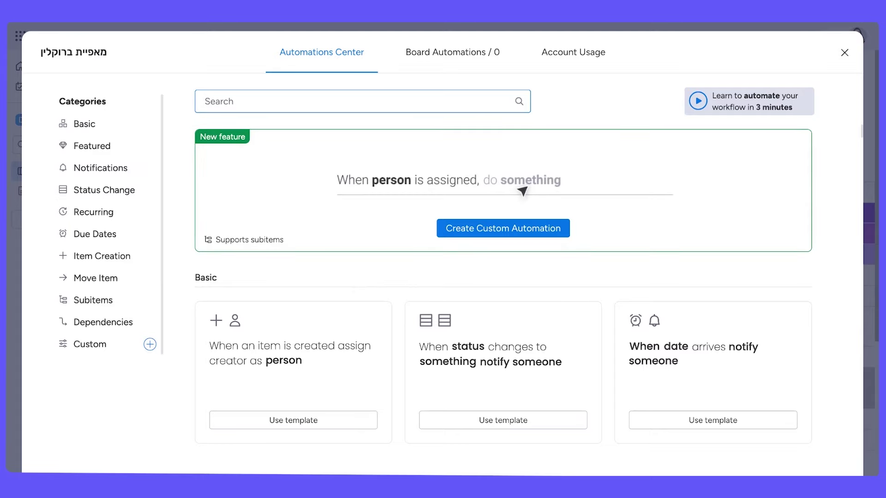
scroll(680, 358, "down", 8)
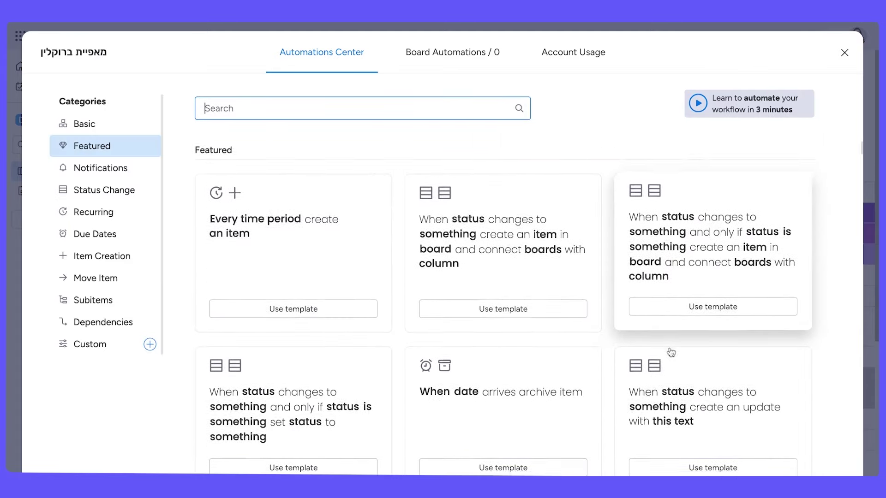
scroll(856, 333, "up", 3)
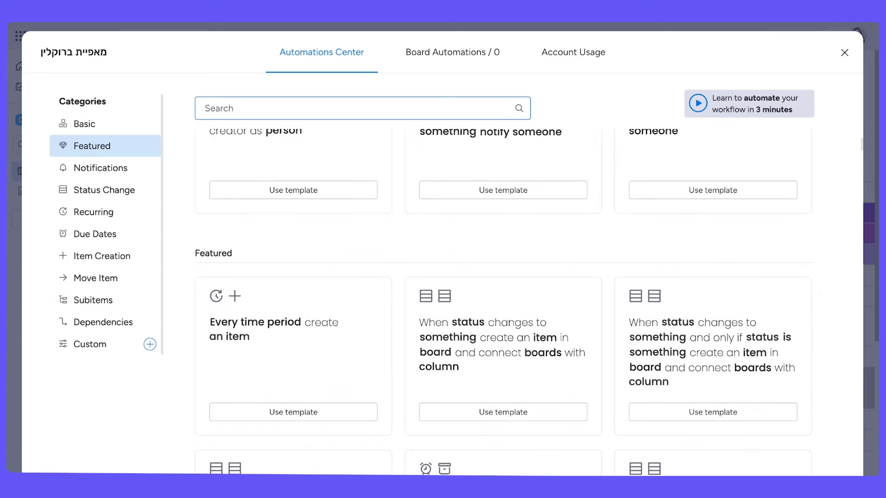
scroll(503, 300, "down", 1)
scroll(792, 296, "down", 5)
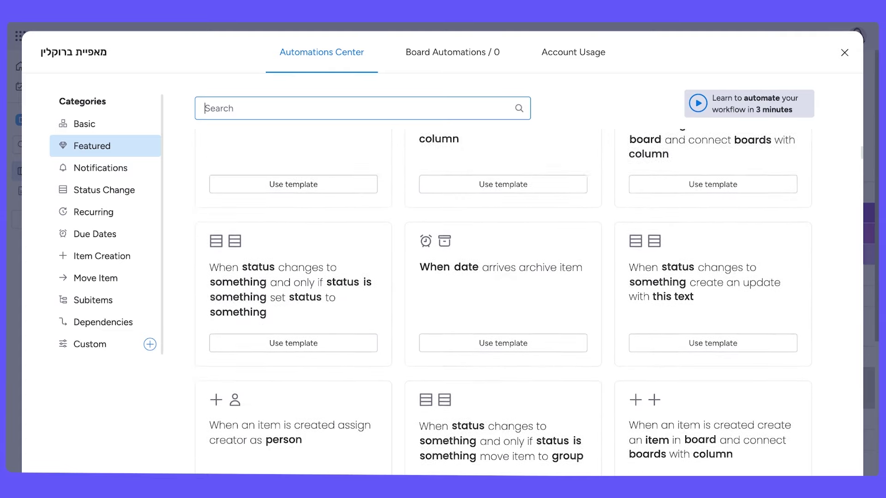
left_click(792, 296)
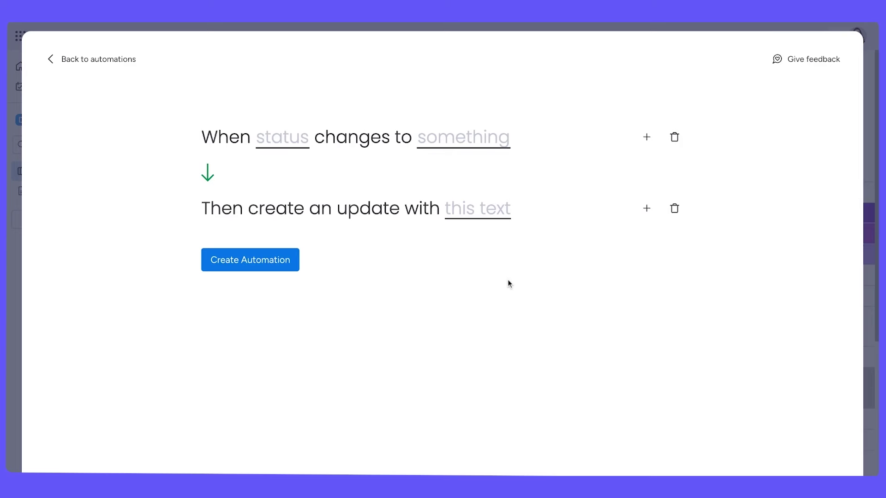
left_click(110, 61)
- Look through more of the Featured automation templates and preview the blank custom automation builder
scroll(389, 277, "down", 3)
scroll(575, 315, "down", 5)
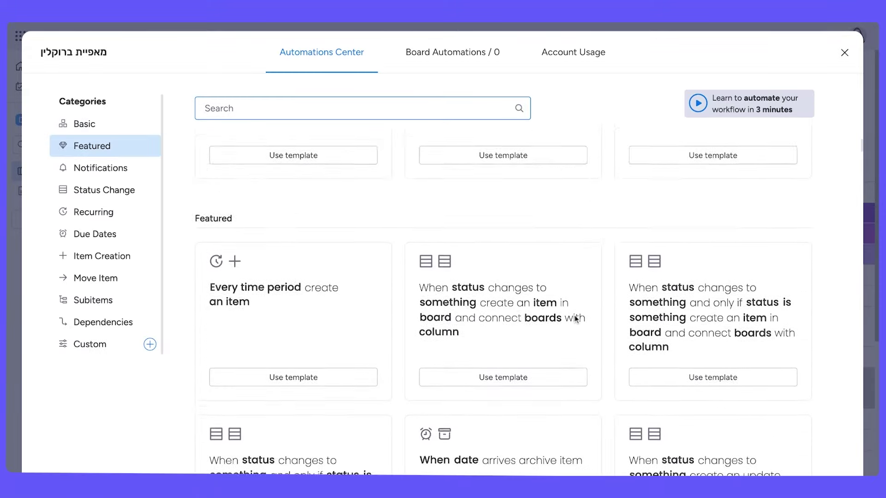
scroll(574, 315, "down", 1)
scroll(846, 312, "down", 2)
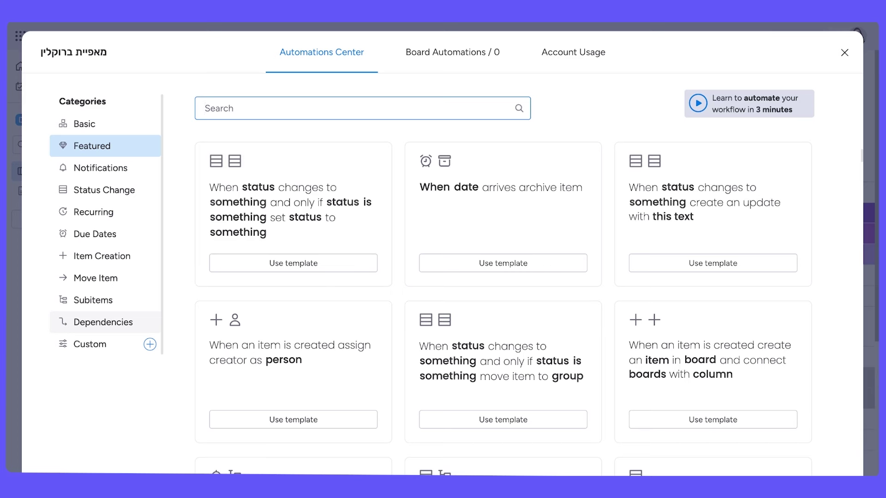
scroll(577, 279, "up", 8)
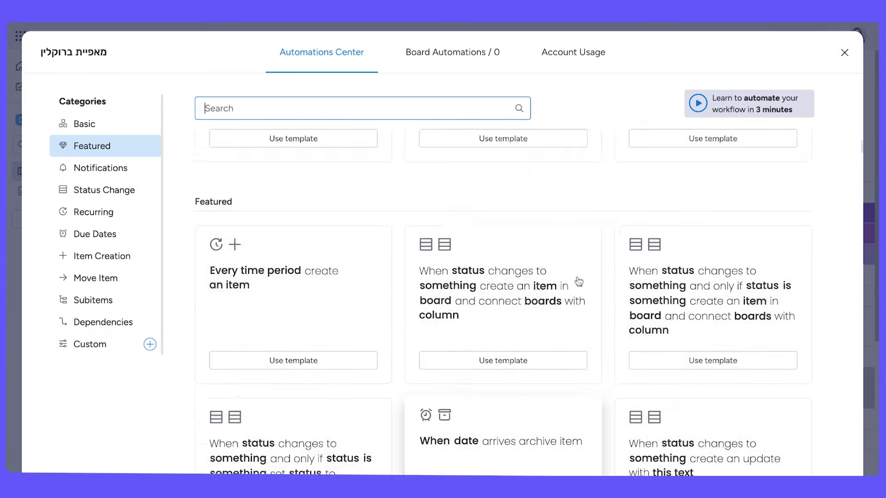
left_click(488, 231)
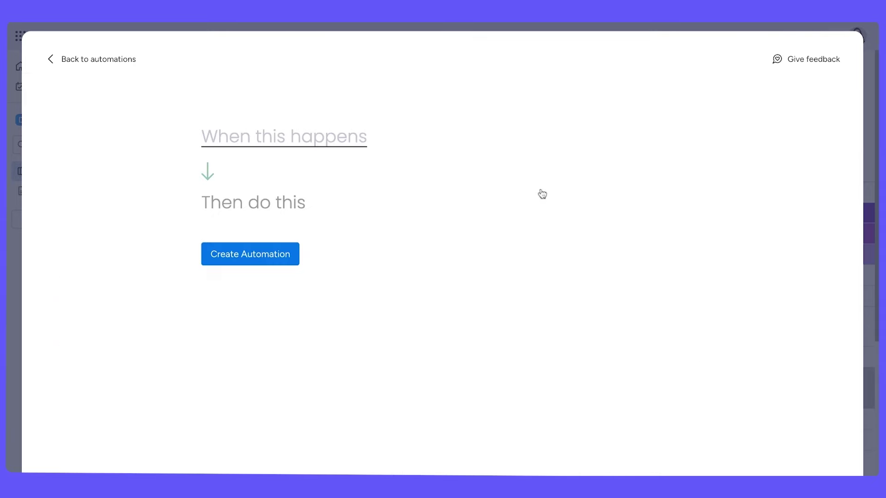
key("Escape")
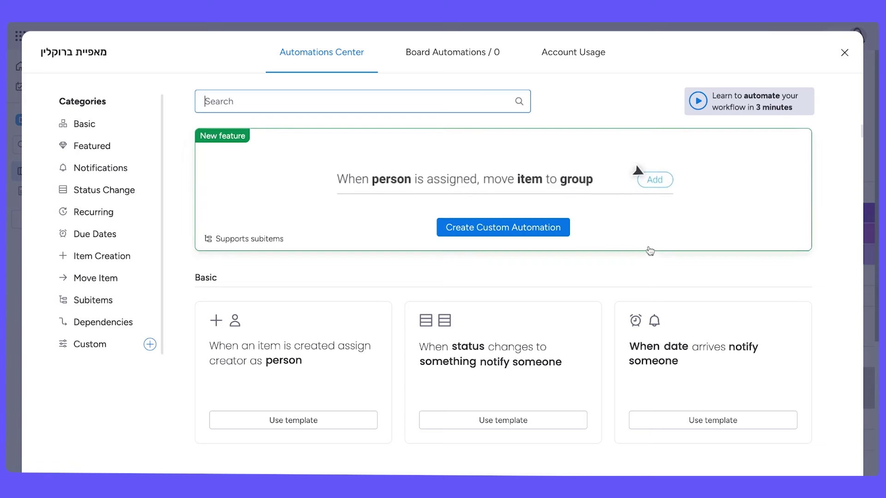
- Start a custom automation triggered when the board's Status column changes to "תקוע"
left_click(593, 221)
left_click(592, 221)
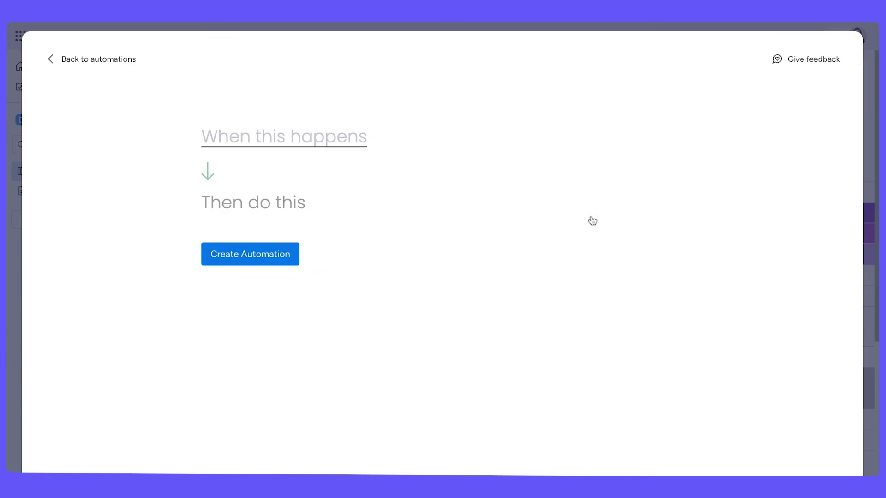
left_click(328, 140)
left_click(283, 203)
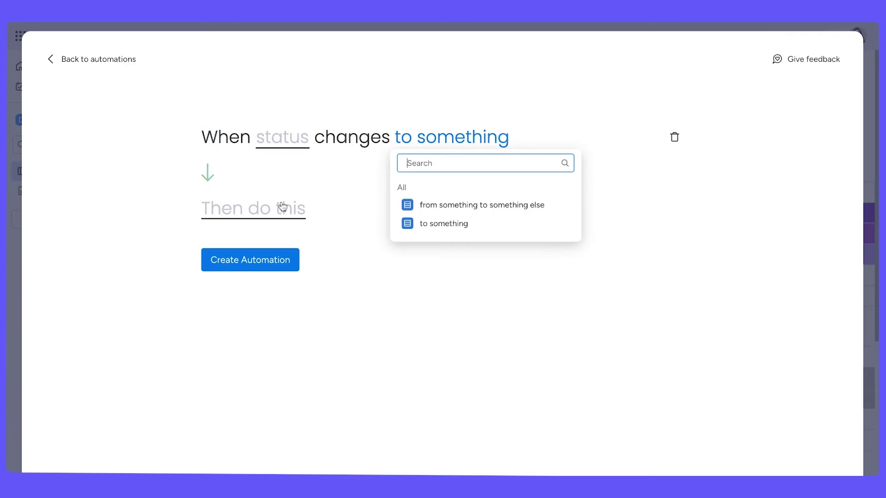
left_click(361, 298)
left_click(280, 140)
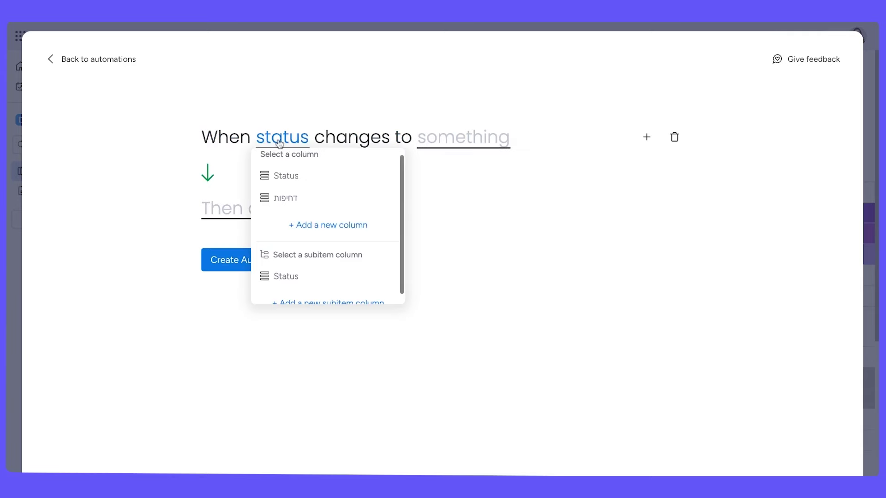
left_click(287, 174)
left_click(486, 139)
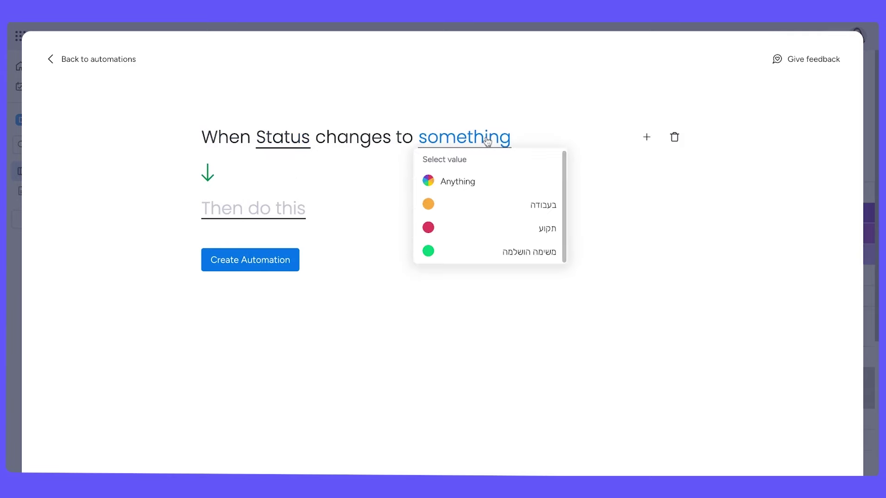
left_click(515, 230)
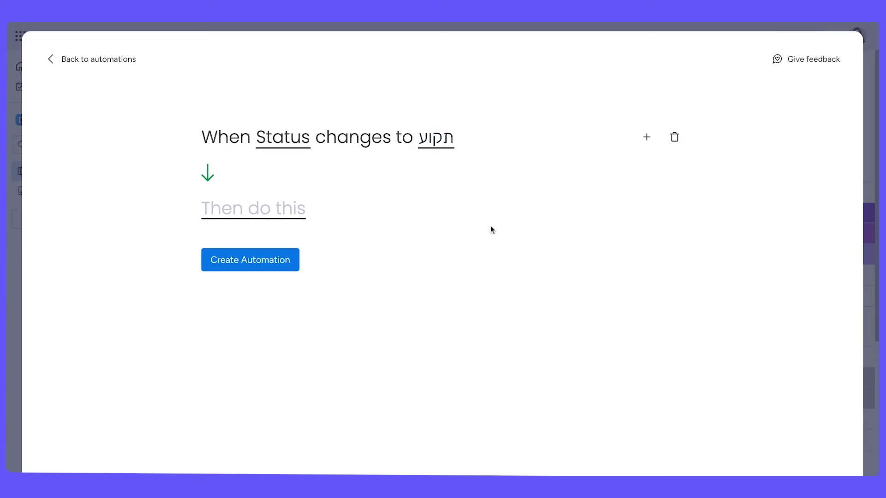
- Make the automation move the item to the "מאוחר יותר" group, create it, and return to the board
left_click(283, 212)
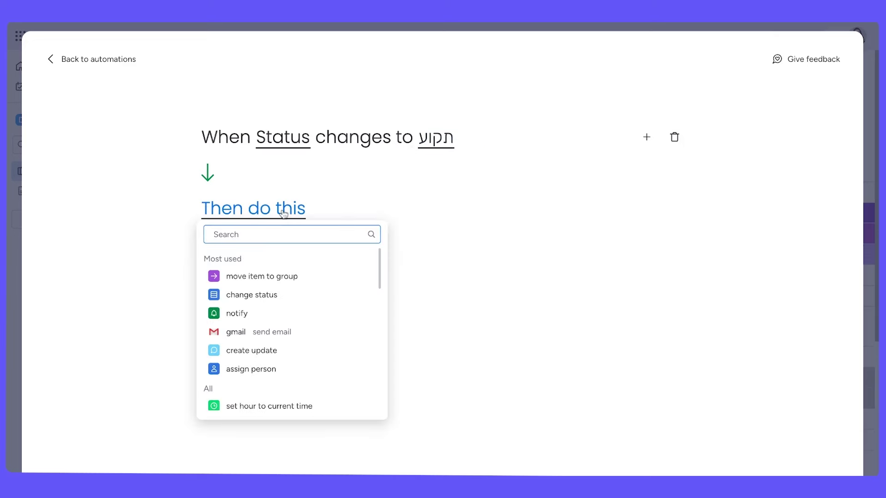
left_click(272, 276)
left_click(403, 209)
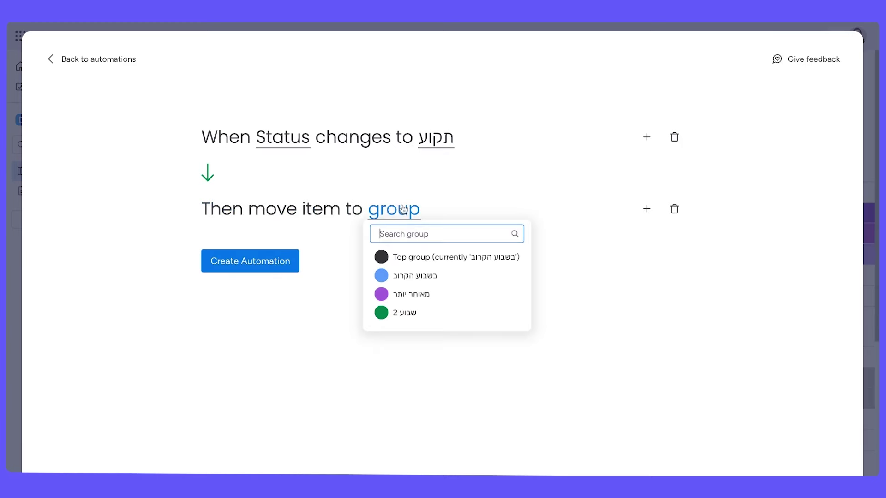
left_click(441, 303)
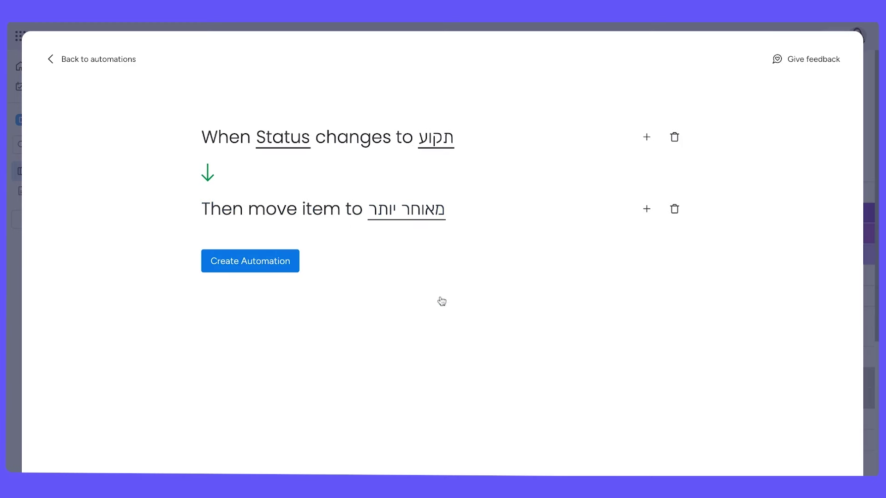
left_click(263, 273)
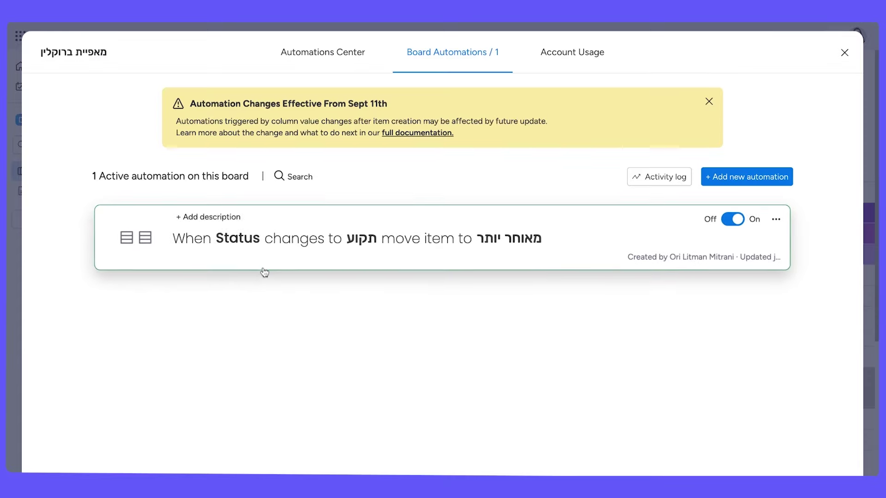
left_click(844, 52)
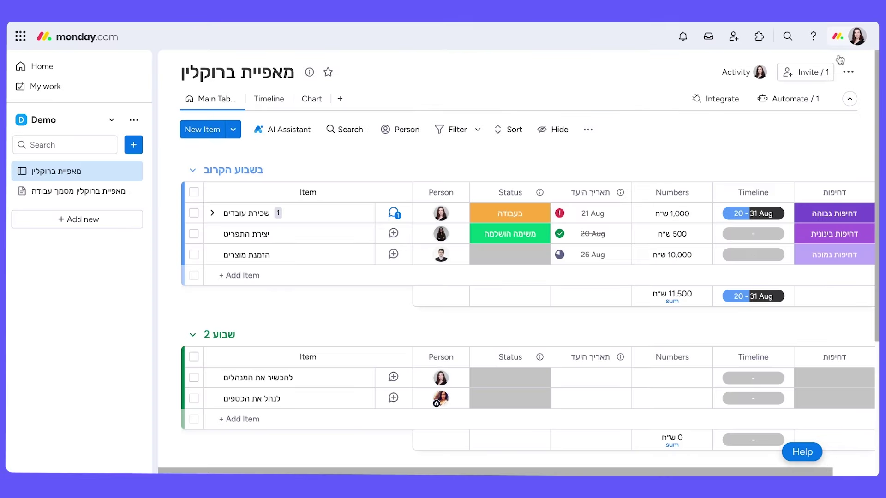
- Test the automation by setting the status of "הזמנת מוצרים" to "תקוע" and check the "מאוחר יותר" group
left_click(480, 262)
left_click(510, 318)
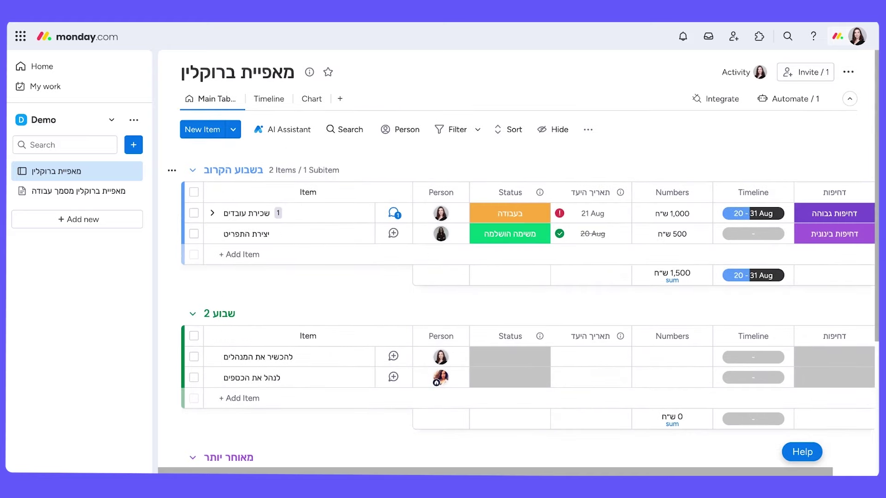
scroll(667, 161, "down", 5)
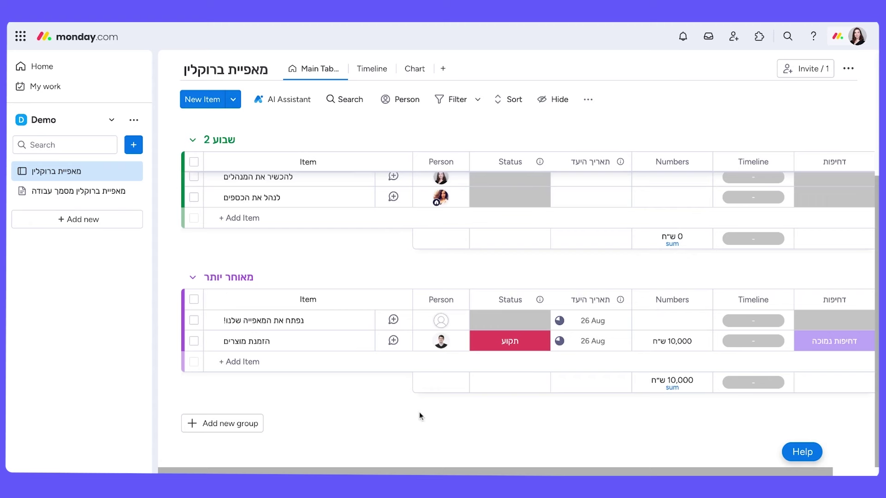
- Search the board for "הכספים", then clear the search to bring back all items
scroll(420, 416, "up", 5)
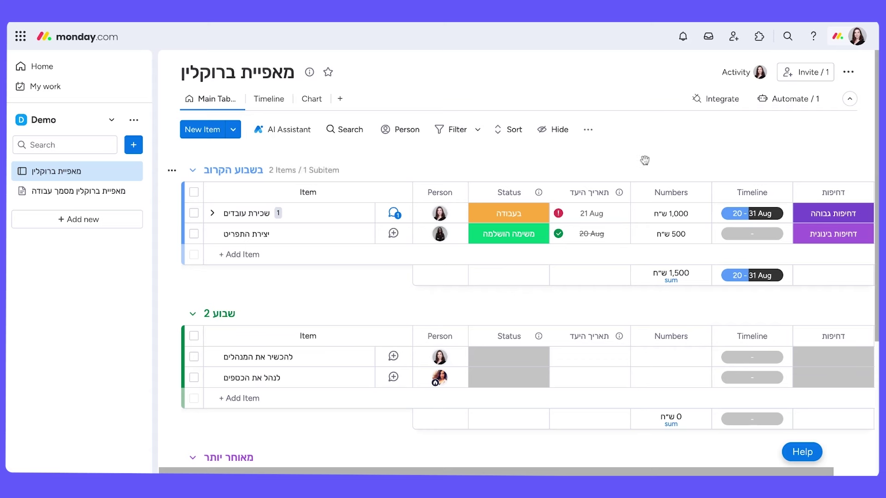
left_click(346, 129)
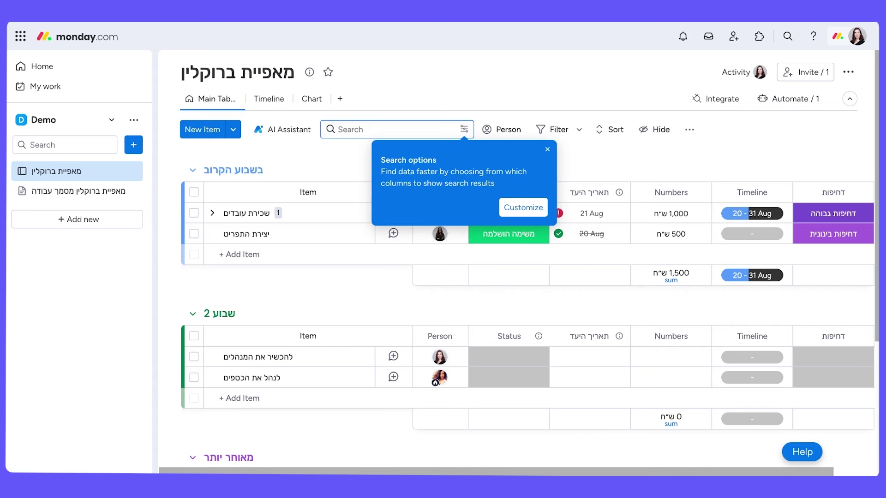
type("הכ")
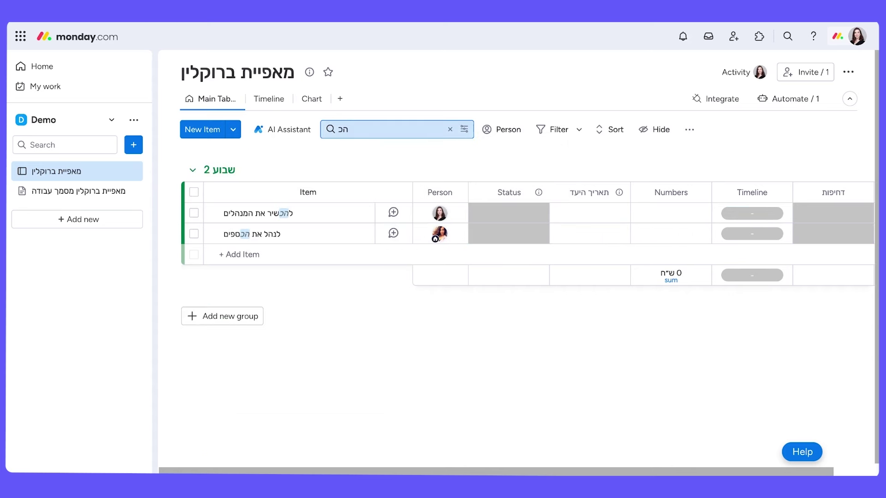
type("ספים")
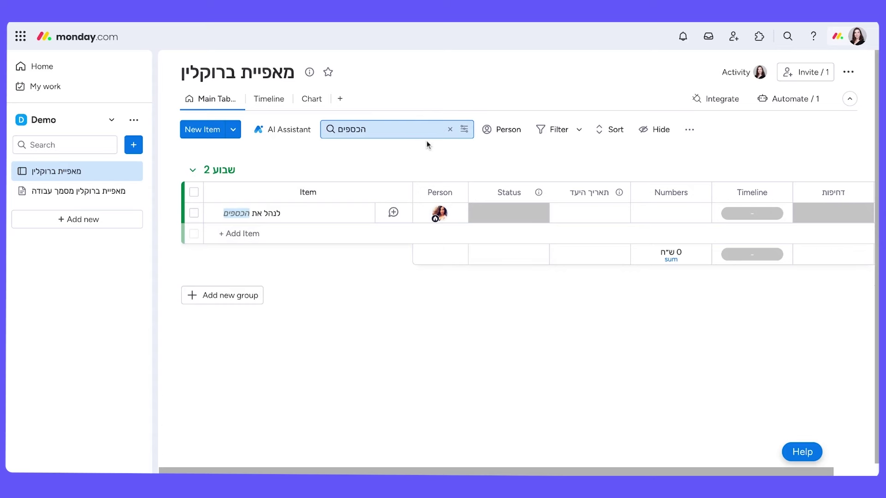
left_click(449, 130)
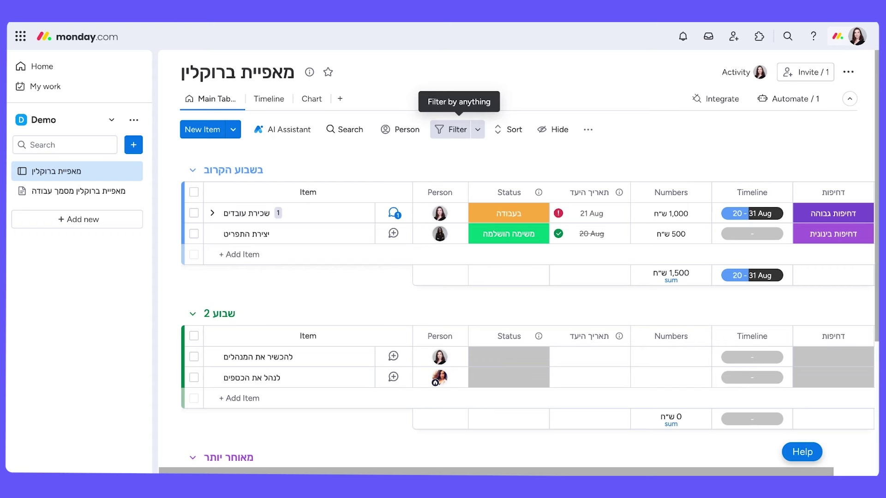
- Filter the board to the second person listed in the quick filters and to the status "בעבודה"
left_click(450, 129)
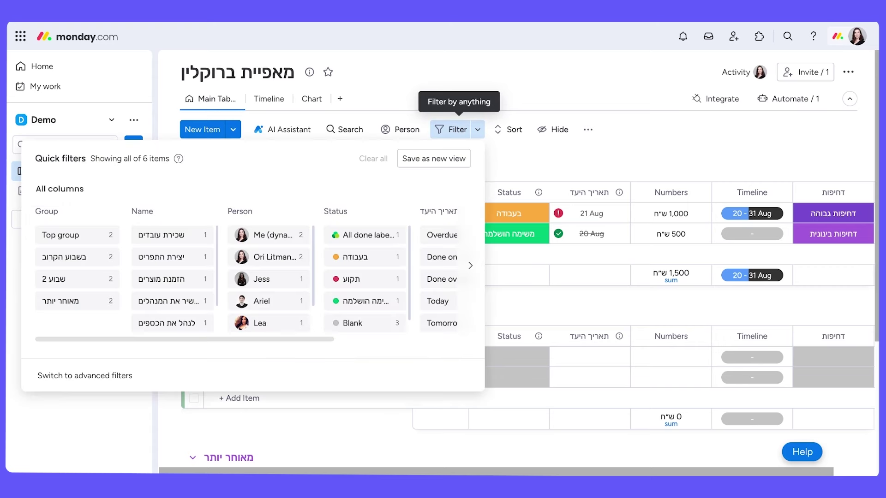
left_click(274, 256)
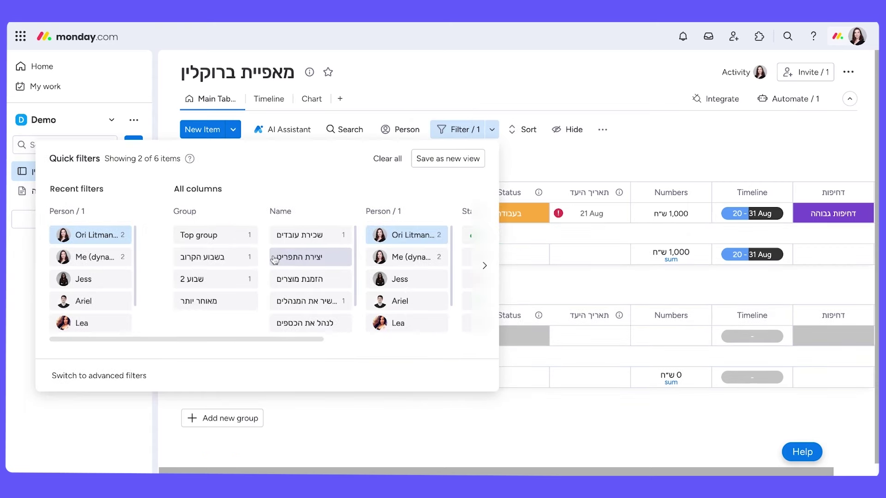
scroll(413, 256, "right", 3)
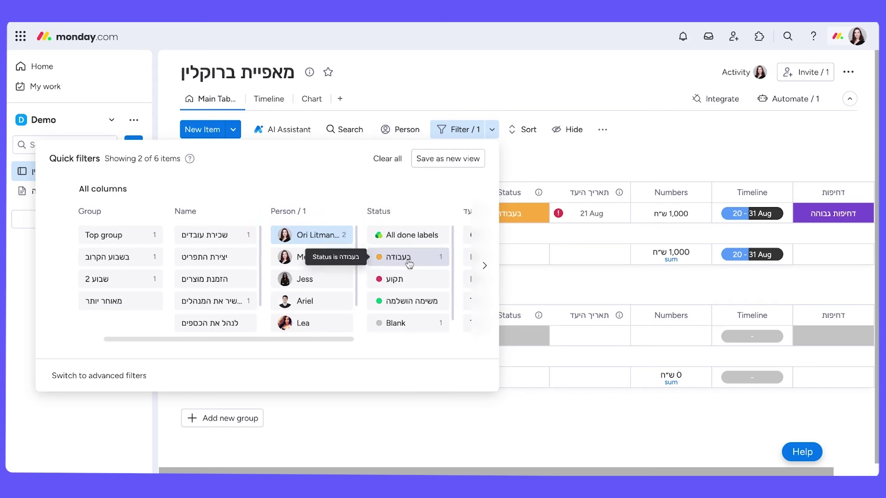
left_click(408, 261)
left_click(777, 151)
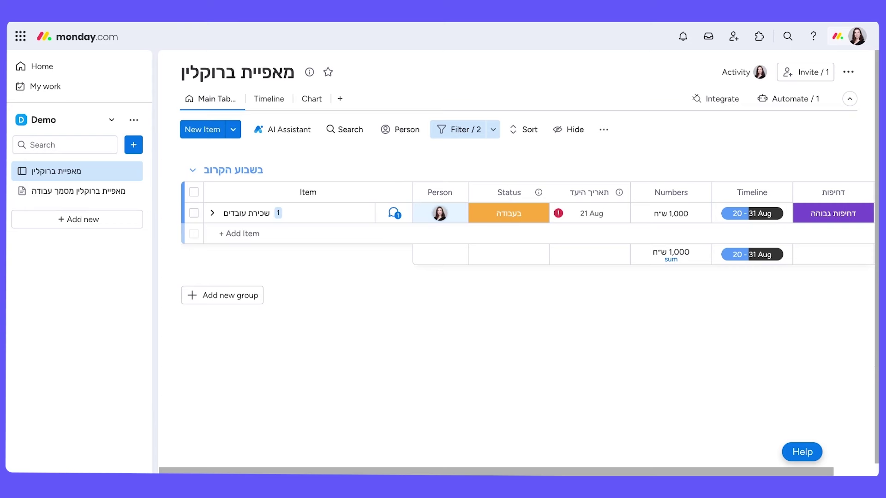
- Save the filtered board as a new table view and rename it with the filtered person's first name followed by "- בעבודה"
left_click(469, 130)
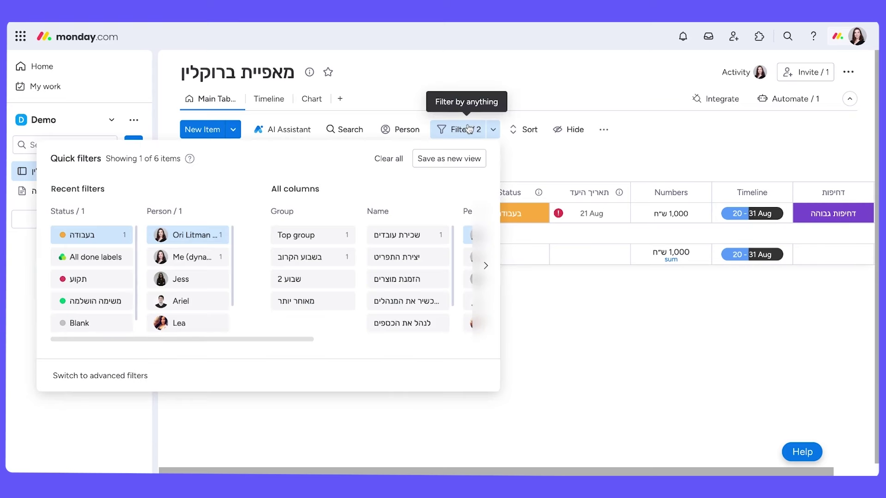
left_click(452, 165)
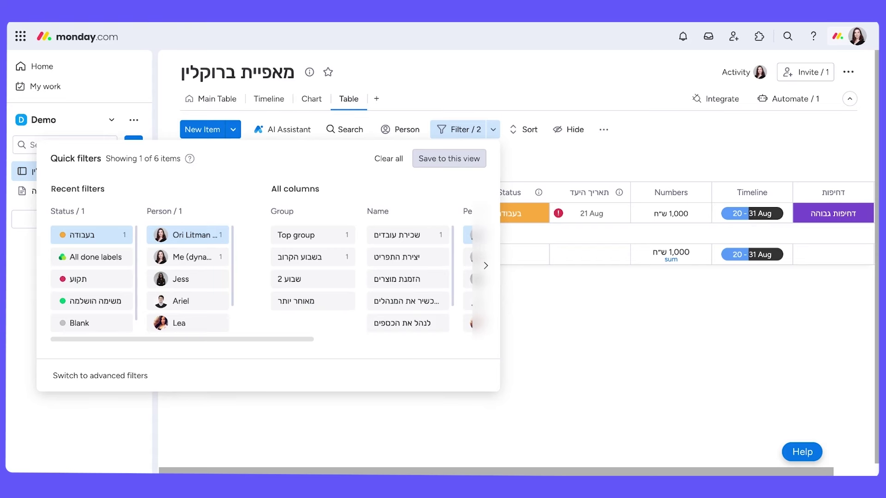
left_click(575, 141)
left_click(357, 98)
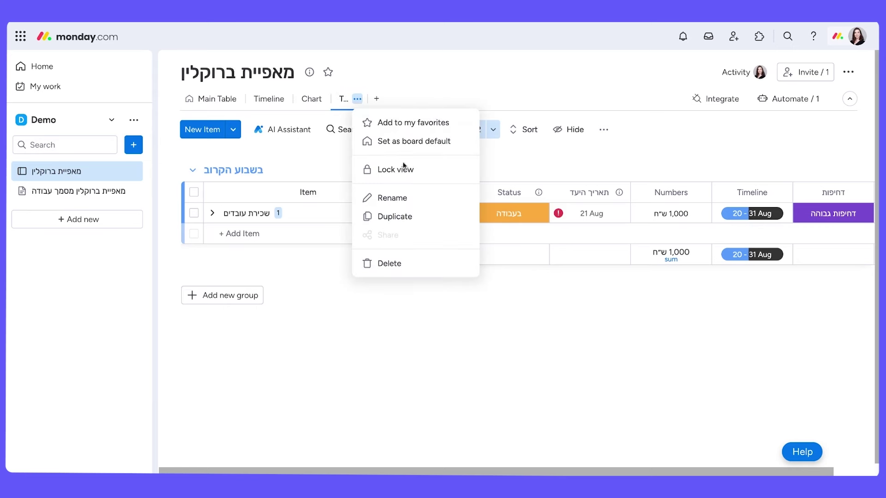
left_click(409, 199)
type("אורי - בעבודה")
left_click(389, 303)
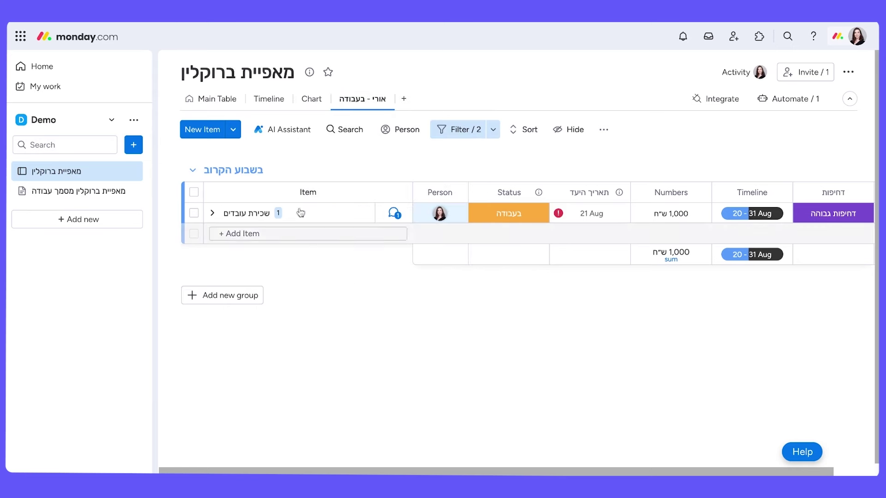
- Compare the Main Table with the newly saved filtered view and return to the Main Table
left_click(215, 103)
left_click(359, 101)
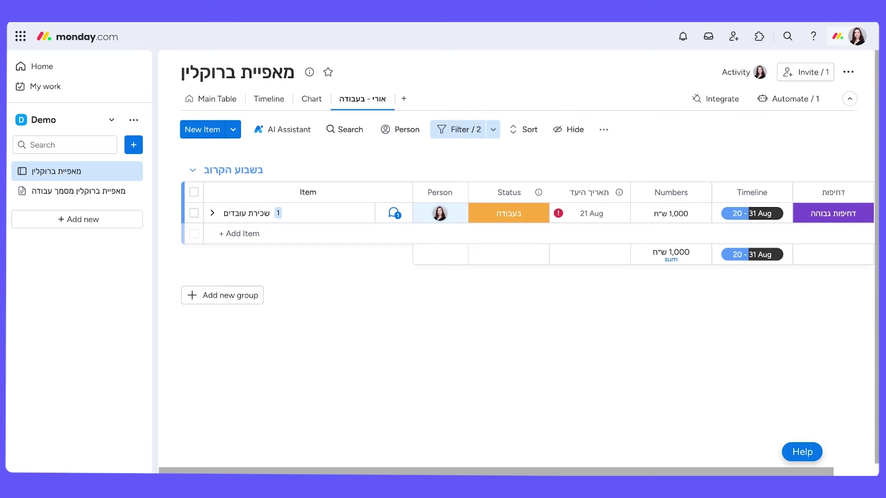
left_click(210, 98)
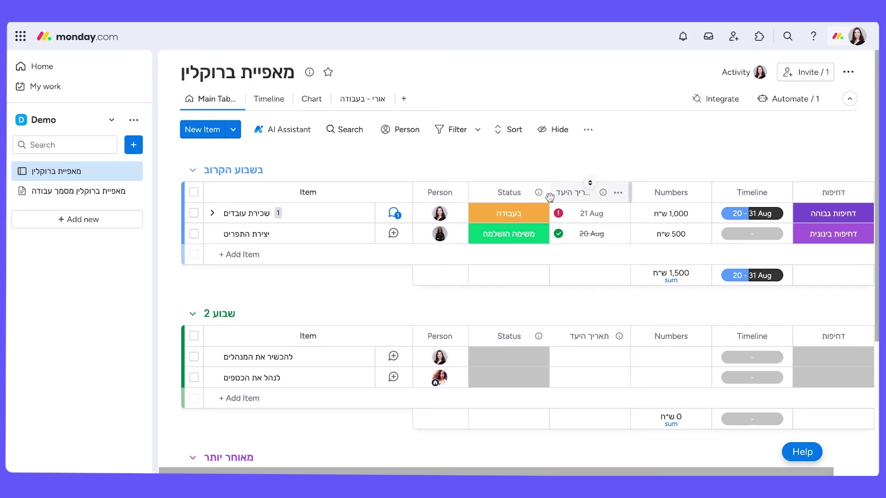
- Move the "תאריך היעד" column to just after Timeline and place the item "שכירת עובדים" below "יצירת התפריט"
left_click_drag(554, 199, 718, 202)
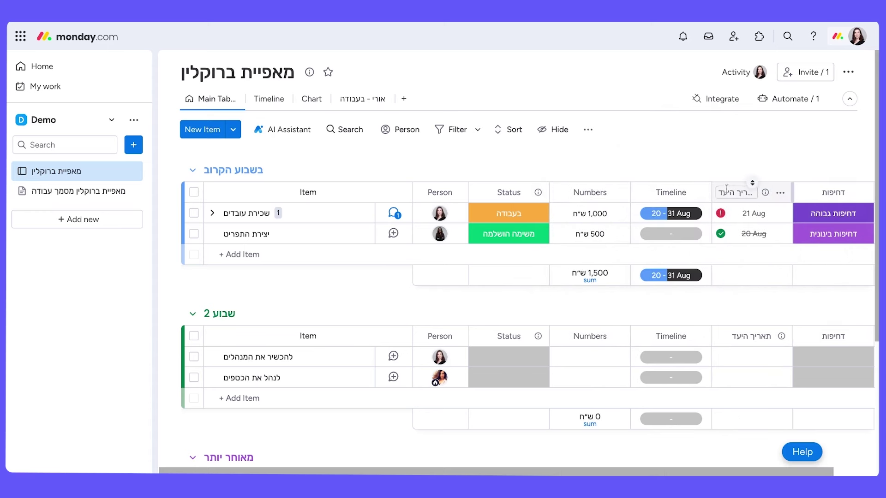
left_click_drag(209, 219, 197, 237)
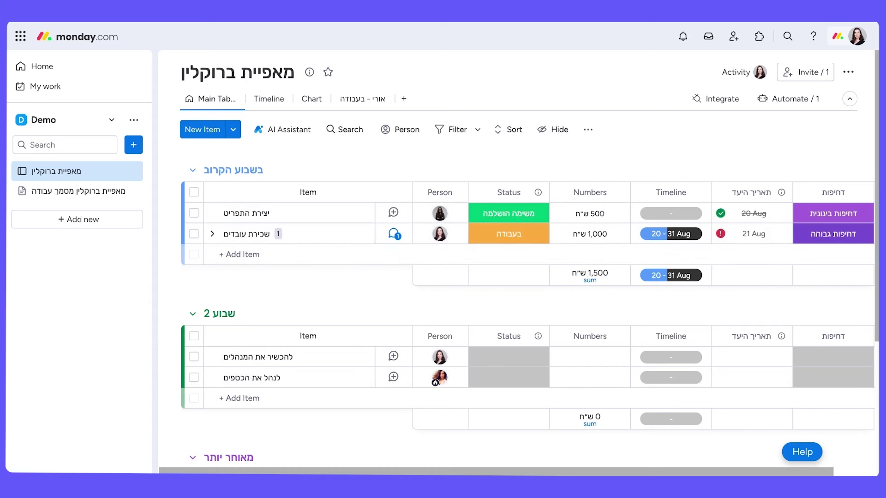
- Select all items in the "בשבוע הקרוב" group and move them to the "מאוחר יותר" group
left_click(194, 193)
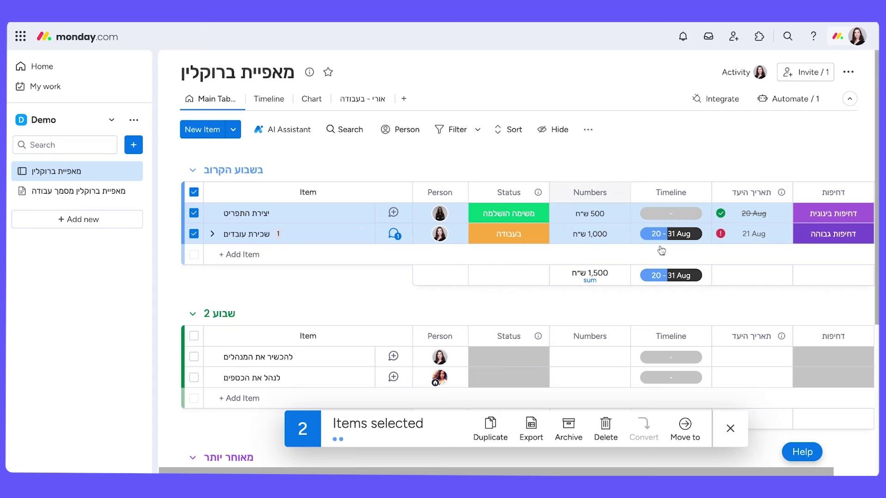
left_click(678, 438)
left_click(676, 368)
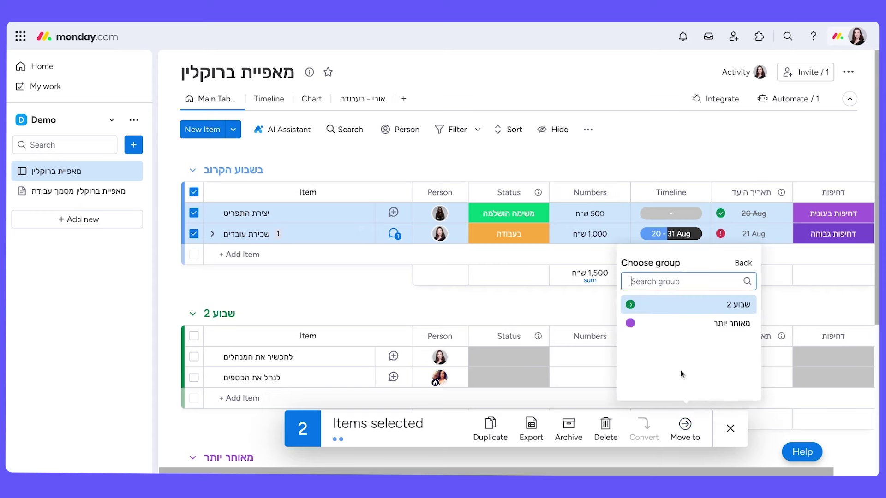
left_click(718, 330)
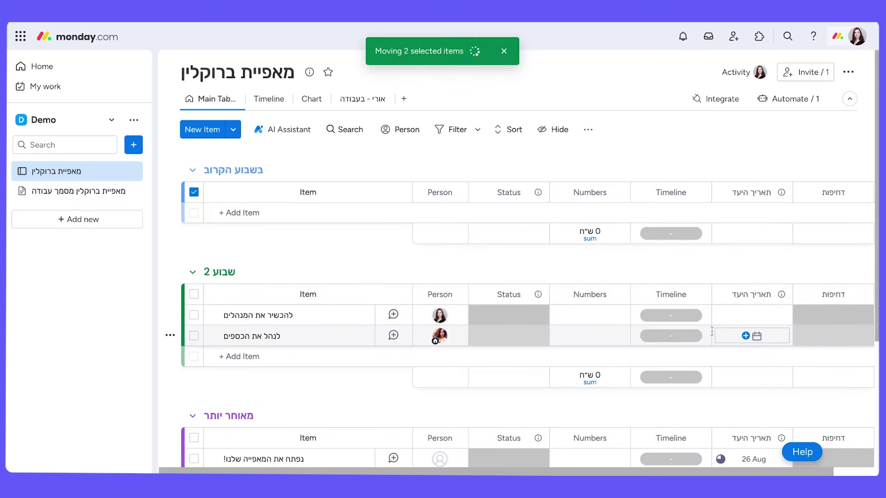
- Select all items in the "מאוחר יותר" group and view the boards offered as move destinations without moving them
scroll(507, 277, "down", 5)
left_click(193, 257)
left_click(684, 427)
left_click(691, 391)
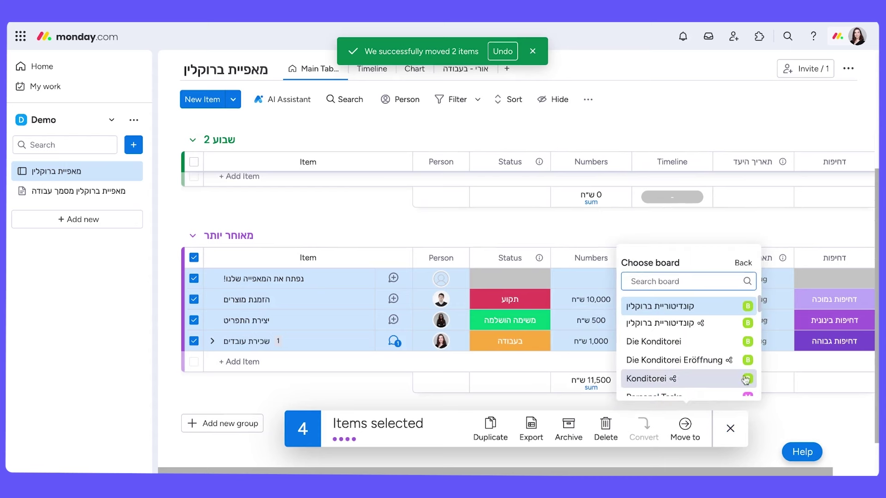
left_click(788, 415)
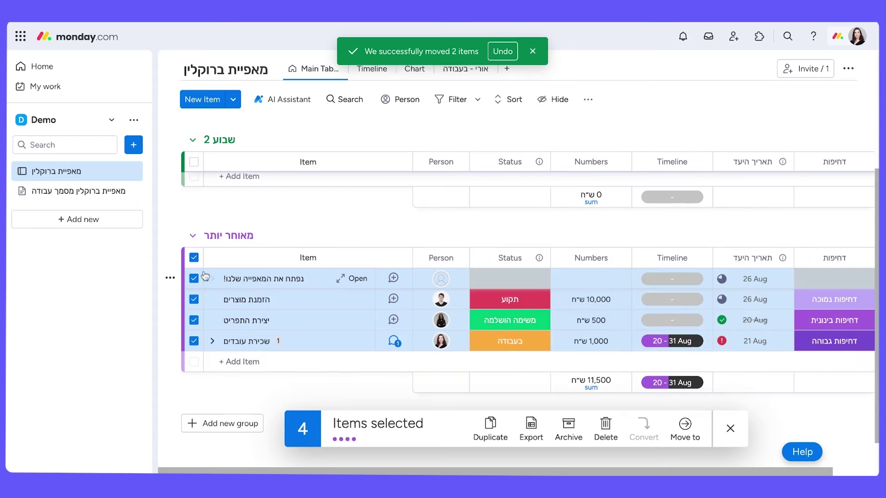
- Set the status of all selected items in "מאוחר יותר" to "בעבודה" and clear the selection
left_click(510, 279)
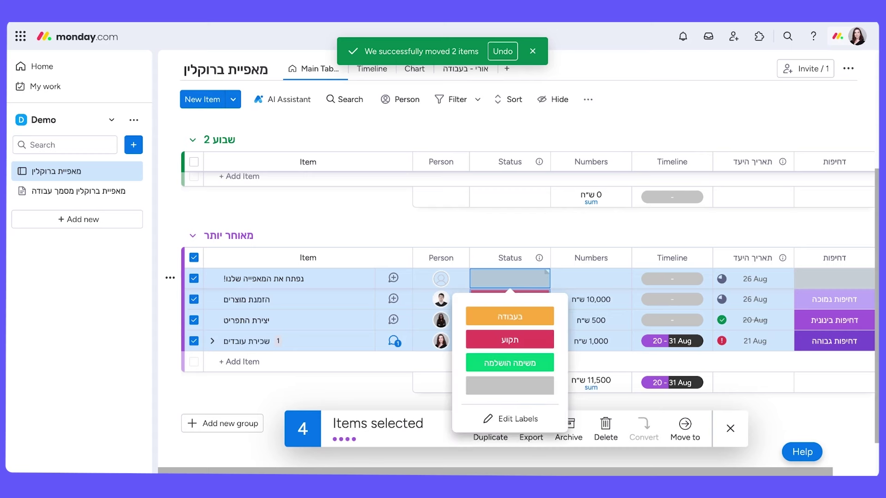
left_click(516, 318)
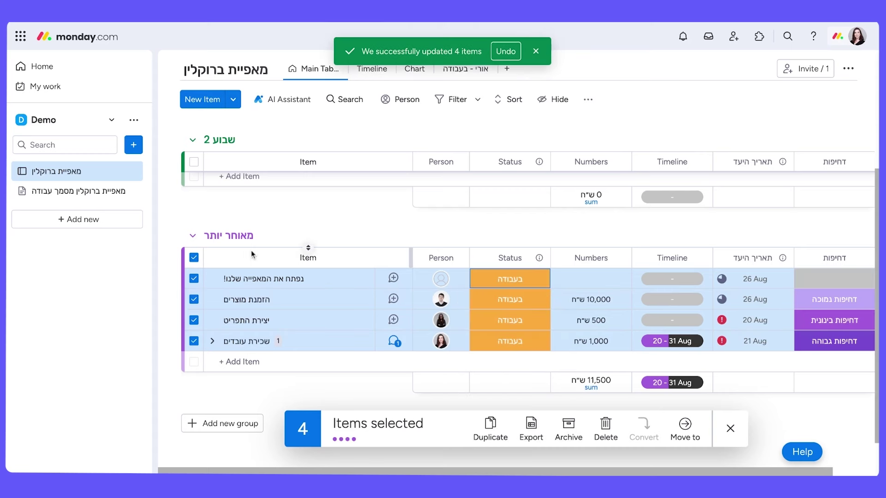
left_click(193, 258)
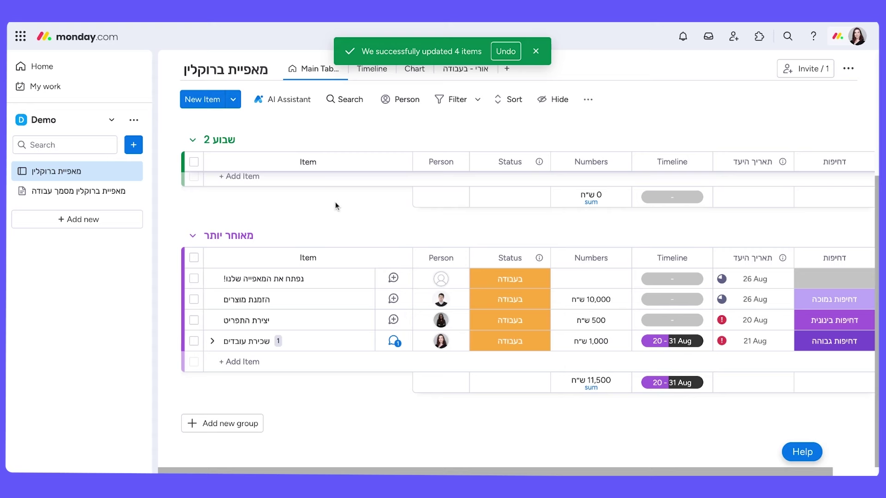
- Delete the item "נפתח את המאפייה שלנו!" from the "מאוחר יותר" group
left_click(170, 278)
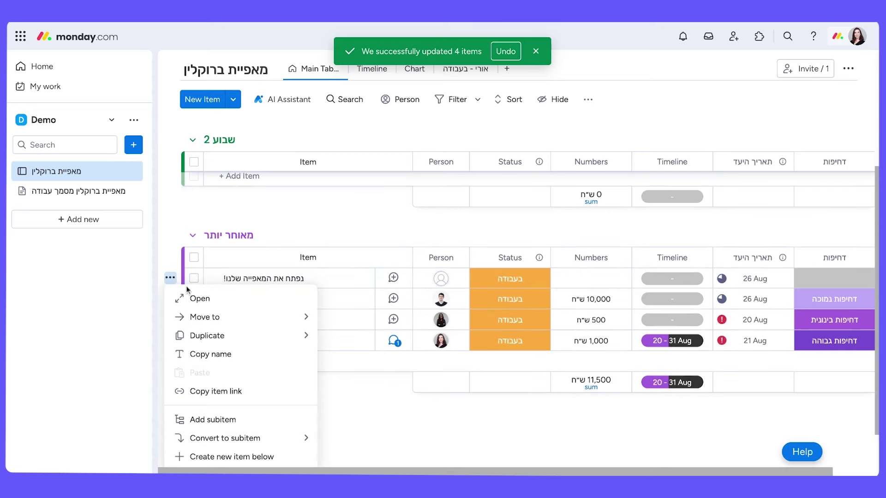
scroll(206, 372, "down", 1)
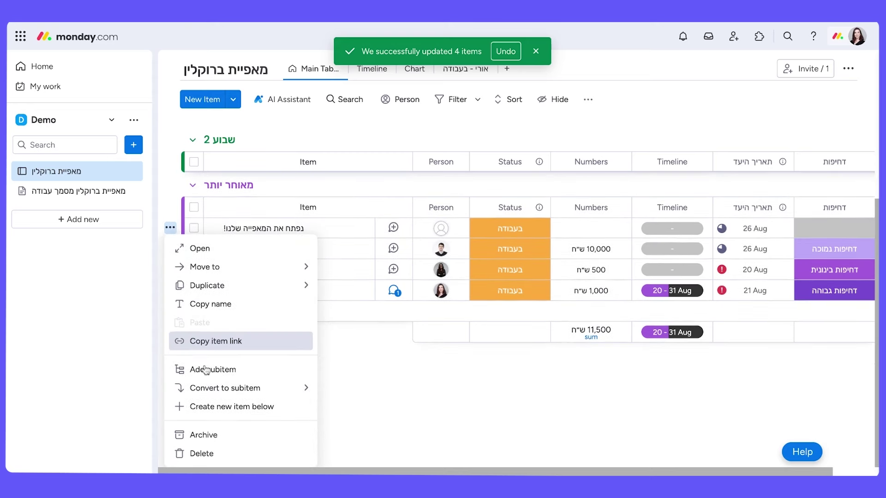
left_click(220, 453)
left_click(561, 274)
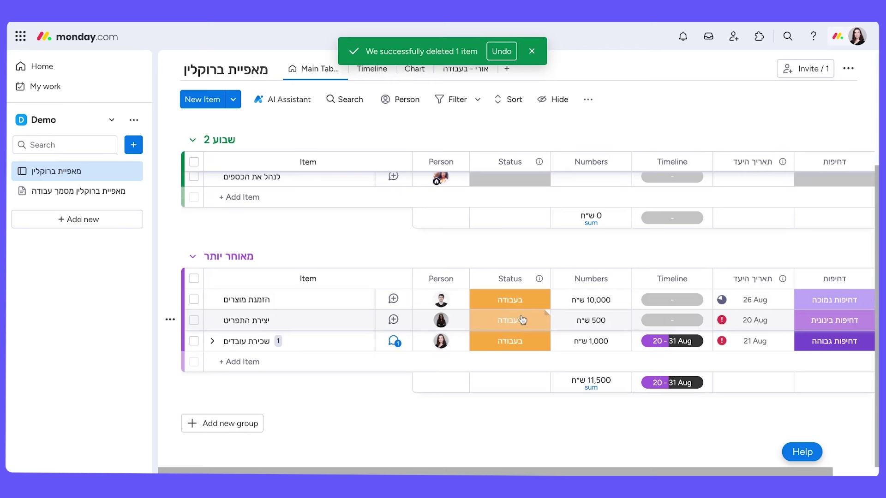
- Restore the deleted item "נפתח את המאפייה שלנו!" from the board's trash and return to its group on the board
left_click(845, 68)
mouse_move(752, 254)
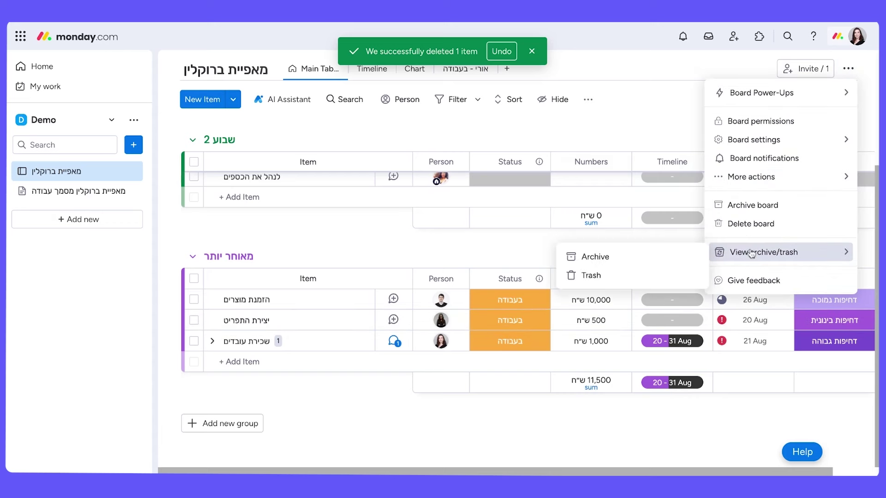
left_click(641, 275)
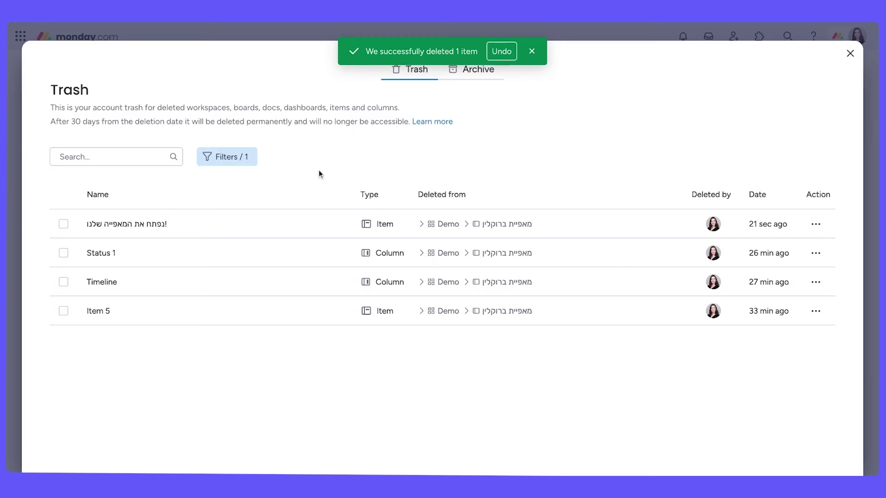
left_click(813, 224)
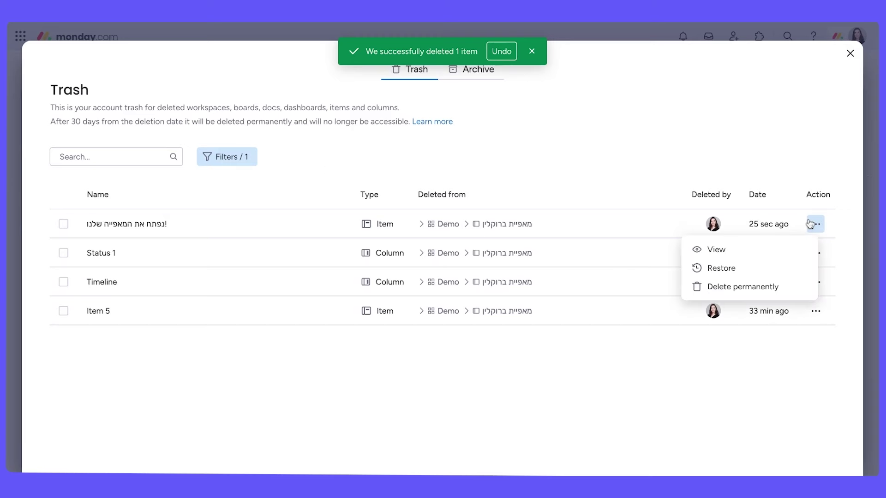
left_click(722, 269)
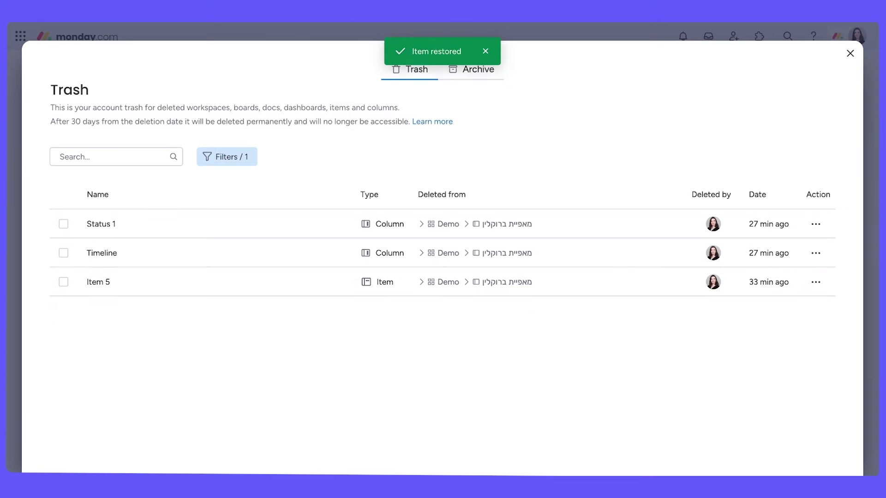
left_click(850, 53)
scroll(619, 333, "down", 3)
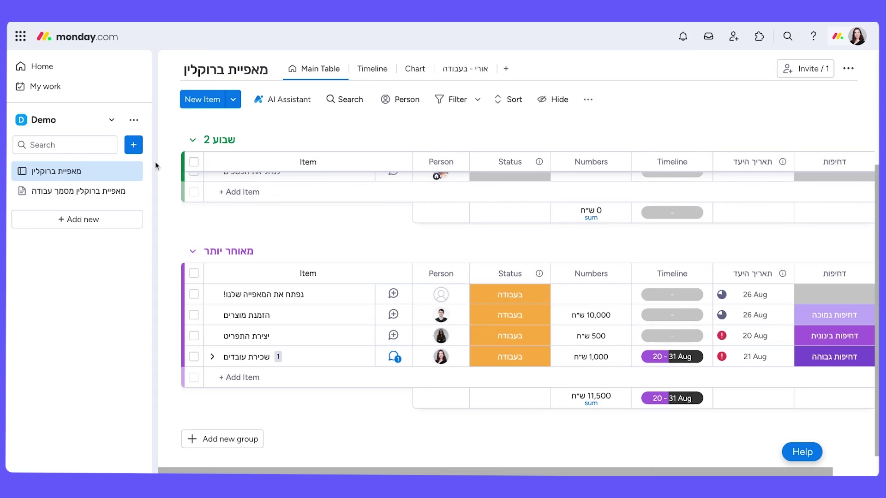
- Create a dashboard named "מאפיית ברוקלין דיווח" in the Demo workspace with Main privacy
left_click(135, 147)
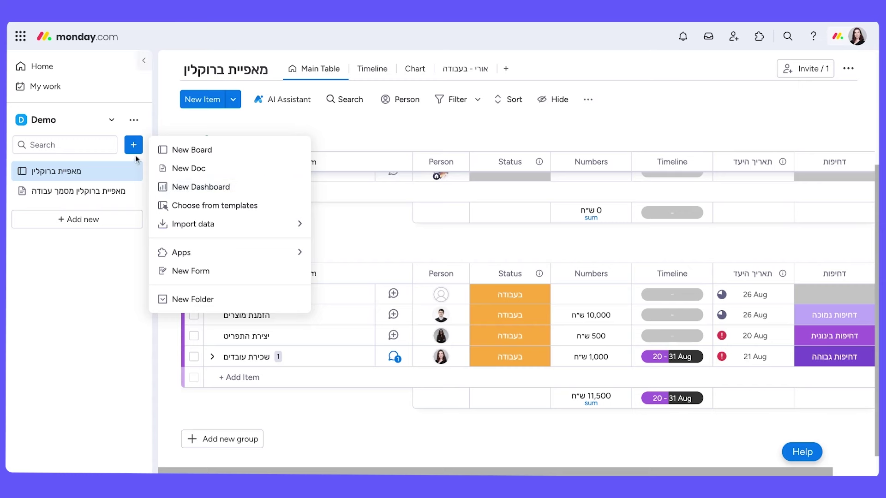
left_click(194, 189)
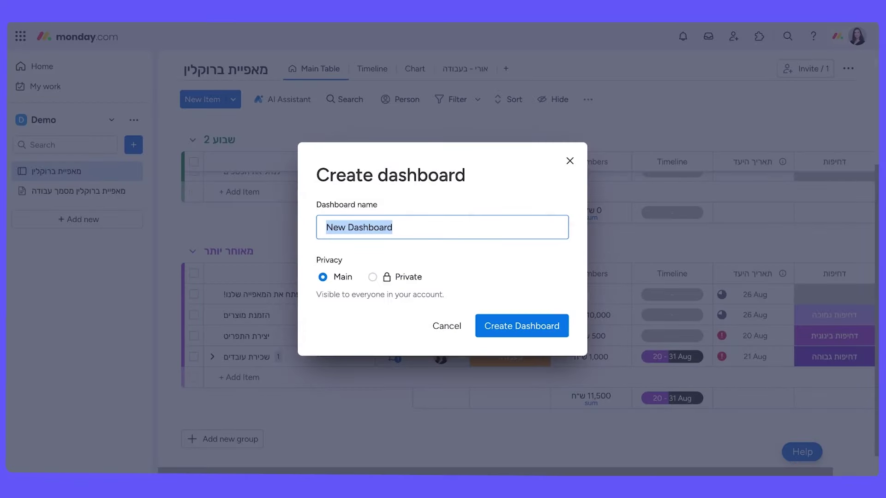
type("מאפיית ברוקלין דיווח")
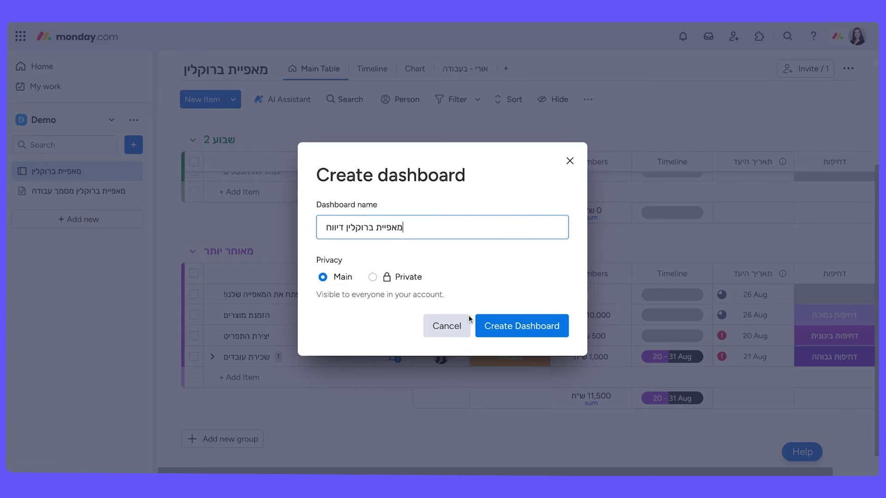
left_click(522, 333)
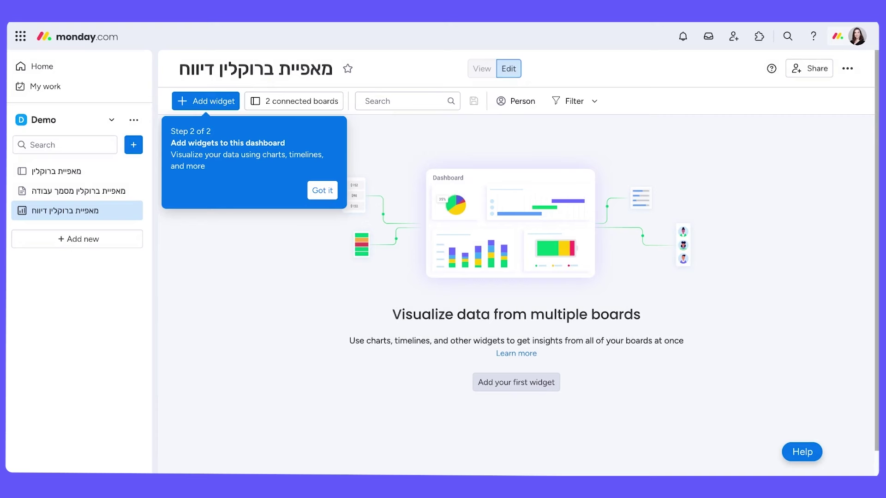
- Add a Chart widget and a Calendar widget to the "מאפיית ברוקלין דיווח" dashboard
left_click(325, 188)
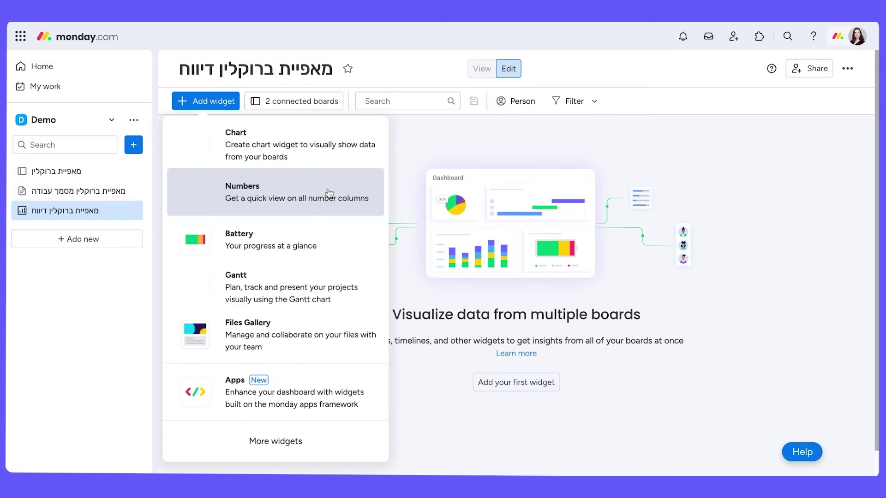
left_click(332, 162)
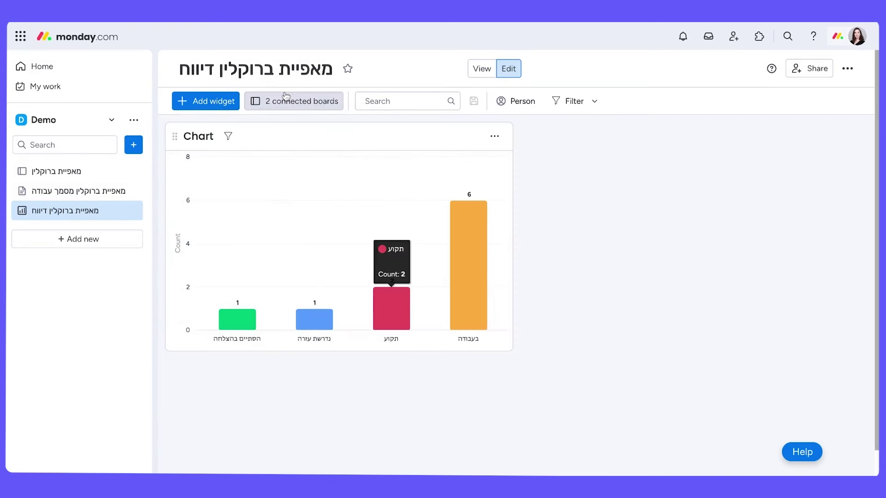
left_click(202, 102)
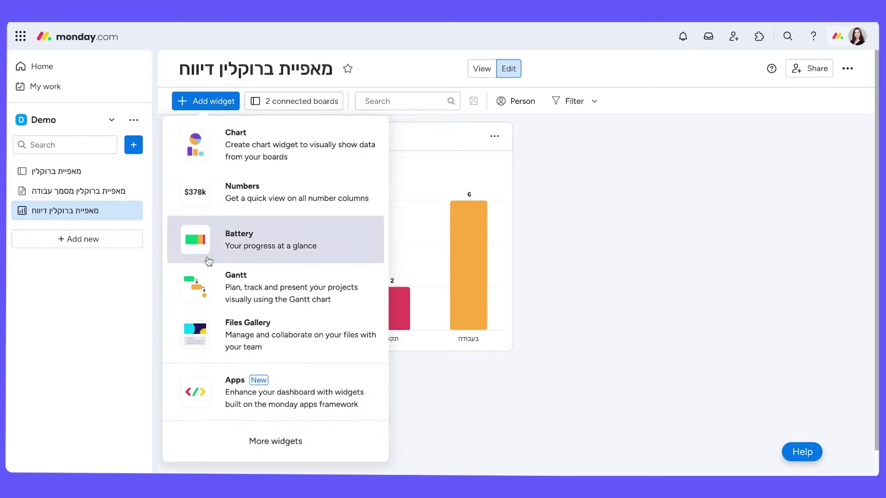
left_click(289, 439)
scroll(838, 284, "down", 12)
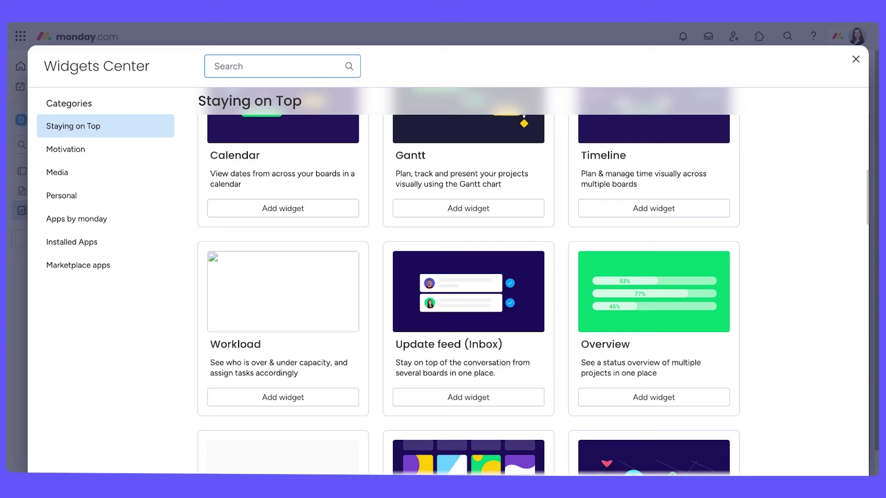
scroll(469, 281, "up", 4)
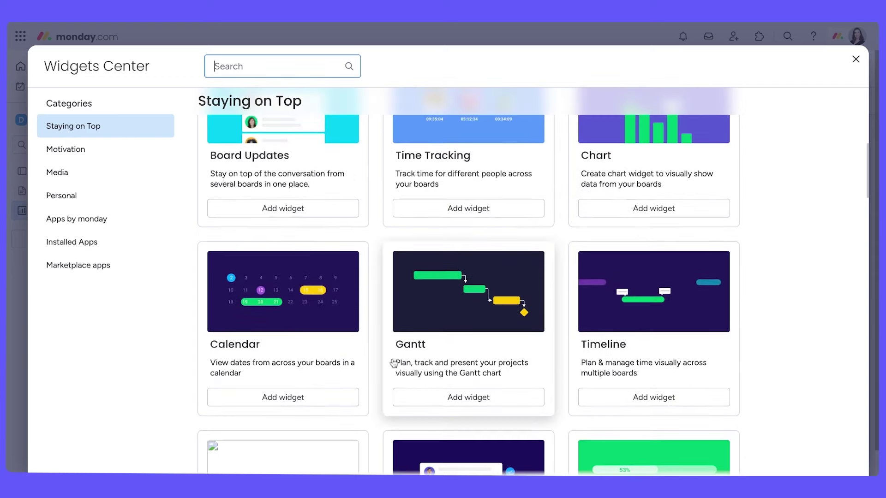
left_click(301, 395)
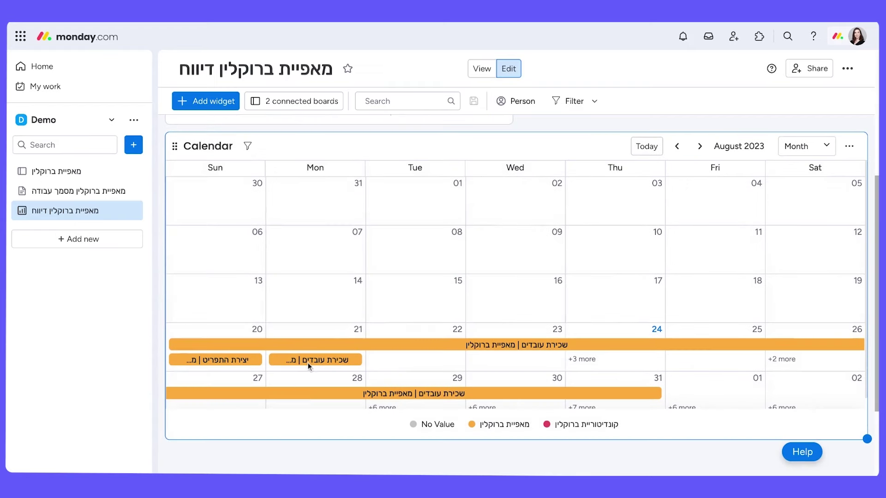
scroll(394, 332, "down", 1)
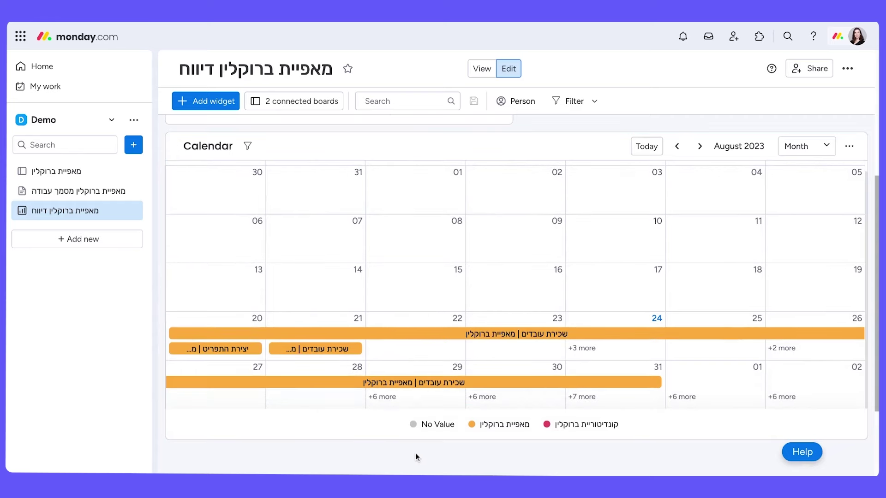
- Add a Gantt widget below the calendar and enlarge it to the dashboard's full width
left_click(226, 95)
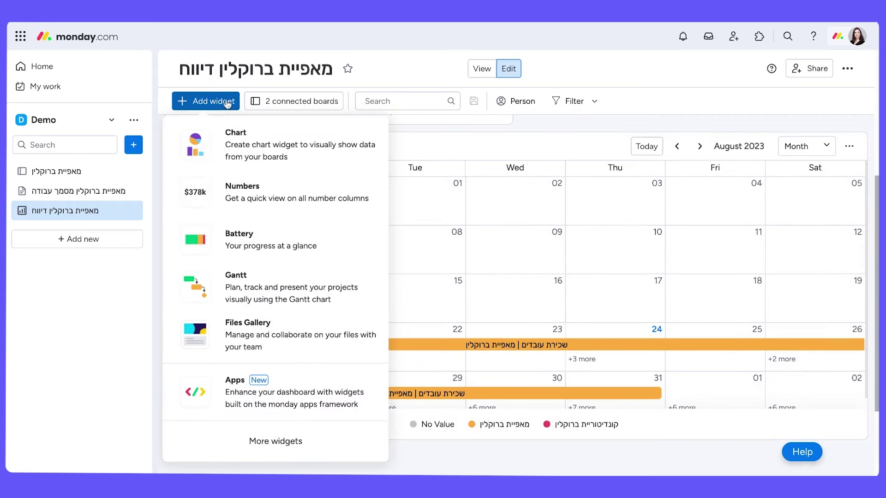
left_click(270, 297)
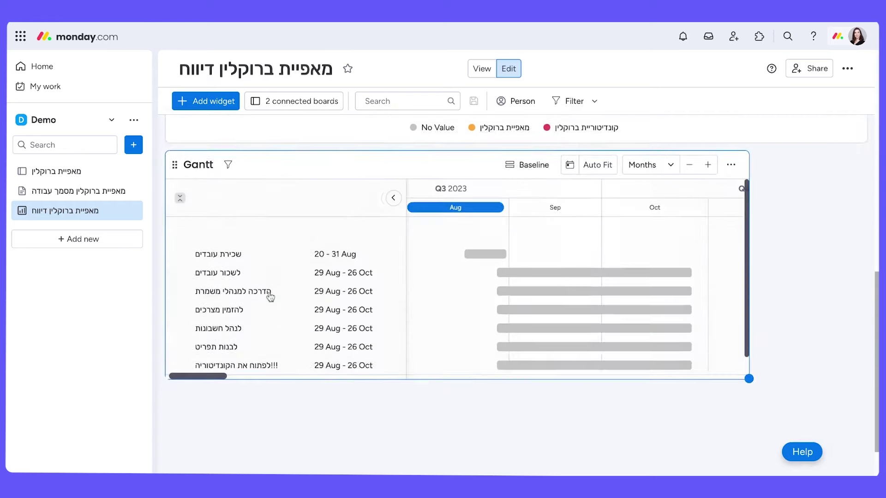
left_click_drag(748, 361, 748, 362)
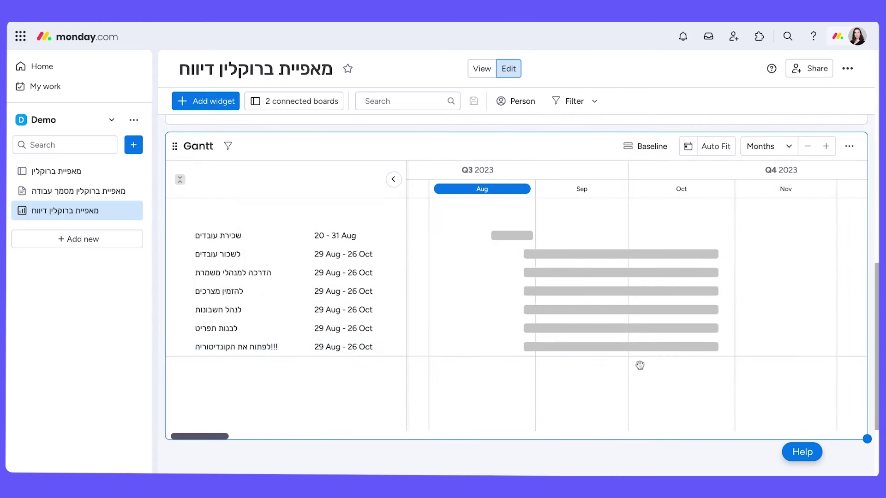
scroll(163, 209, "up", 10)
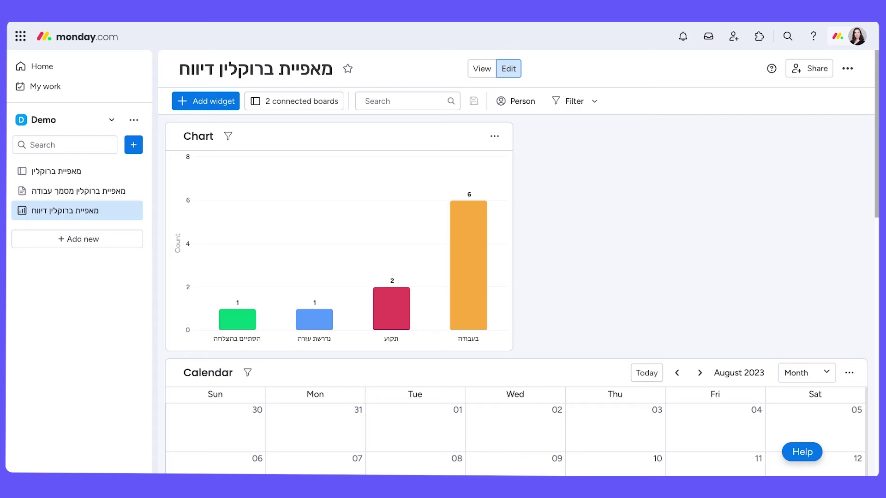
scroll(645, 188, "down", 4)
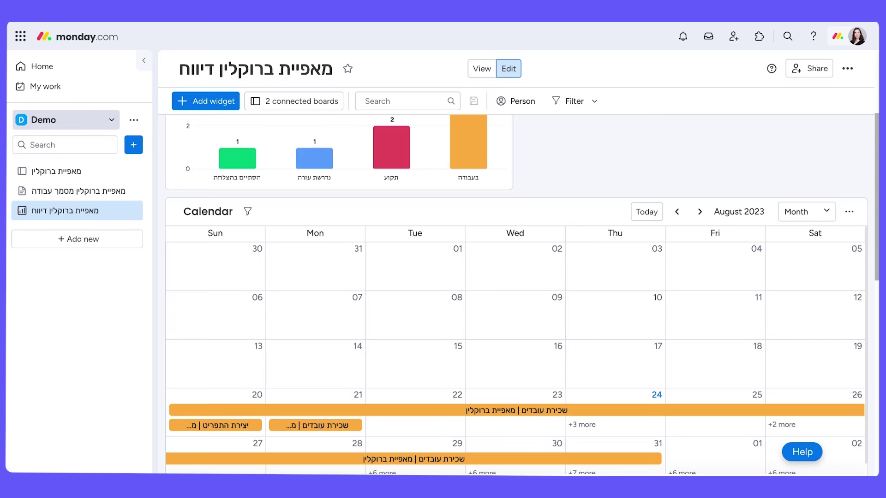
- Create a folder named "מאפיית ברוקלין" in the Demo workspace and move the bakery's board, doc and dashboard into it
left_click(65, 120)
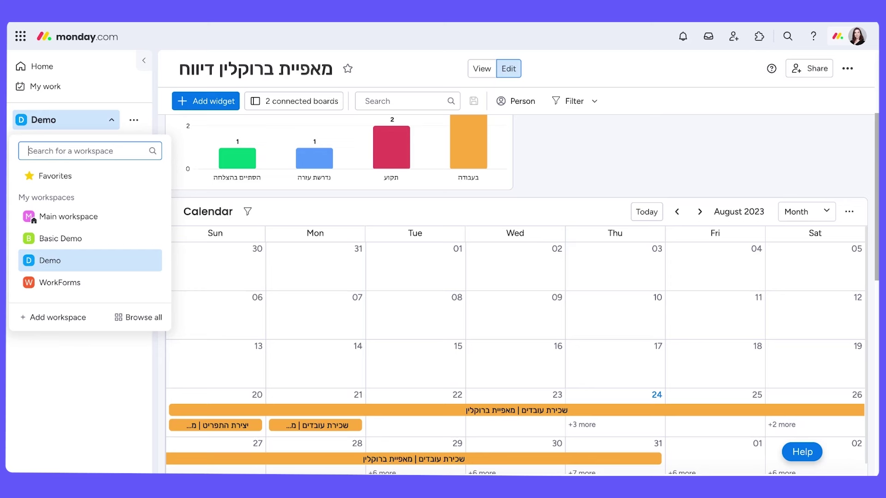
left_click(76, 377)
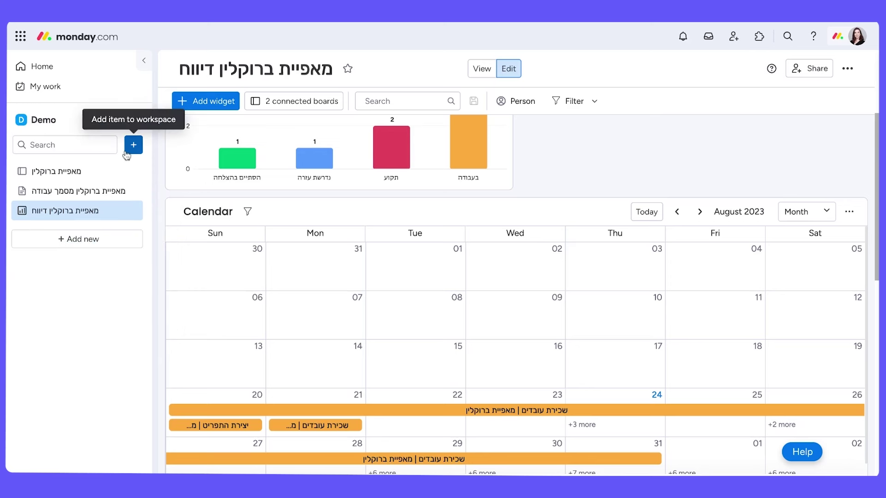
left_click(130, 147)
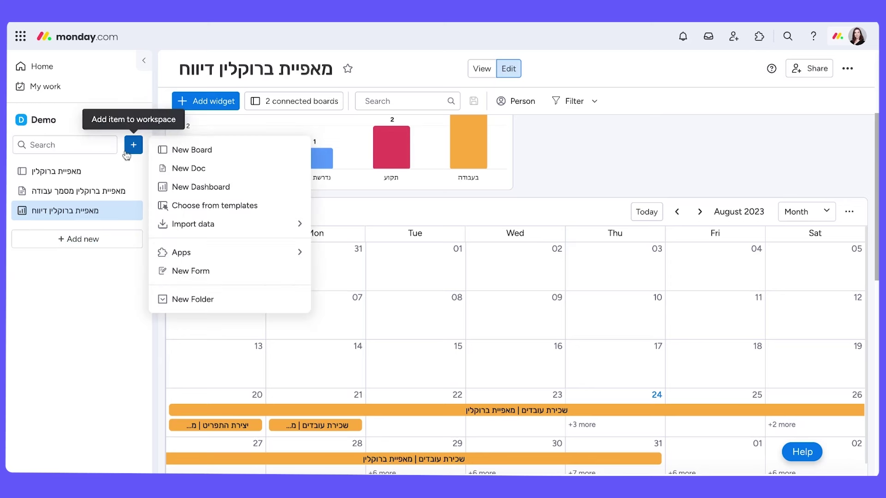
left_click(196, 299)
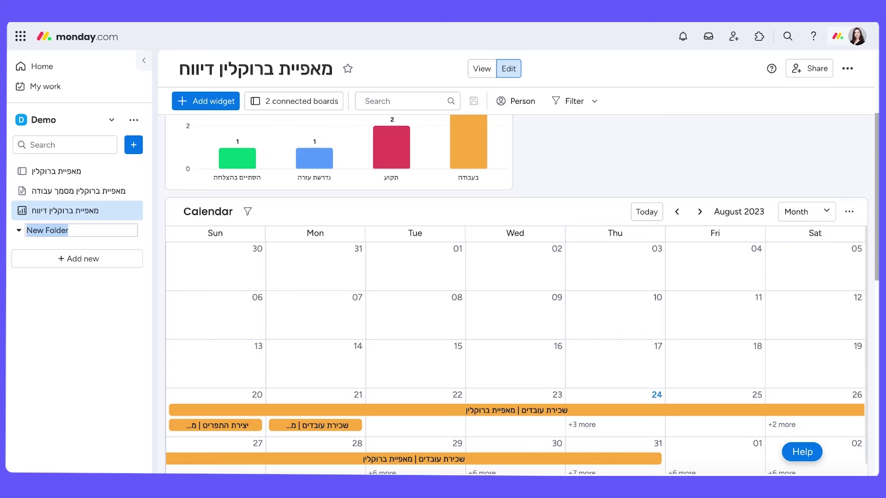
type("מאפיית ברוקלין")
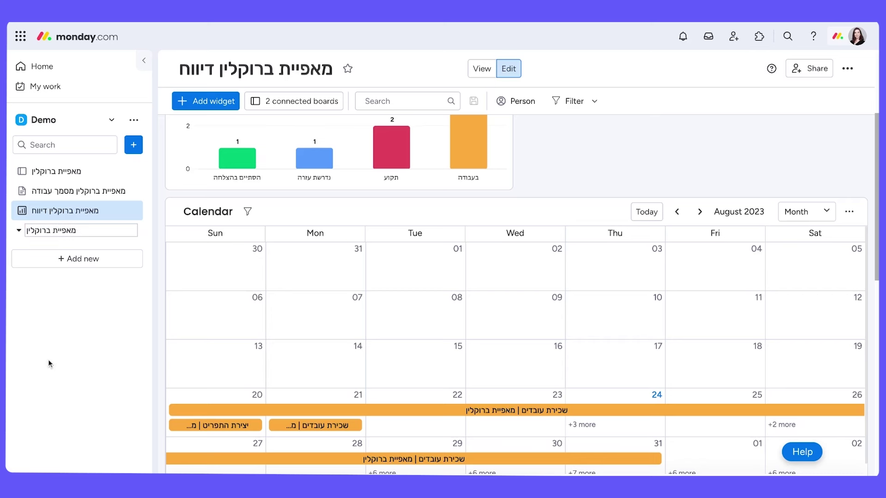
key("Return")
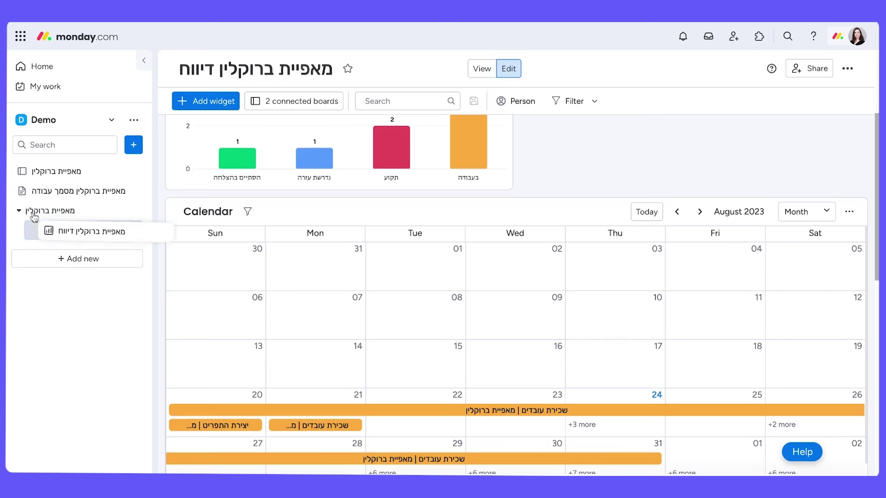
left_click_drag(39, 202, 41, 229)
left_click_drag(51, 173, 77, 199)
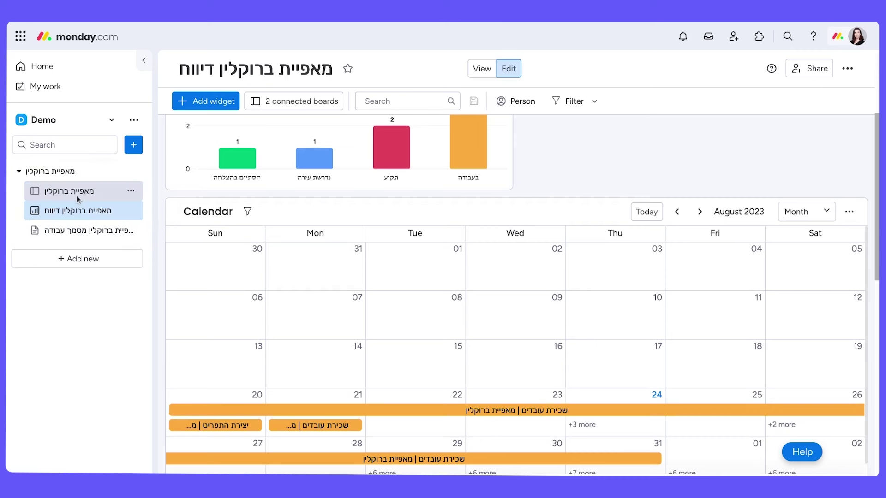
- Create a subfolder inside the "מאפיית ברוקלין" folder, keeping its default name
left_click(131, 173)
mouse_move(210, 240)
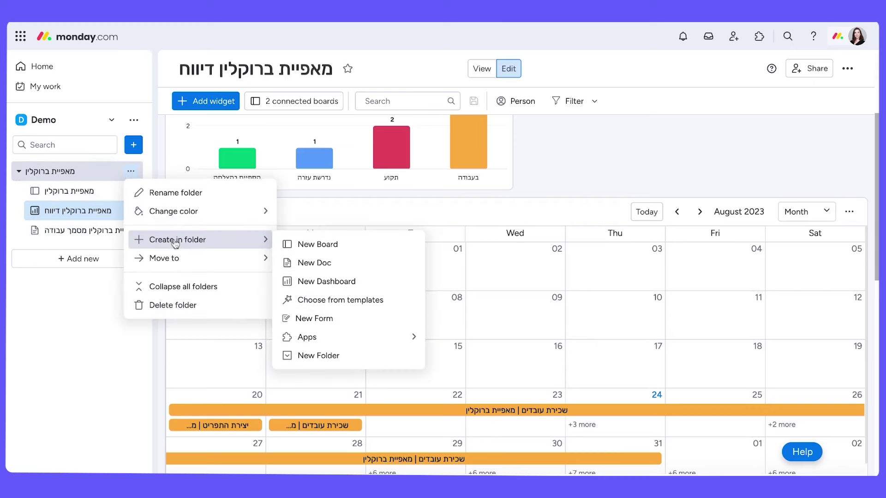
left_click(333, 357)
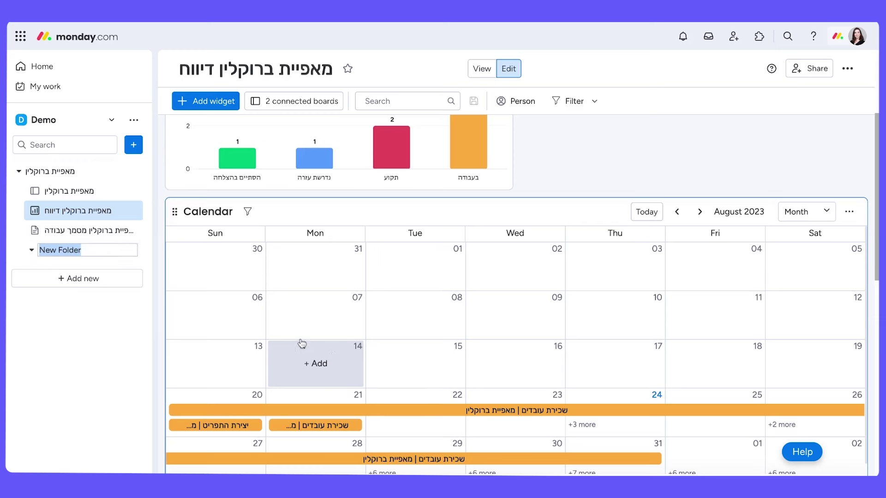
left_click(73, 311)
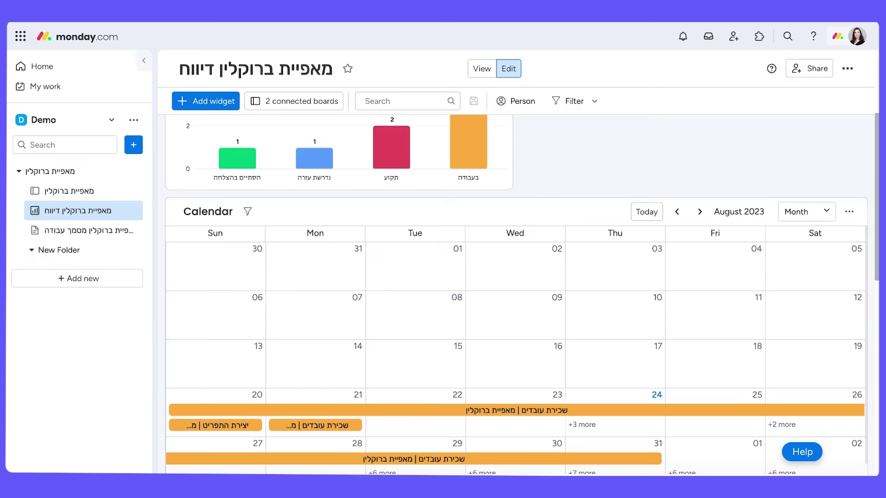
- Switch the dashboard to view mode and open the board "מאפיית ברוקלין" through Quick Search
left_click(482, 69)
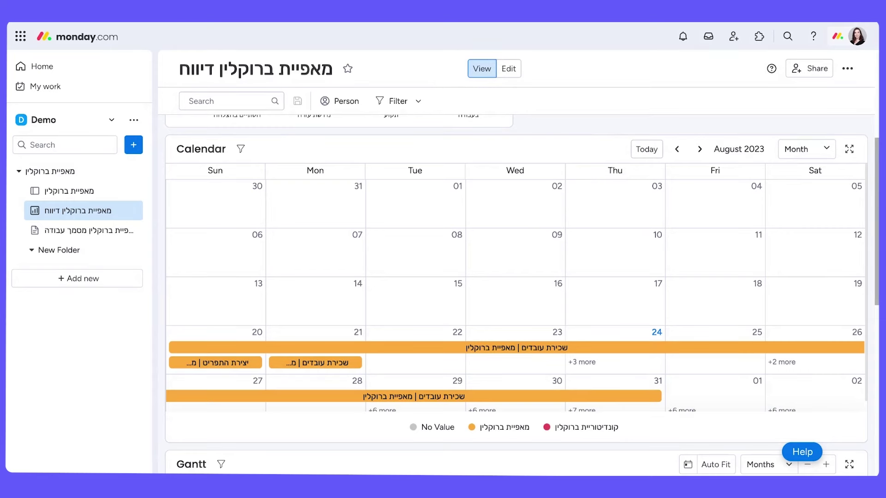
key("super+b")
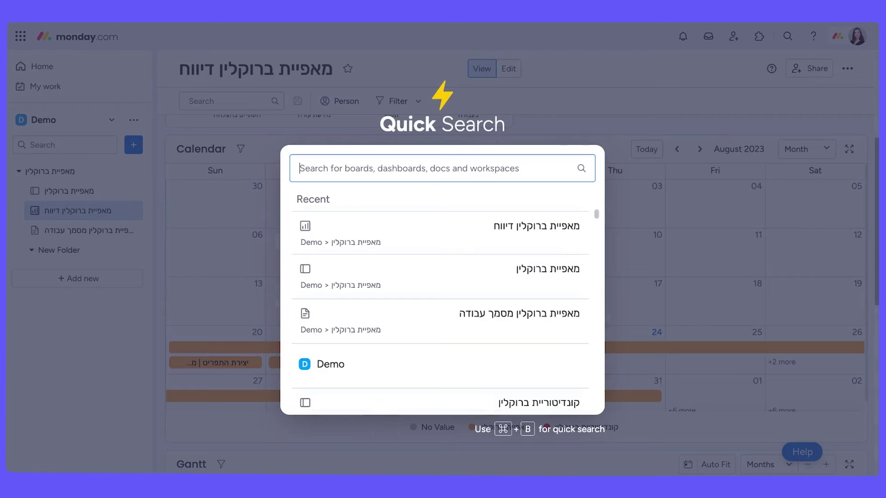
left_click(414, 284)
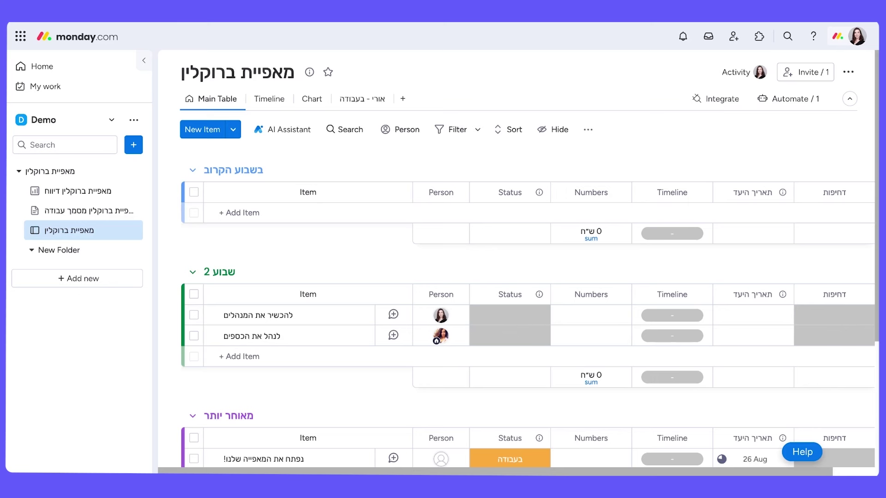
- Examine the assigned items in My Work and the options offered for the account
left_click(56, 94)
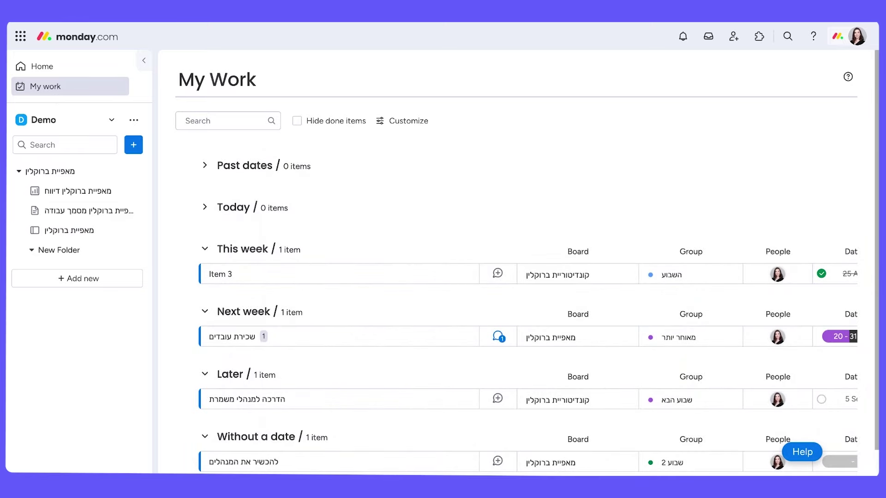
scroll(618, 186, "down", 1)
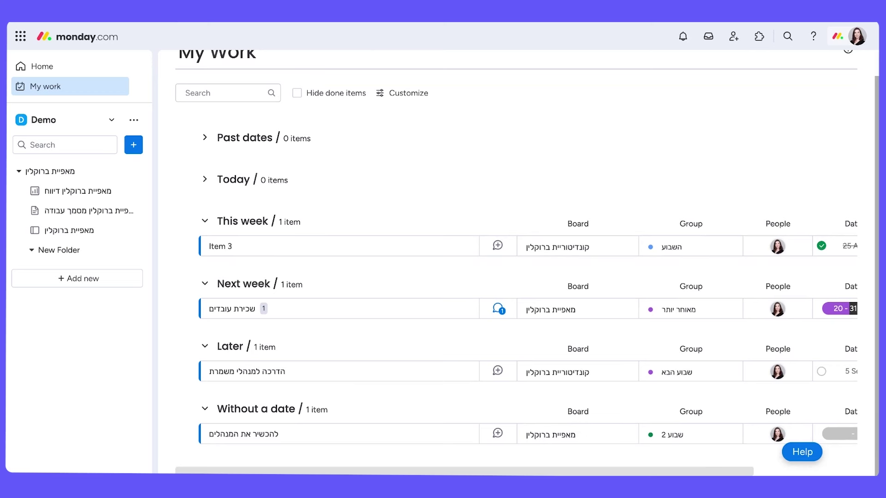
scroll(741, 217, "right", 3)
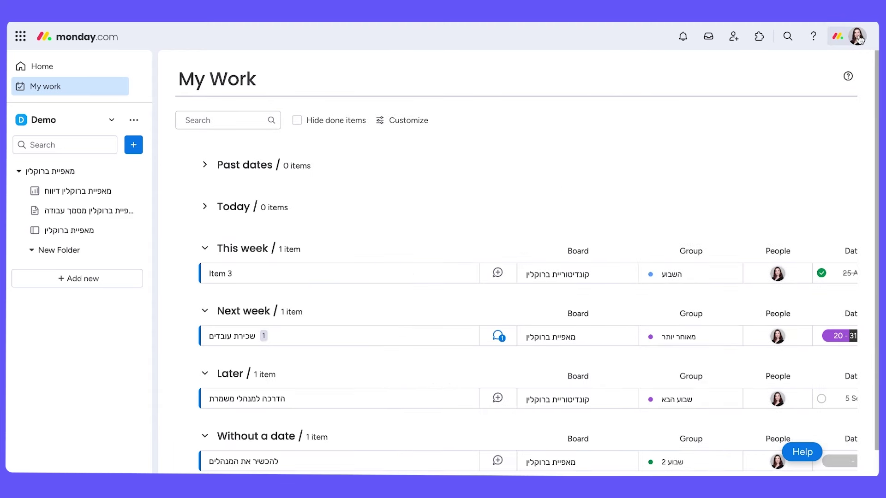
left_click(858, 38)
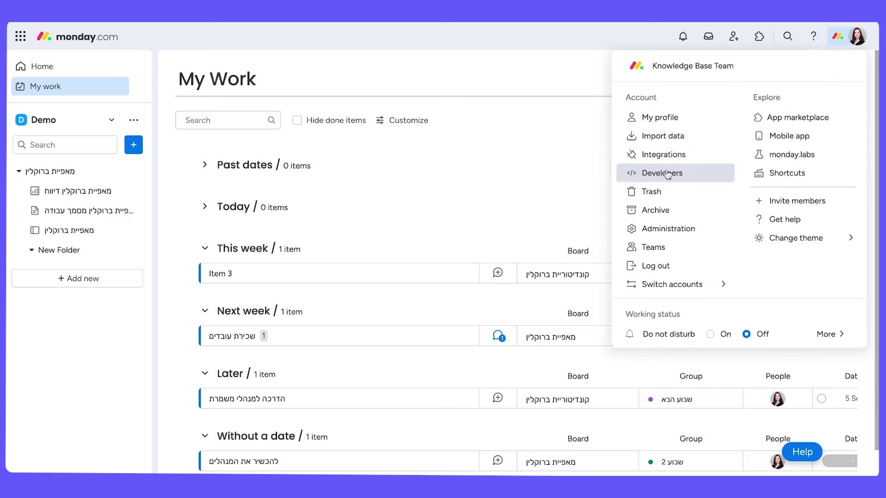
left_click(509, 206)
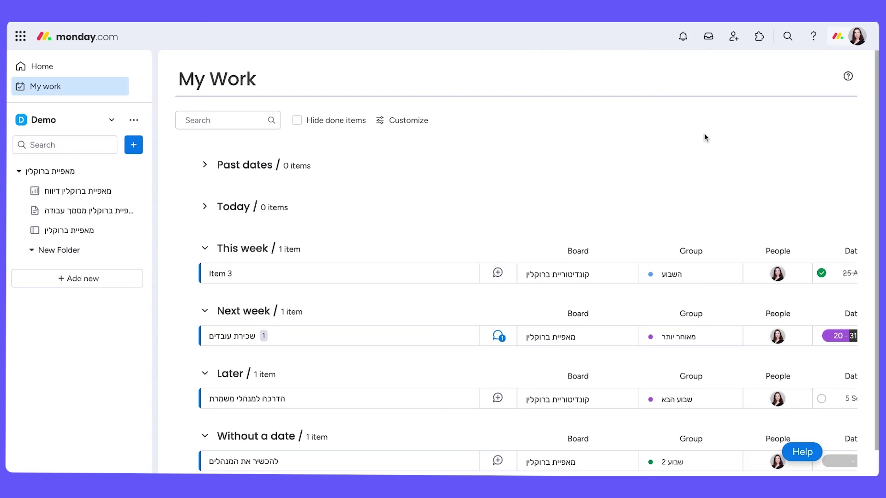
- Examine the Support & Learn help resources and open the options for contacting support
left_click(813, 44)
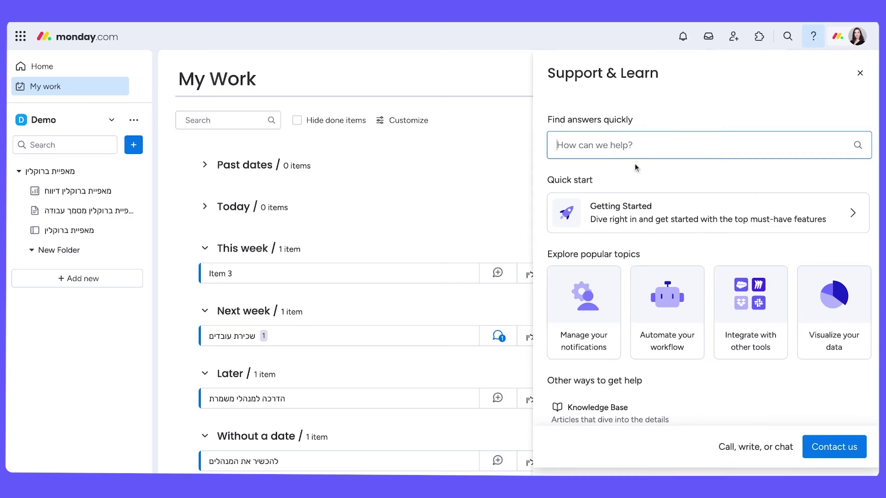
scroll(652, 165, "down", 3)
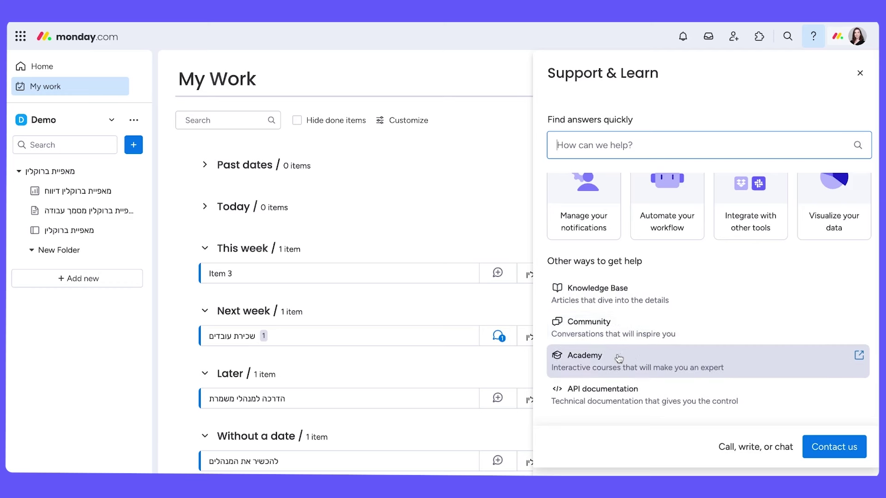
scroll(618, 358, "down", 1)
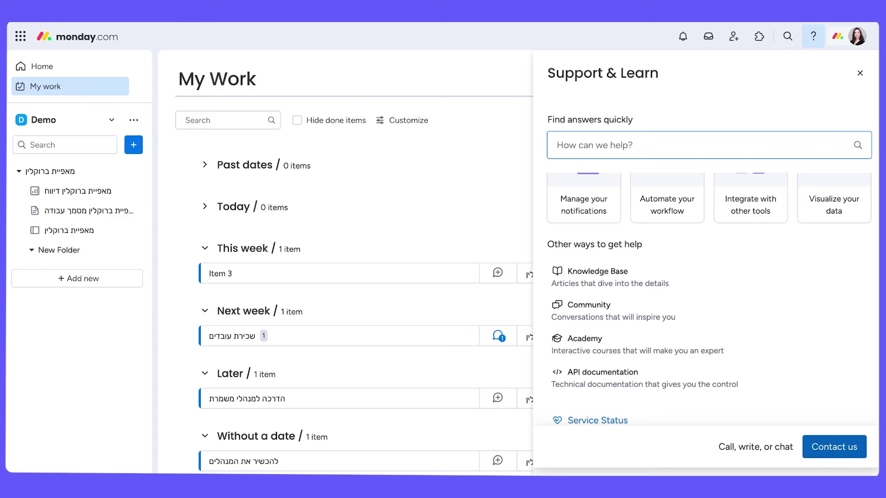
left_click(834, 446)
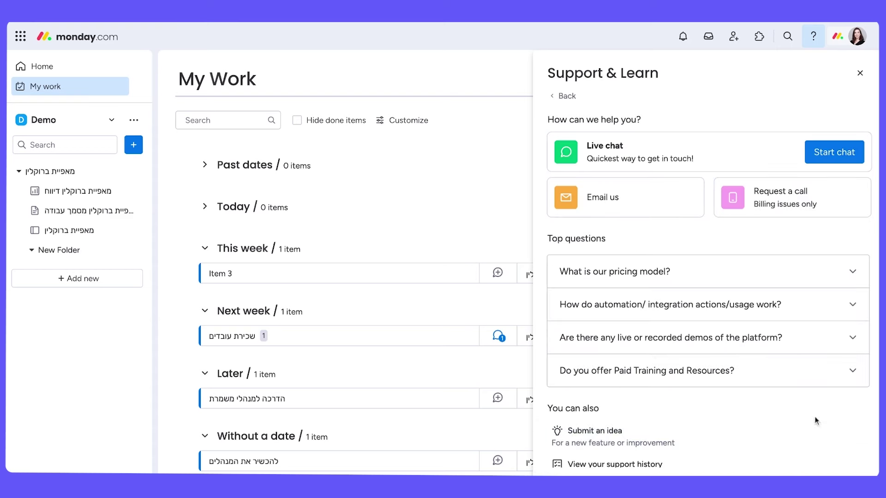